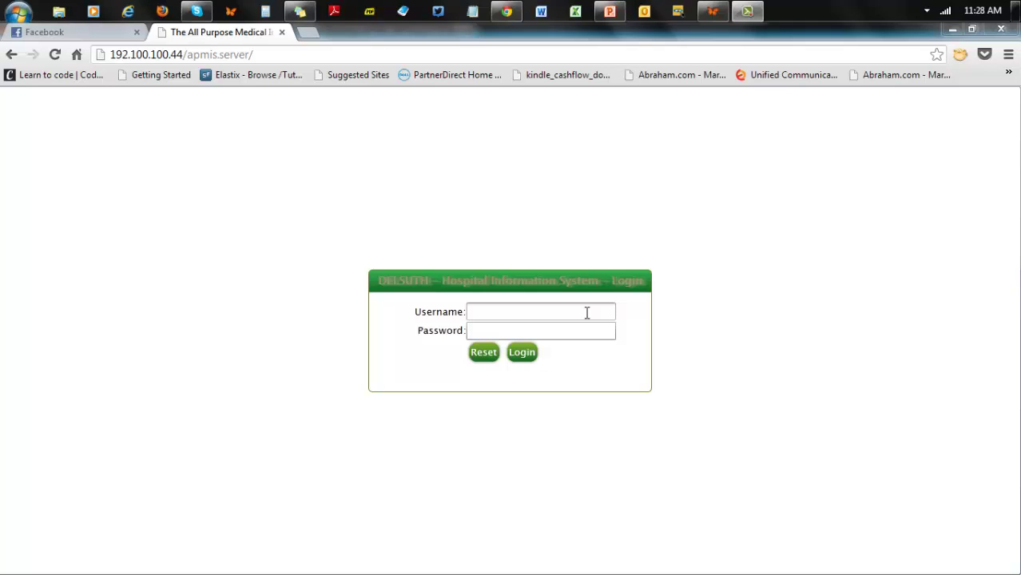
Log in to APMIS with the admin username and the administrator password
click(501, 312)
text(admin)
key(Tab)
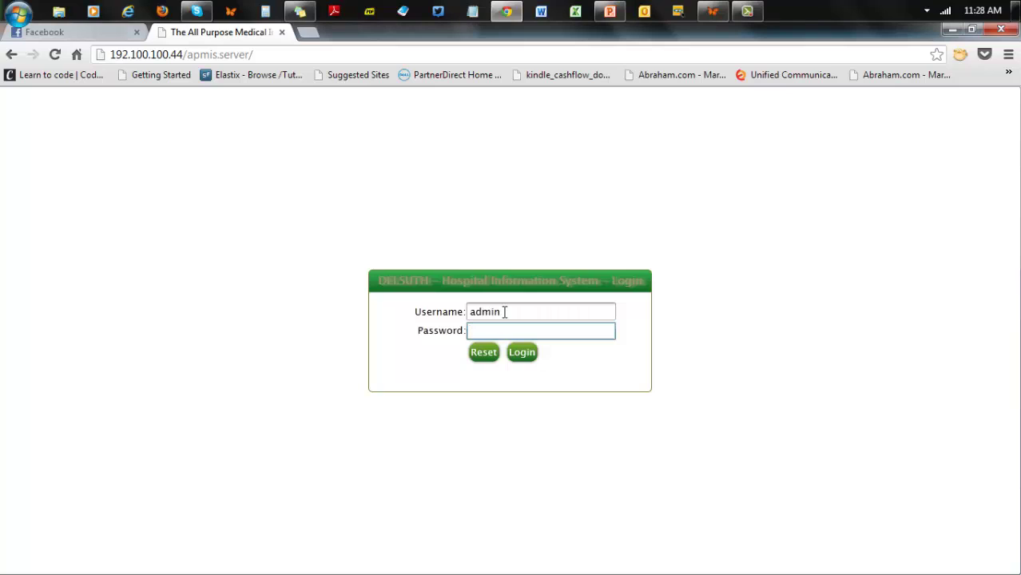
text(•••••••)
click(521, 352)
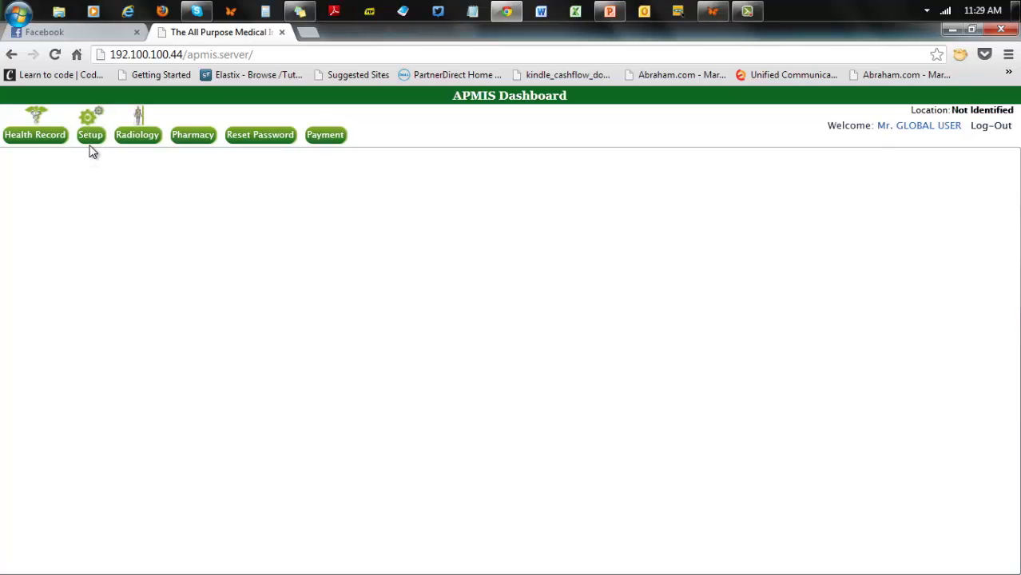
Browse the APMIS Setup menu options, then switch to the APMIS INITIALIZATION map in FreeMind
click(91, 136)
drag(147, 176, 148, 388)
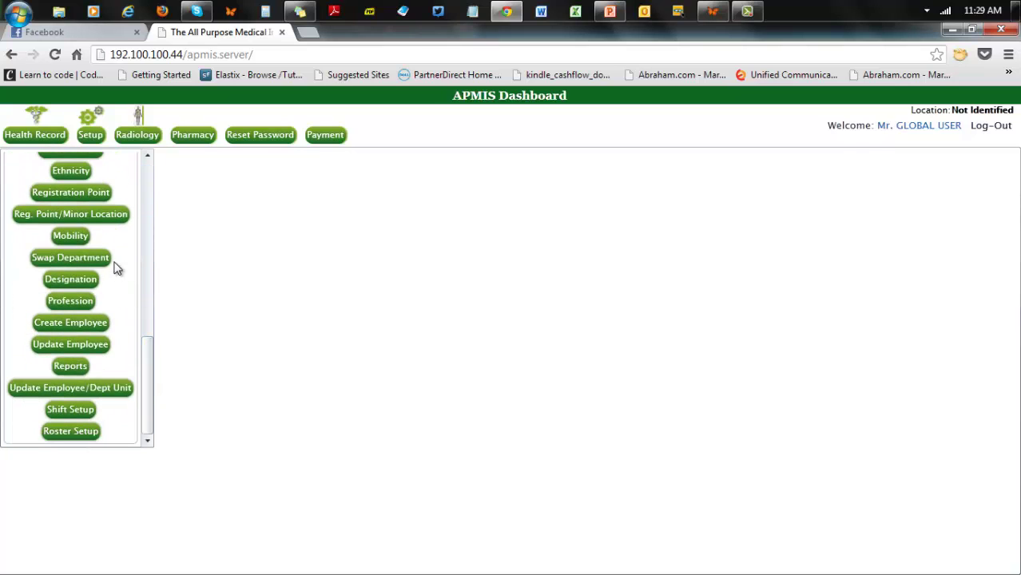
drag(153, 365, 147, 276)
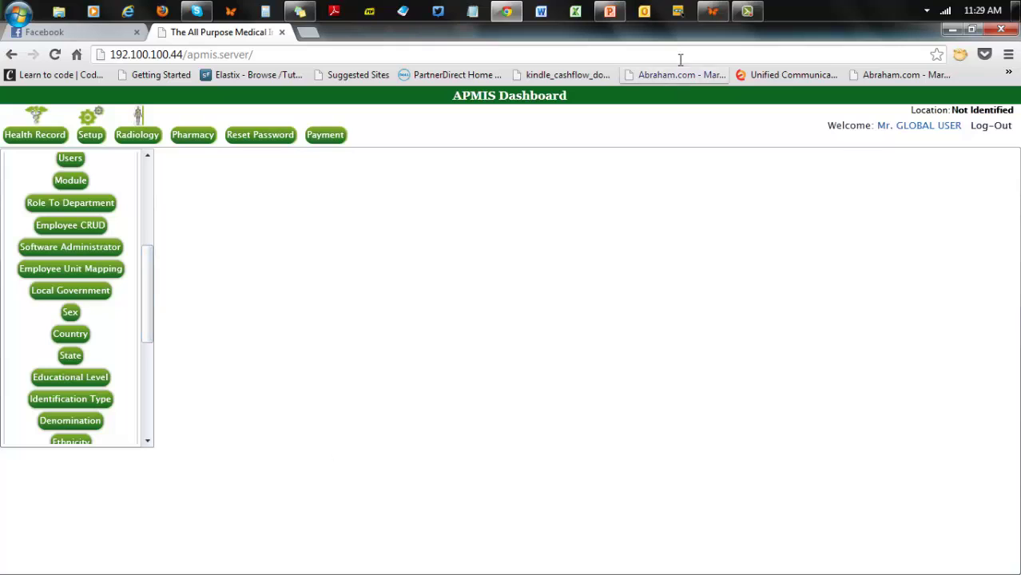
click(713, 11)
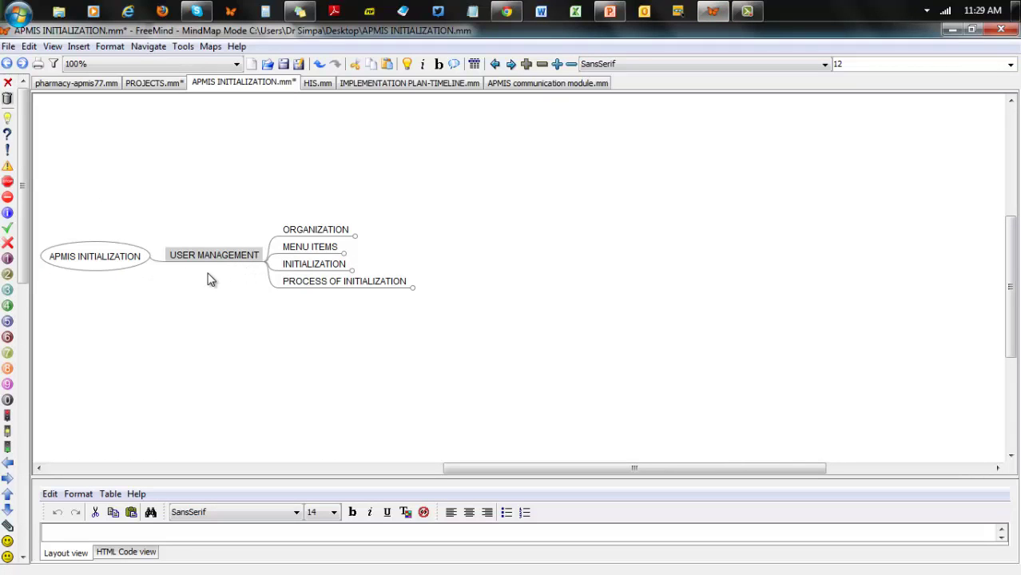
Unfold ORGANIZATION, move ASSOCIATION below ROLES, and unfold HUMAN RESOURCES into DEPARTMENT and UNITS
key(Right)
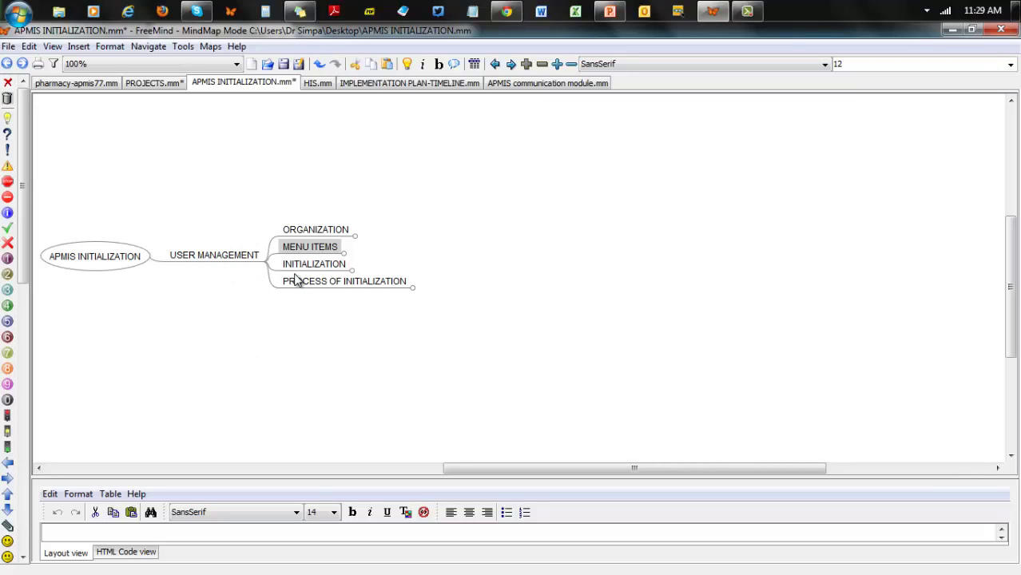
click(339, 237)
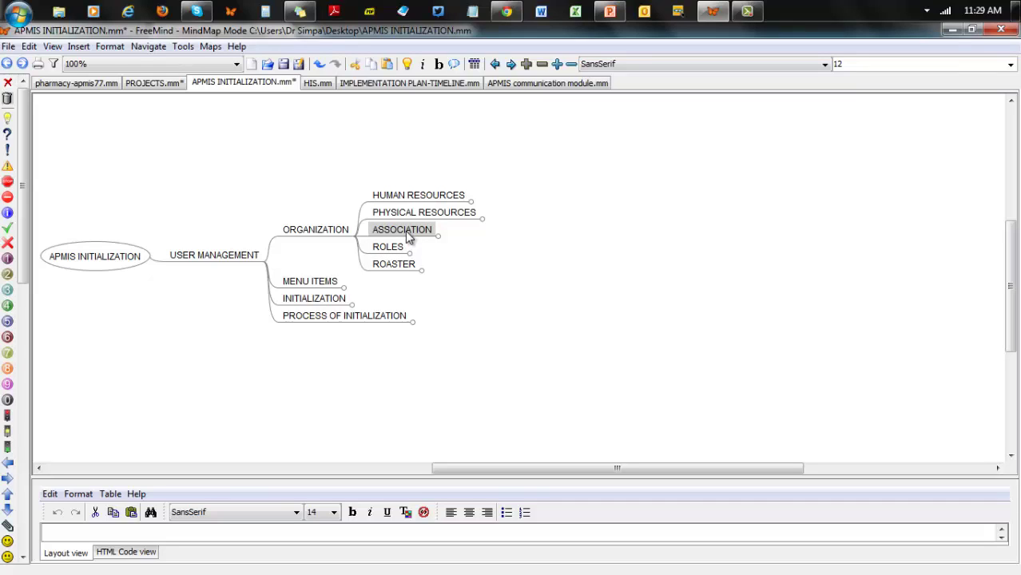
key(ctrl+Down)
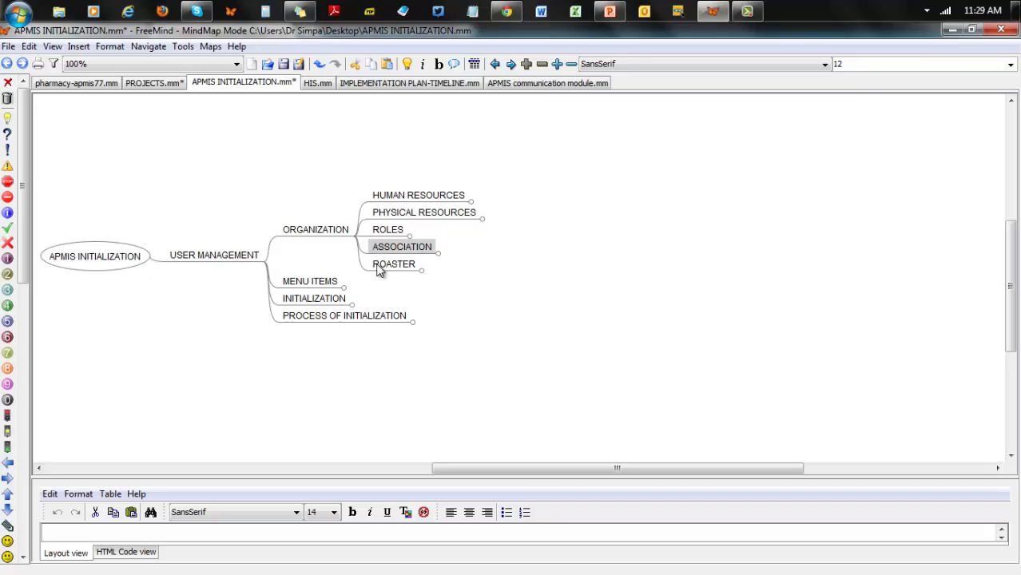
click(410, 198)
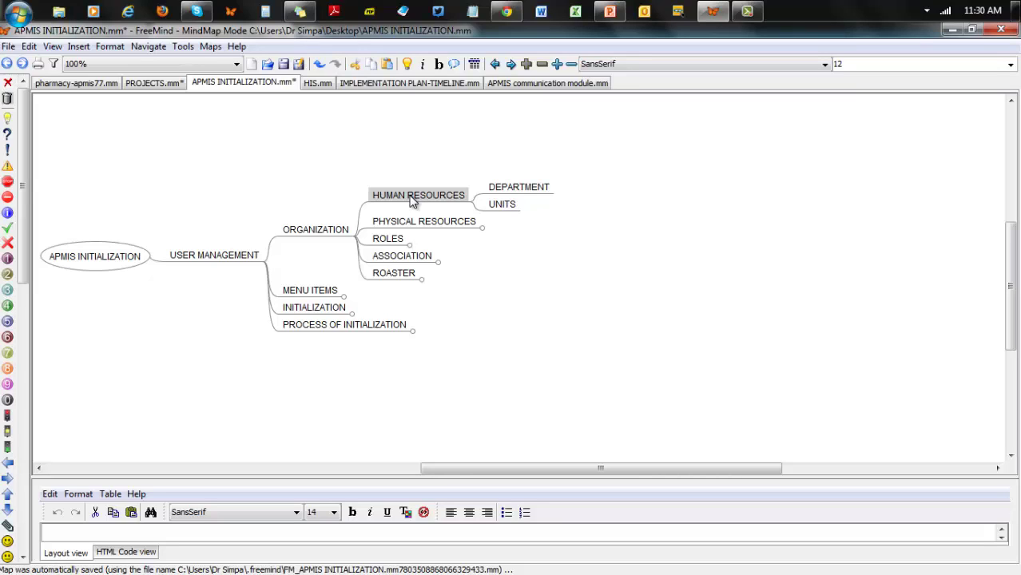
Review DEPARTMENT and UNITS, then unfold PHYSICAL RESOURCES down to MINOR LOCATION
click(511, 192)
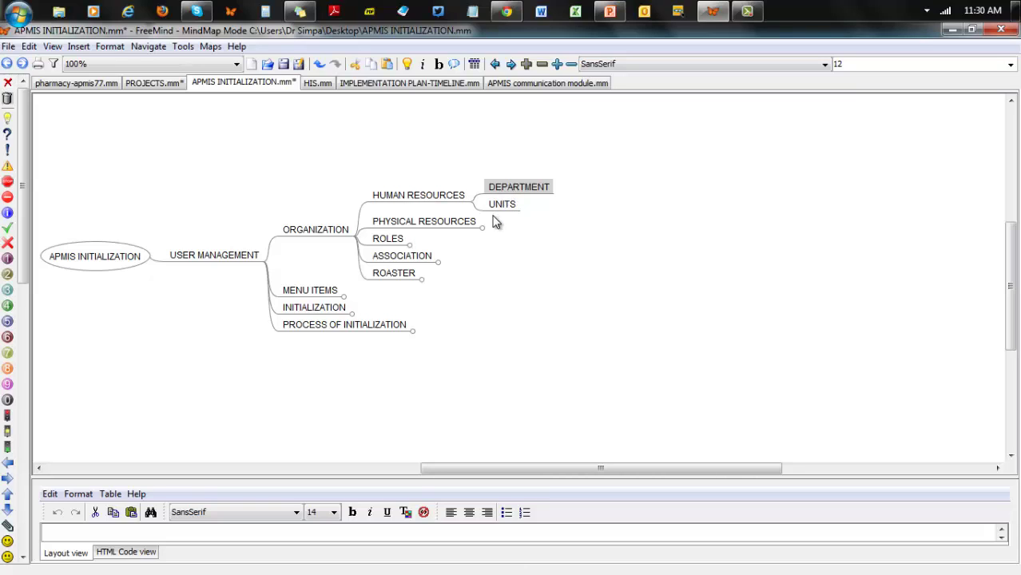
click(504, 206)
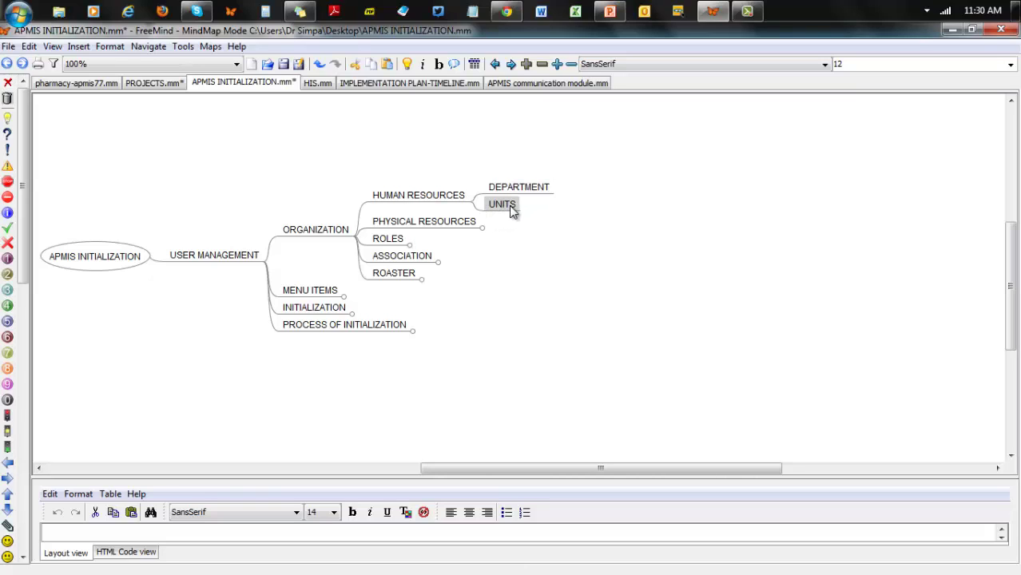
click(513, 186)
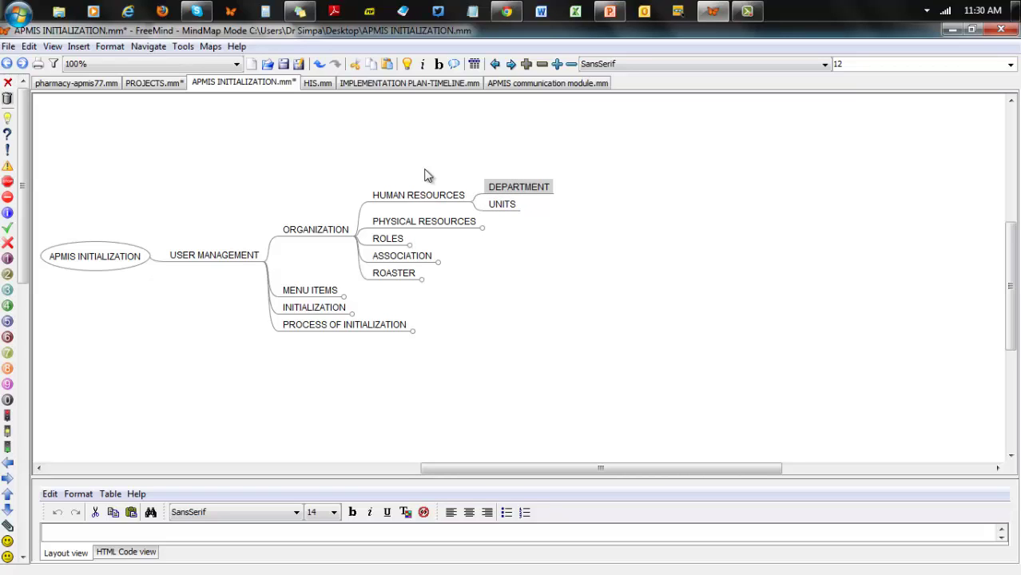
click(448, 195)
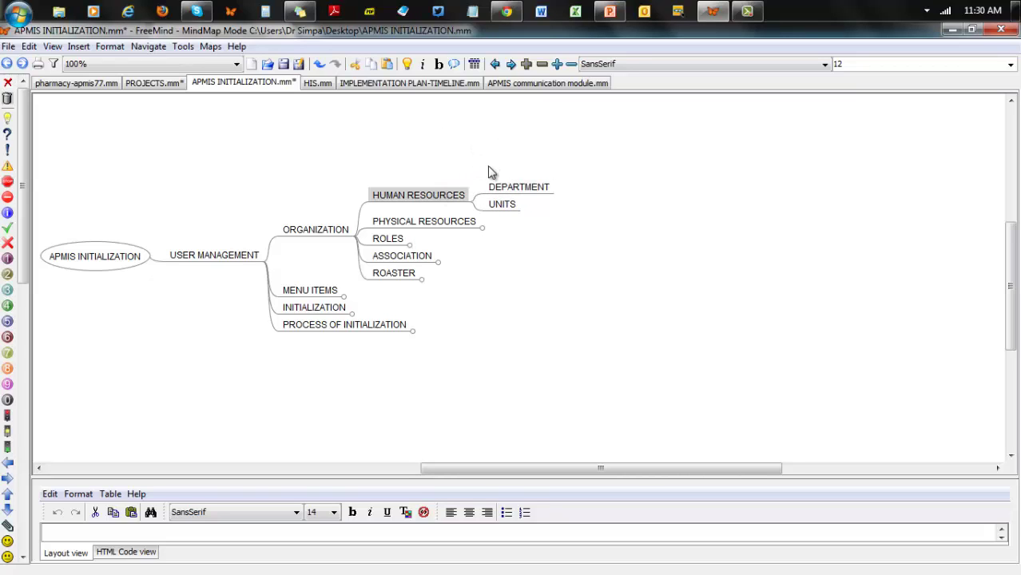
click(508, 187)
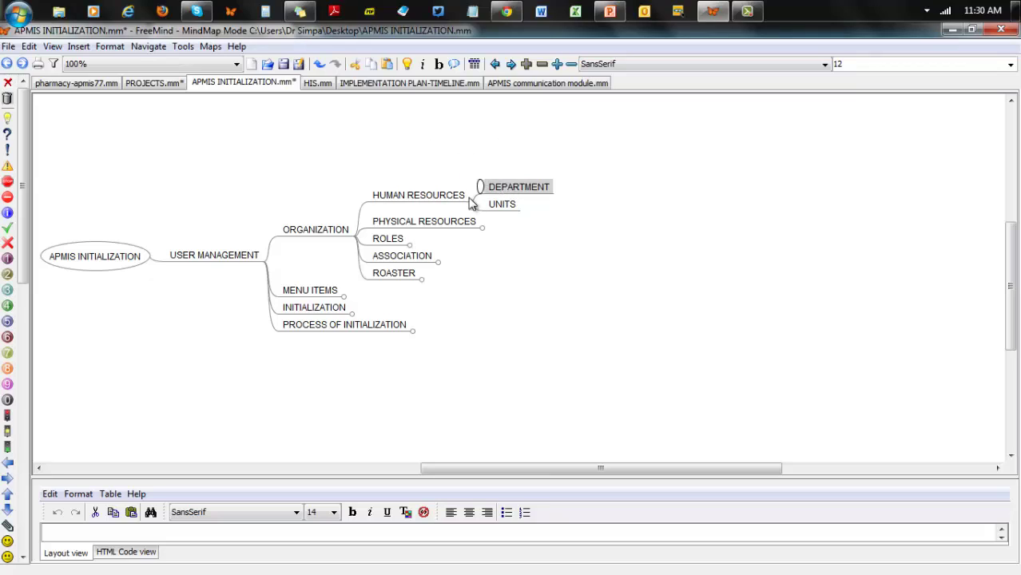
click(508, 206)
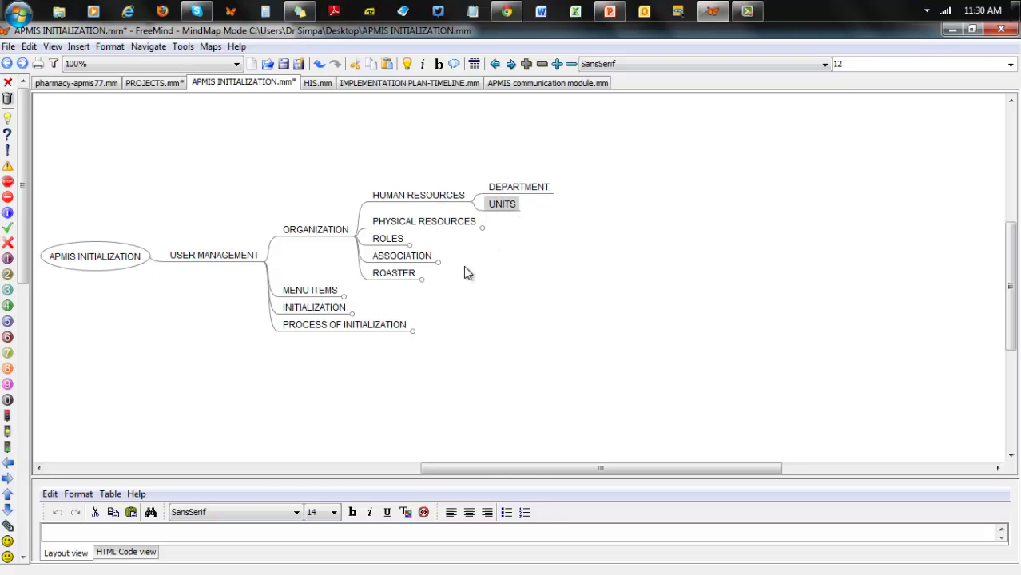
click(444, 225)
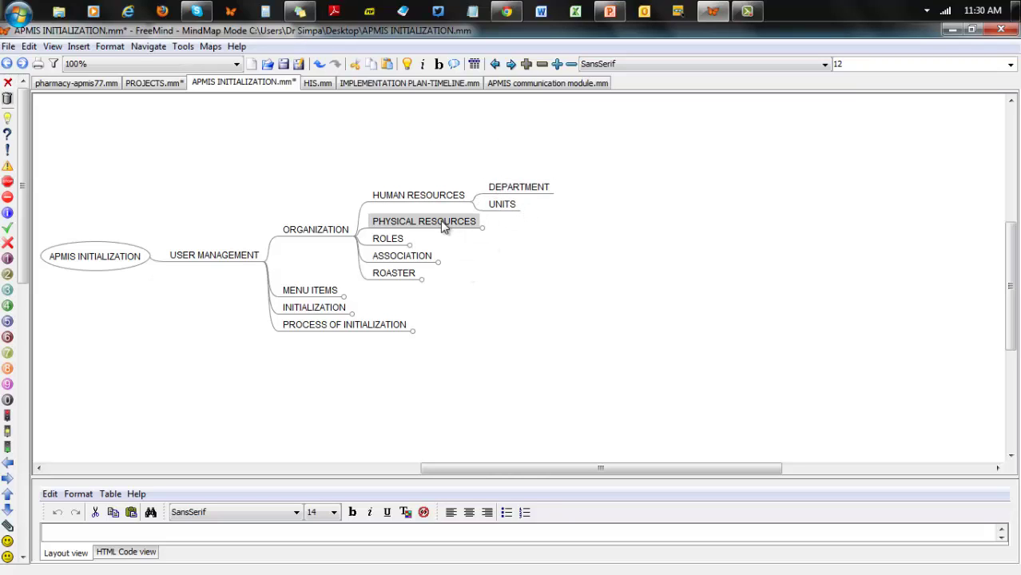
click(444, 226)
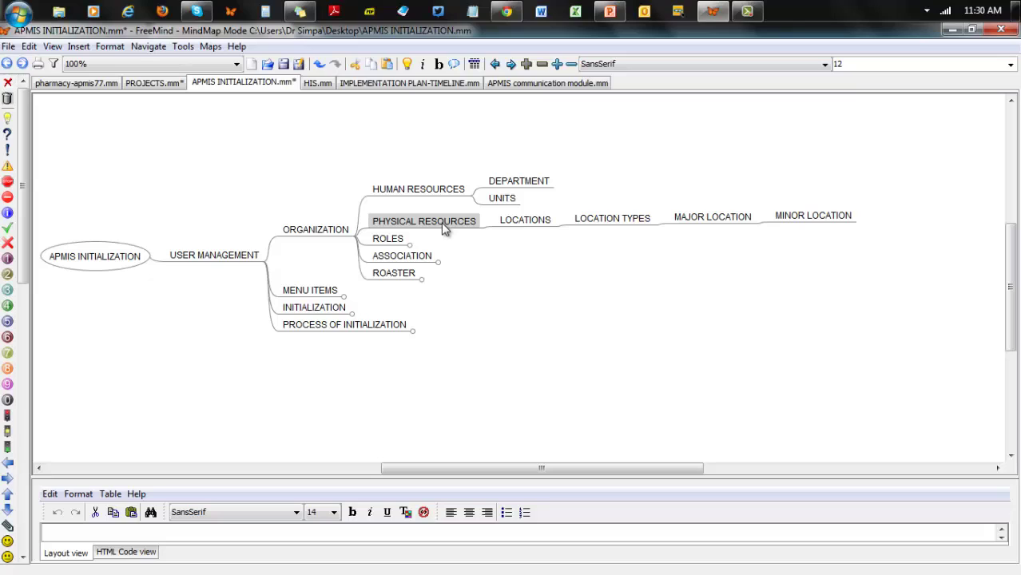
click(511, 221)
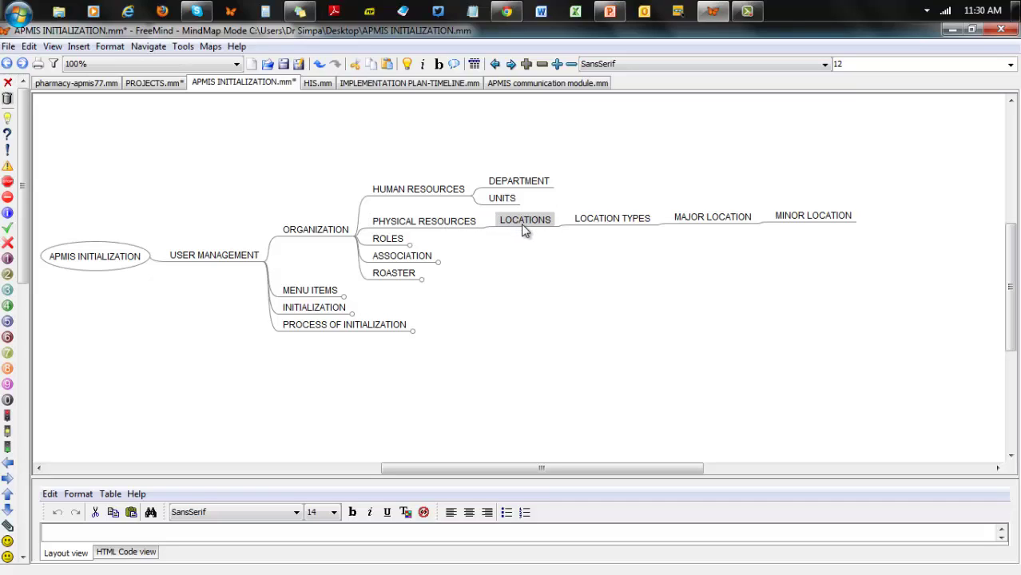
click(609, 226)
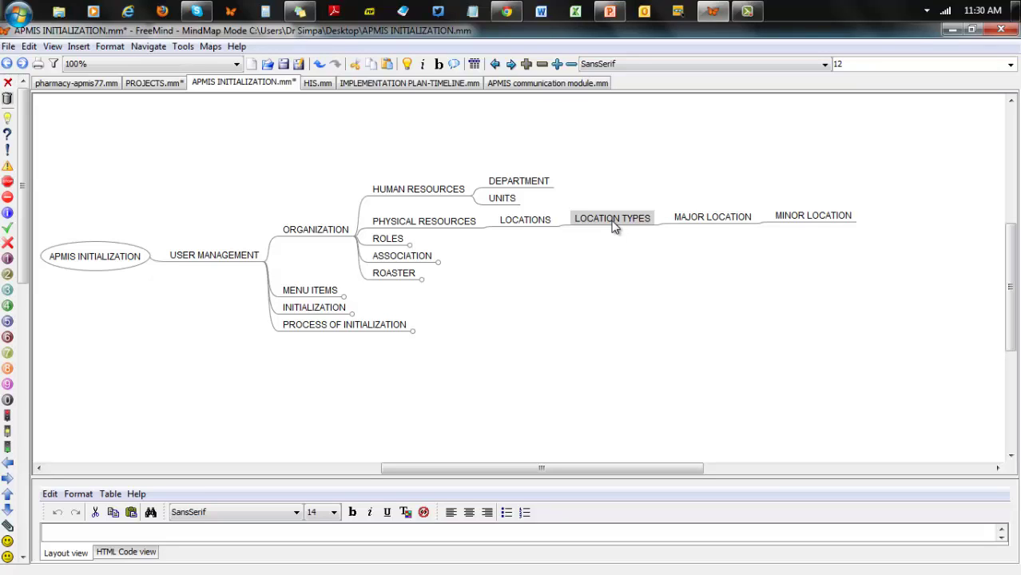
click(687, 148)
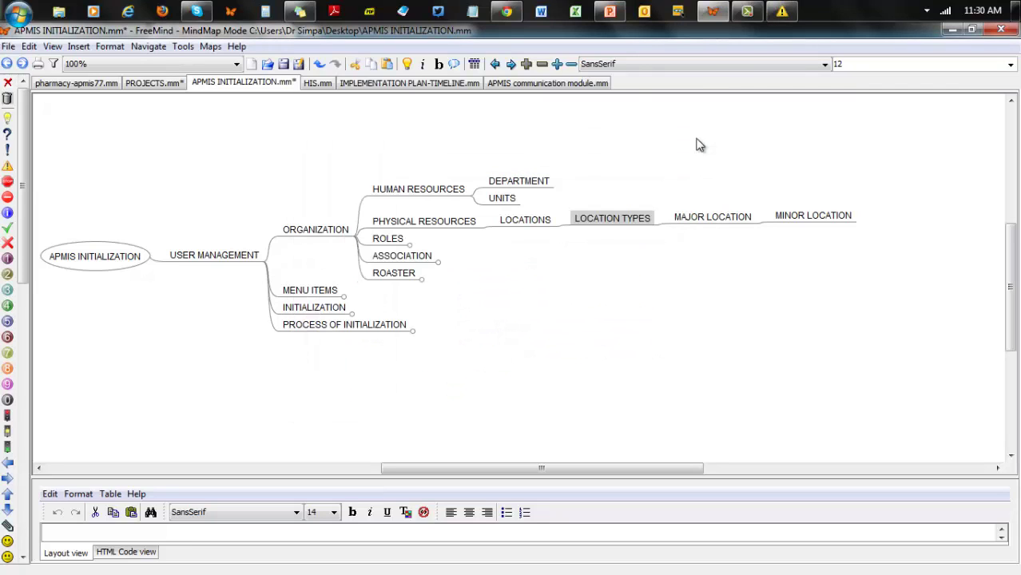
click(728, 215)
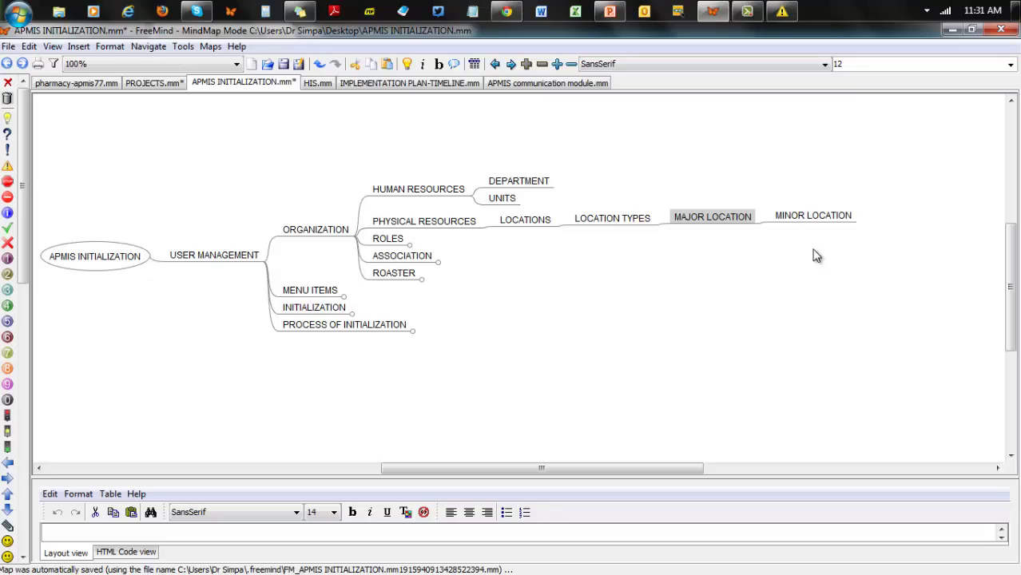
Unfold ROLES into its role types and ASSOCIATION into its three sub-items
click(391, 240)
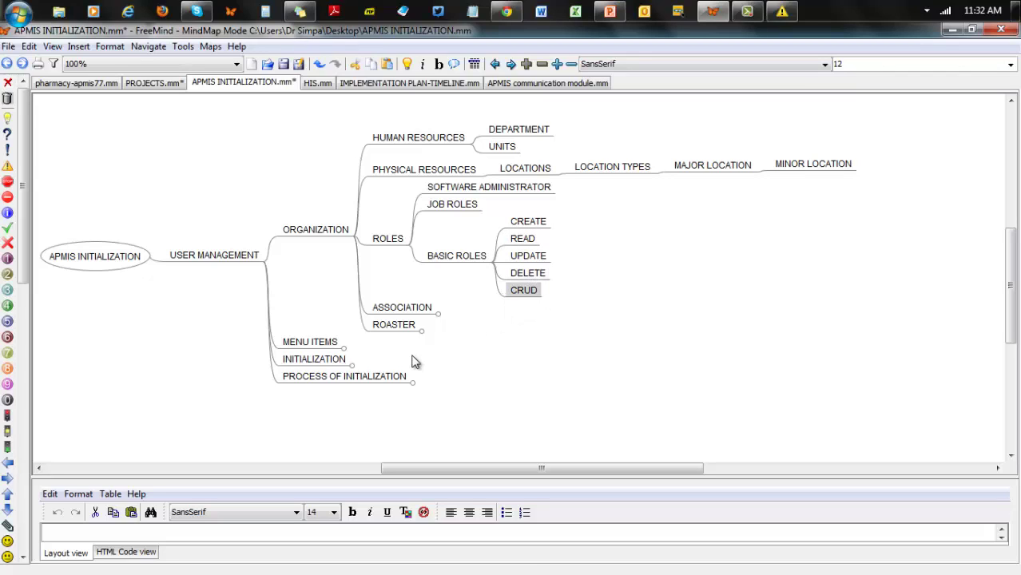
click(402, 313)
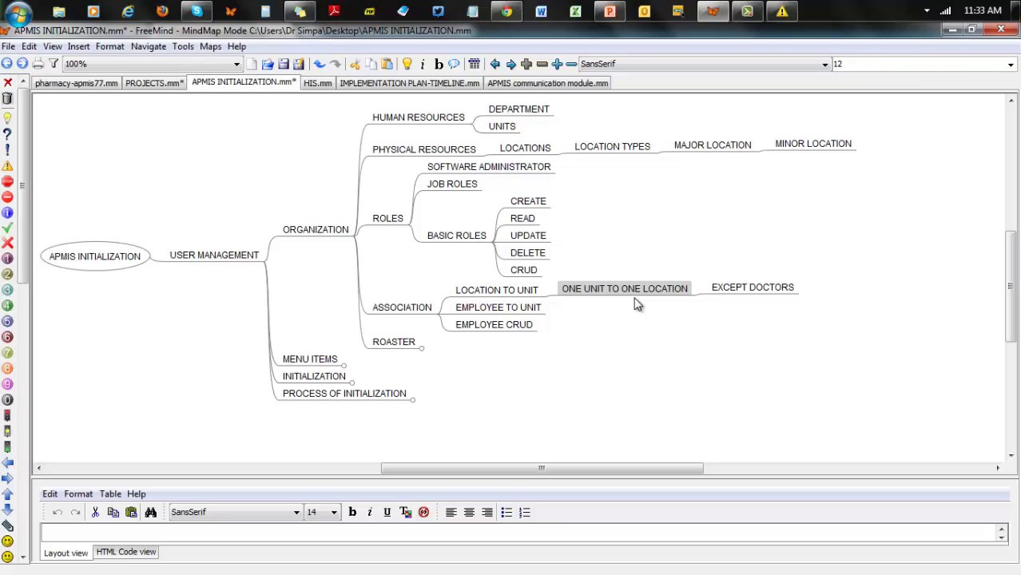
Unfold ROASTER and scroll up to bring HUMAN RESOURCES back into view
click(406, 341)
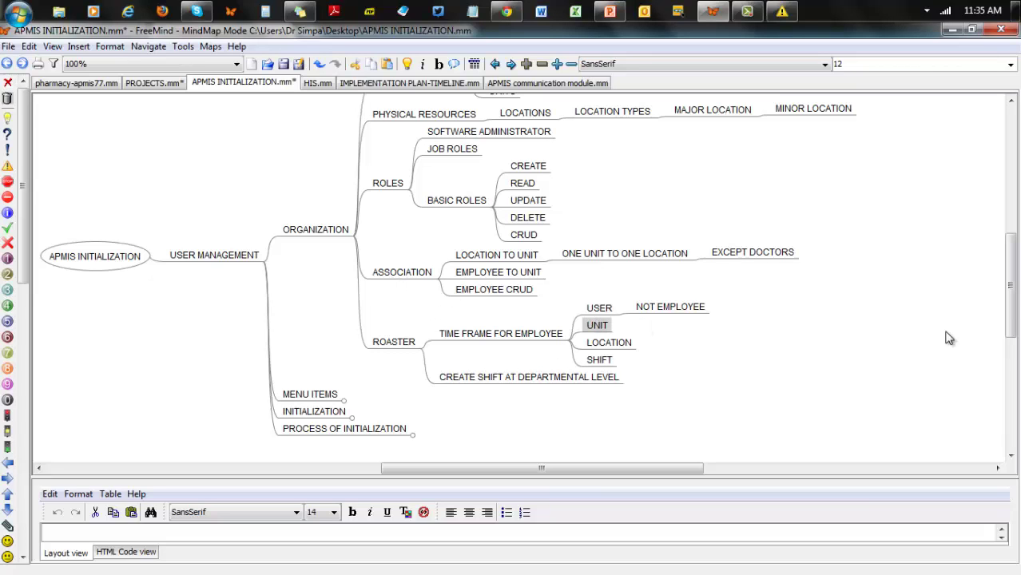
mouse_move(1013, 309)
mouse_down()
mouse_move(1013, 276)
mouse_move(1014, 294)
mouse_up()
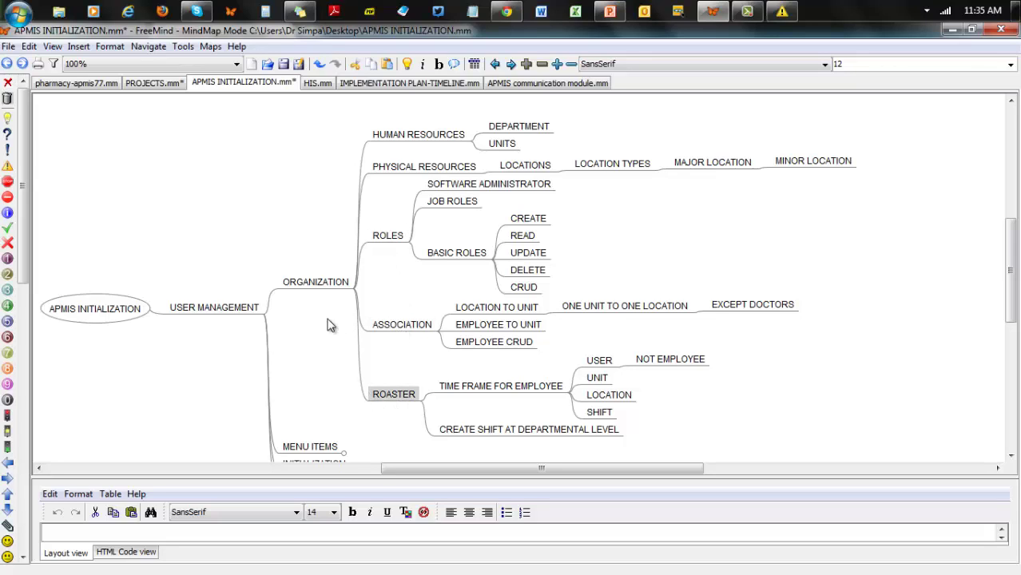
Fold ORGANIZATION, unfold MENU ITEMS, and move GLOBAL SETUP below ROSTER
click(317, 284)
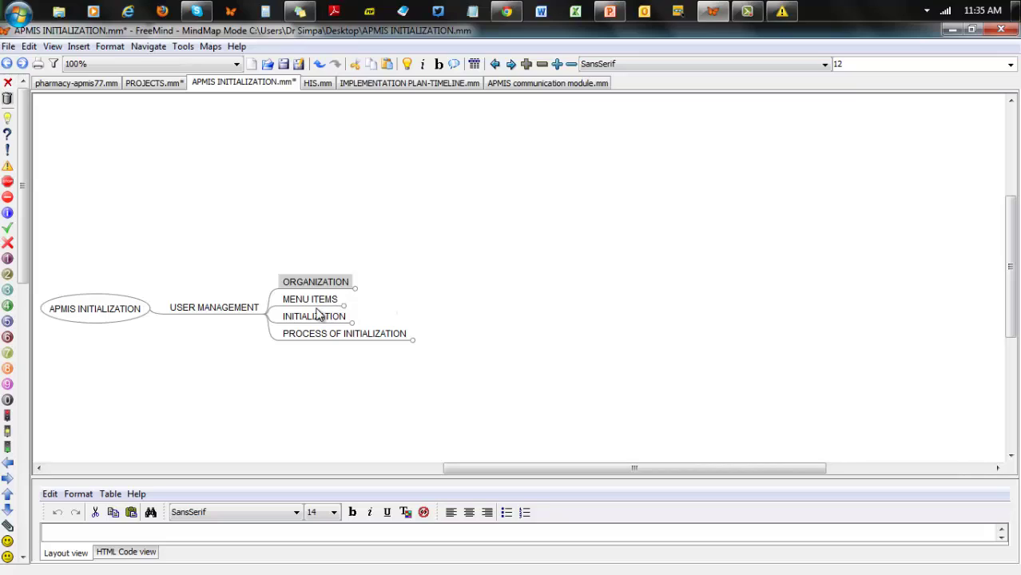
click(310, 301)
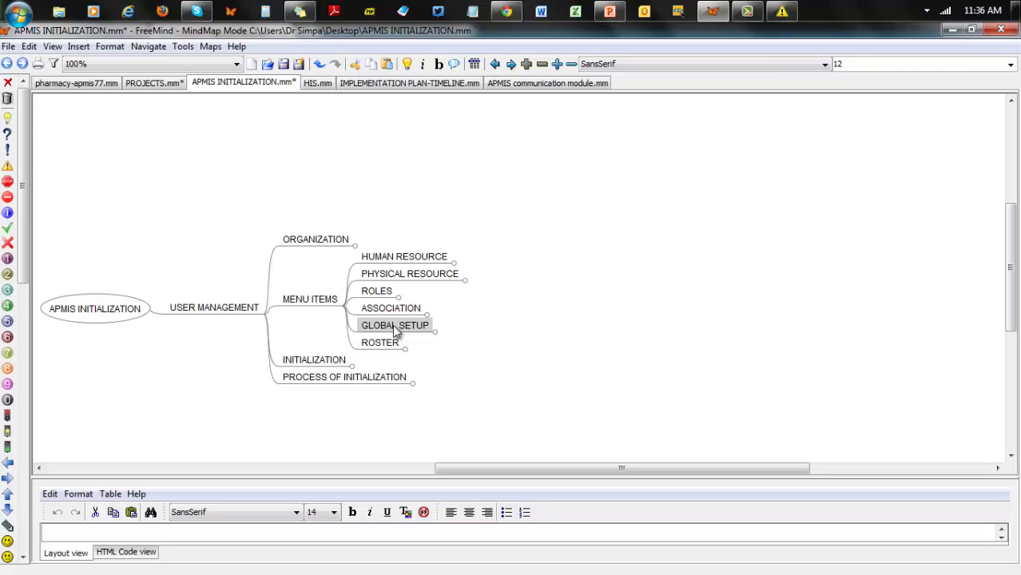
key(ctrl+Down)
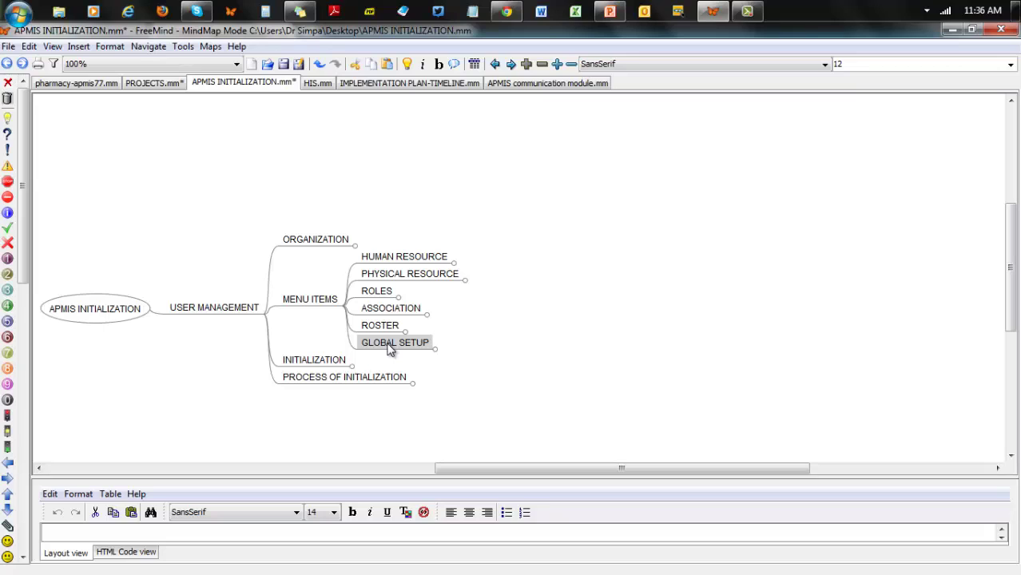
Unfold HUMAN RESOURCE under MENU ITEMS into its eight sub-items
click(413, 266)
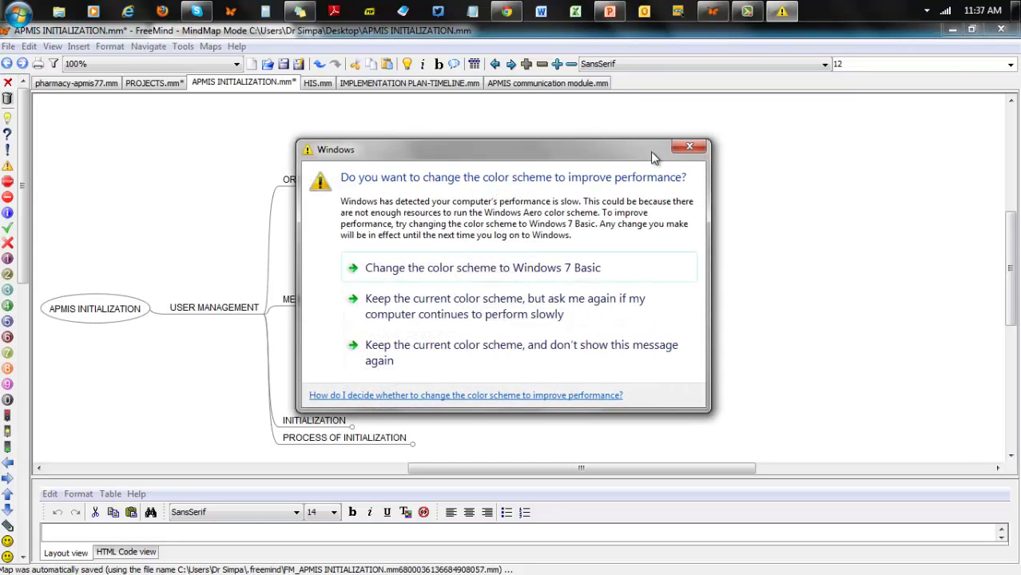
Dismiss the Windows colour-scheme prompt and select the PROFESSION node
click(687, 149)
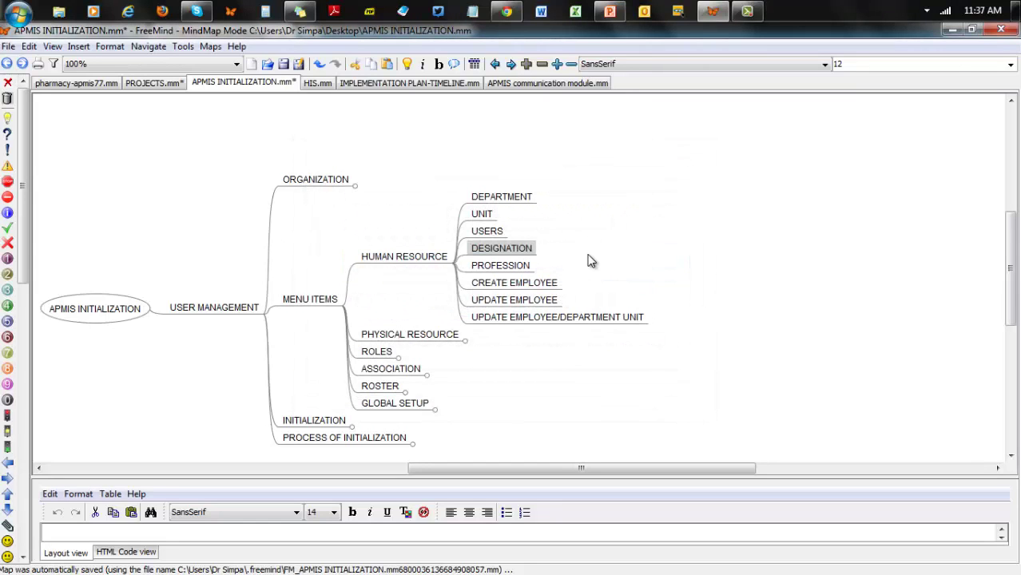
click(530, 269)
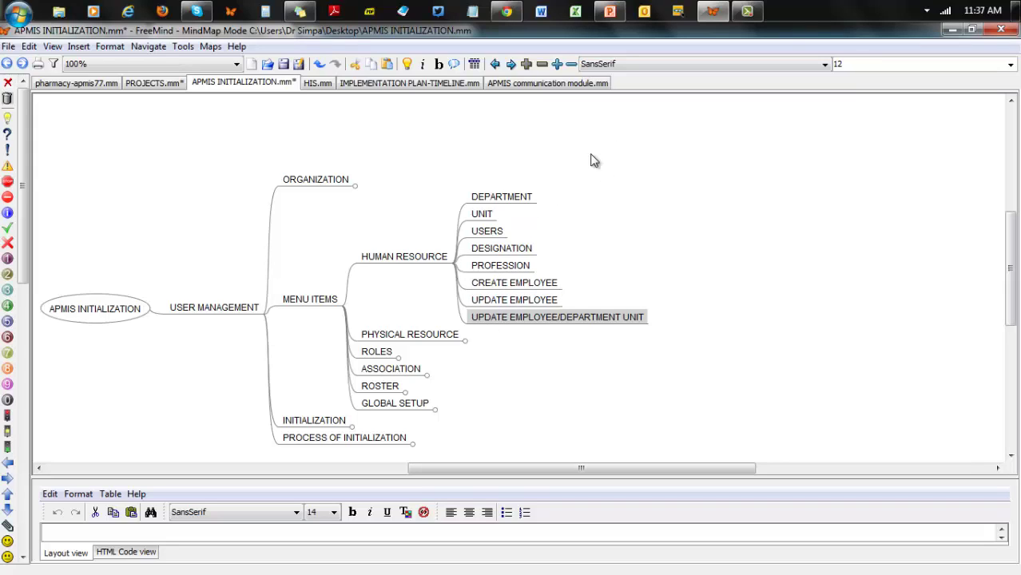
In the APMIS Dashboard, open the Update Employee/Dept Unit and Create Employee screens
click(508, 13)
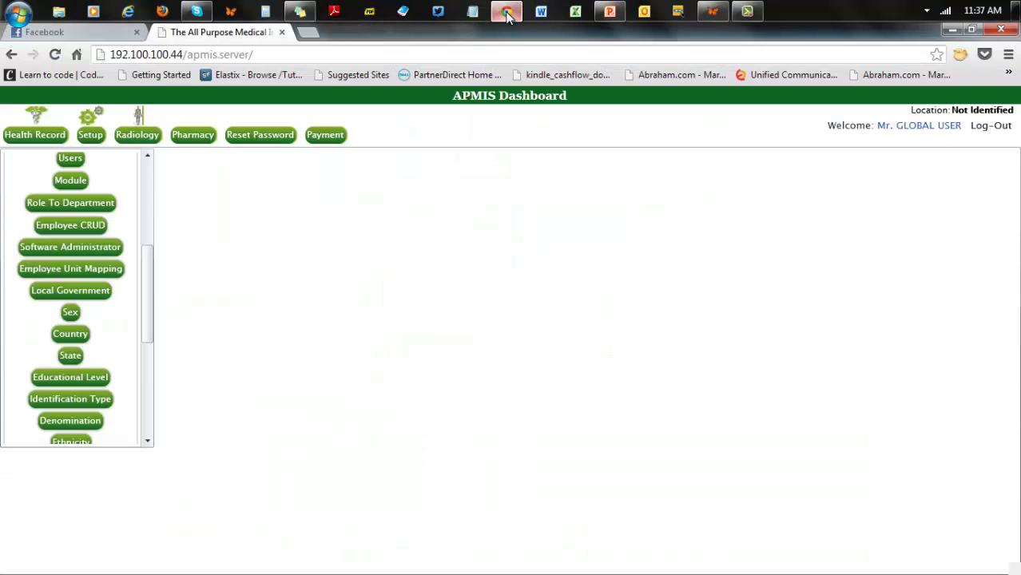
drag(147, 293, 152, 404)
click(94, 390)
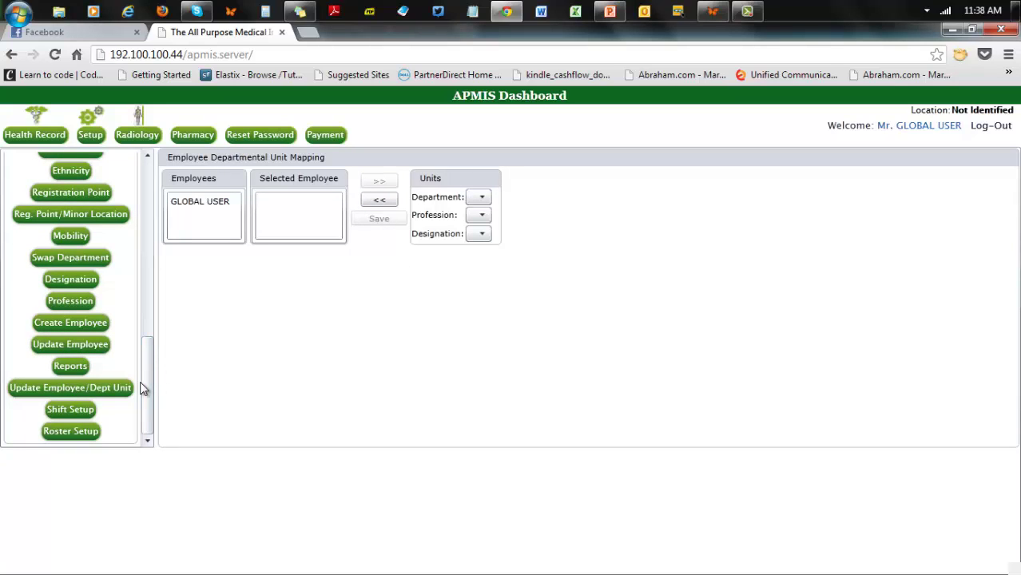
drag(142, 383, 147, 352)
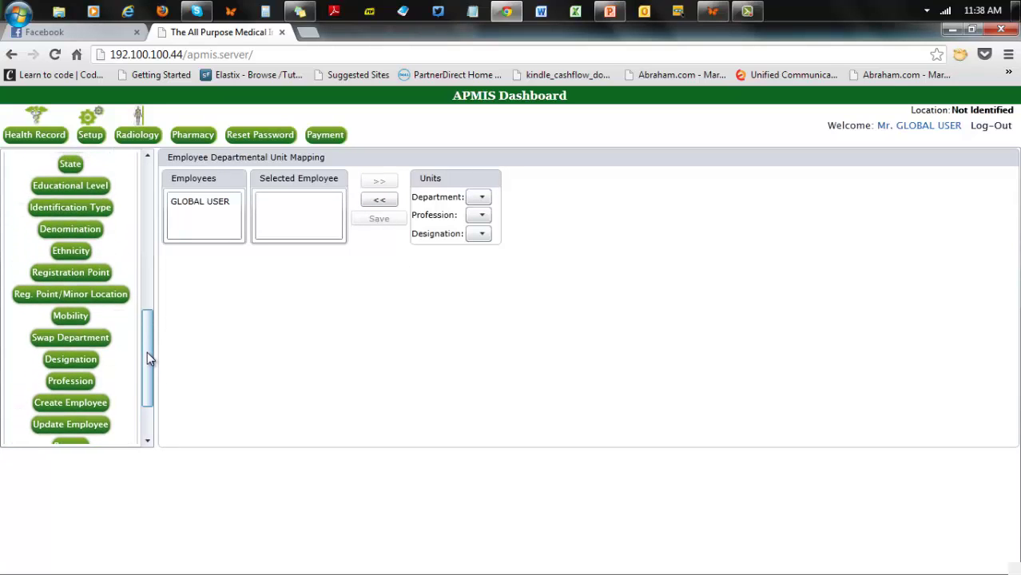
click(87, 404)
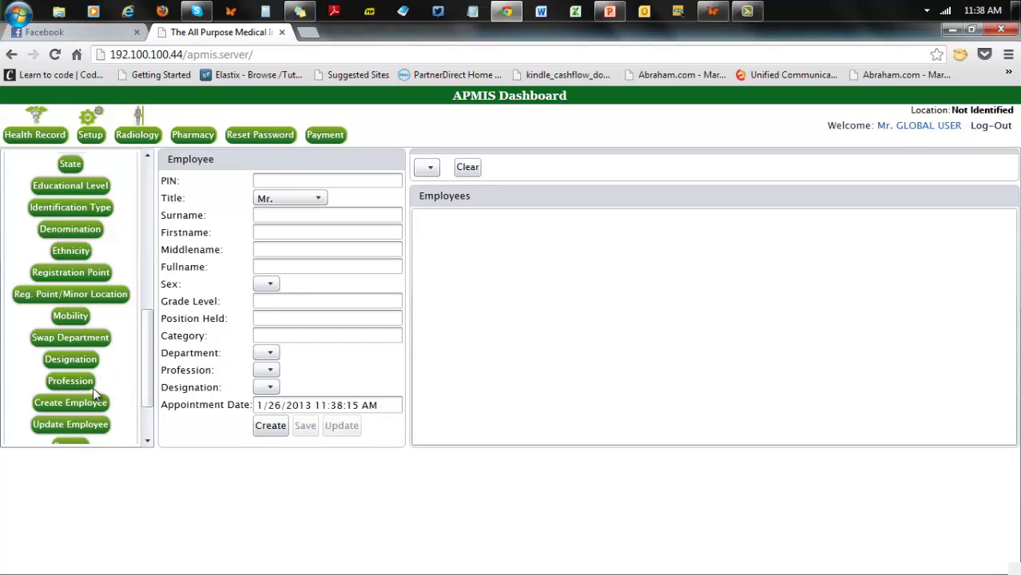
View the Profession list and choose Doctor as the profession on the Designation form
click(79, 384)
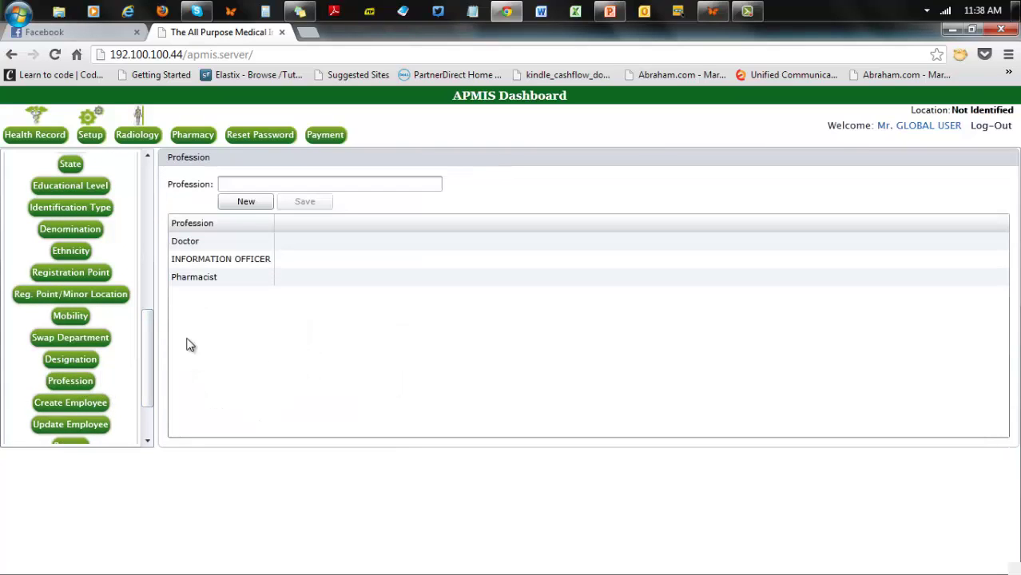
click(65, 361)
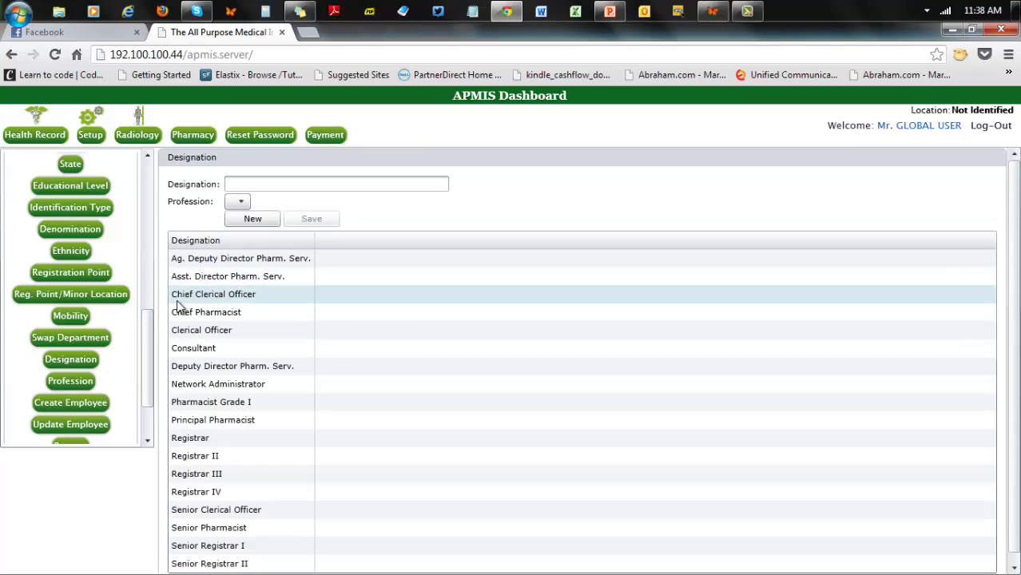
click(238, 204)
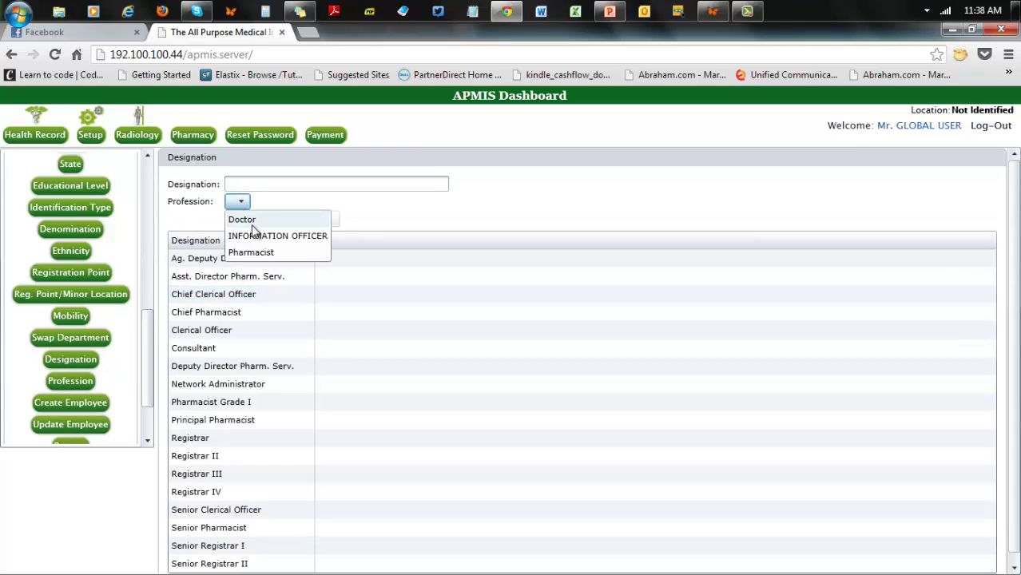
click(233, 220)
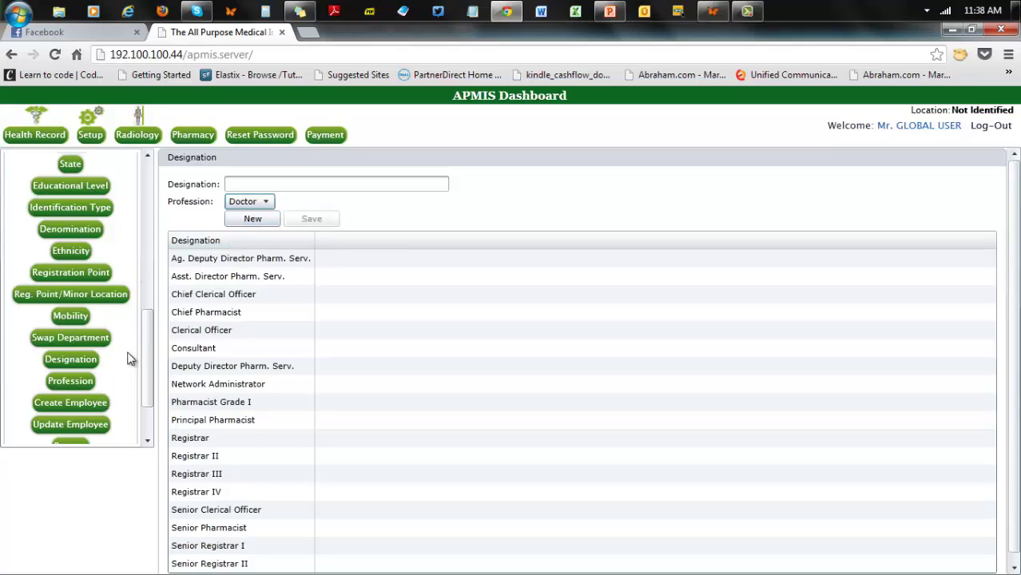
scroll(151, 341, up, 1)
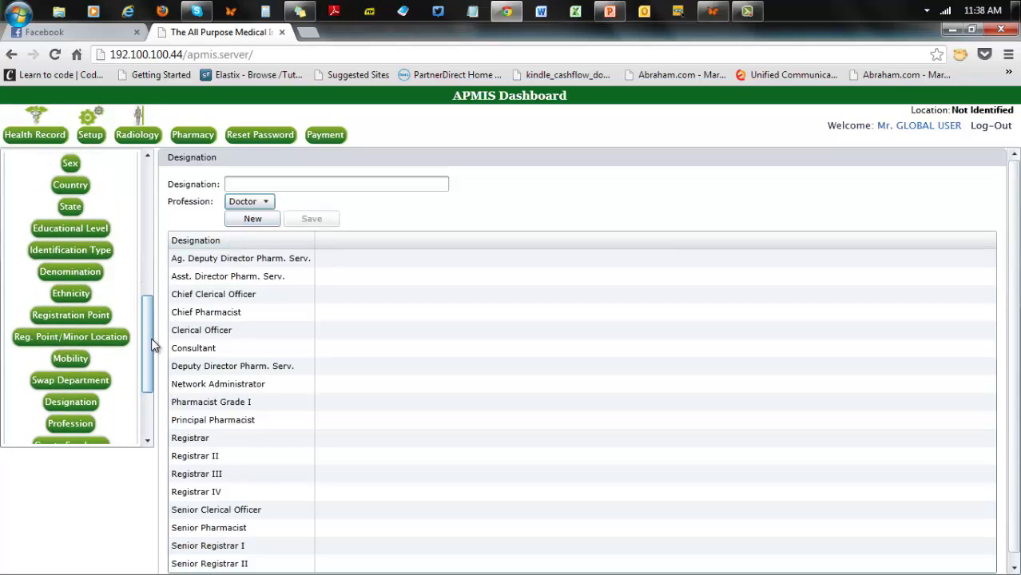
drag(154, 344, 151, 197)
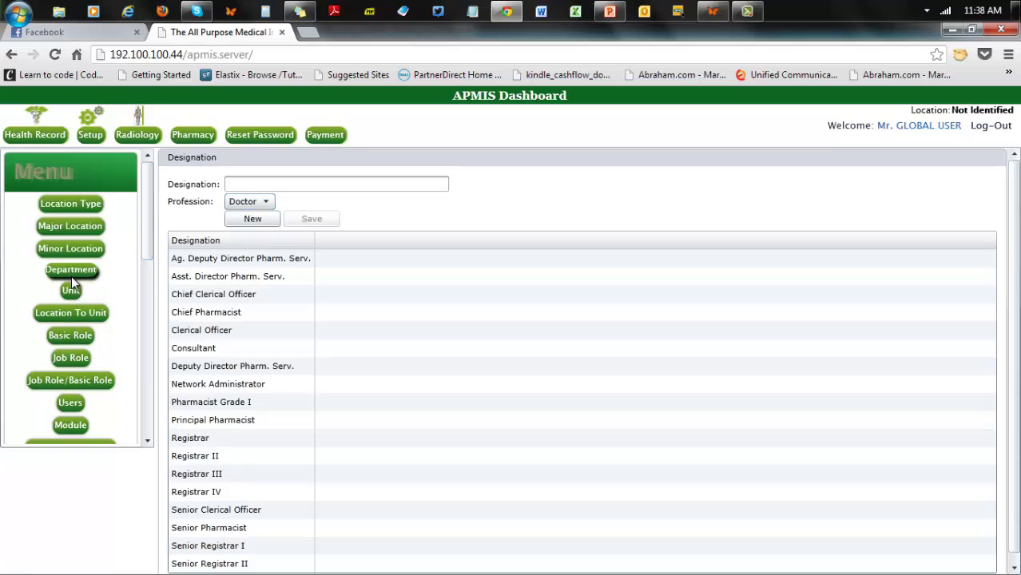
Look through the Department list and Department Unit form, then return to the FreeMind map
click(71, 274)
click(70, 294)
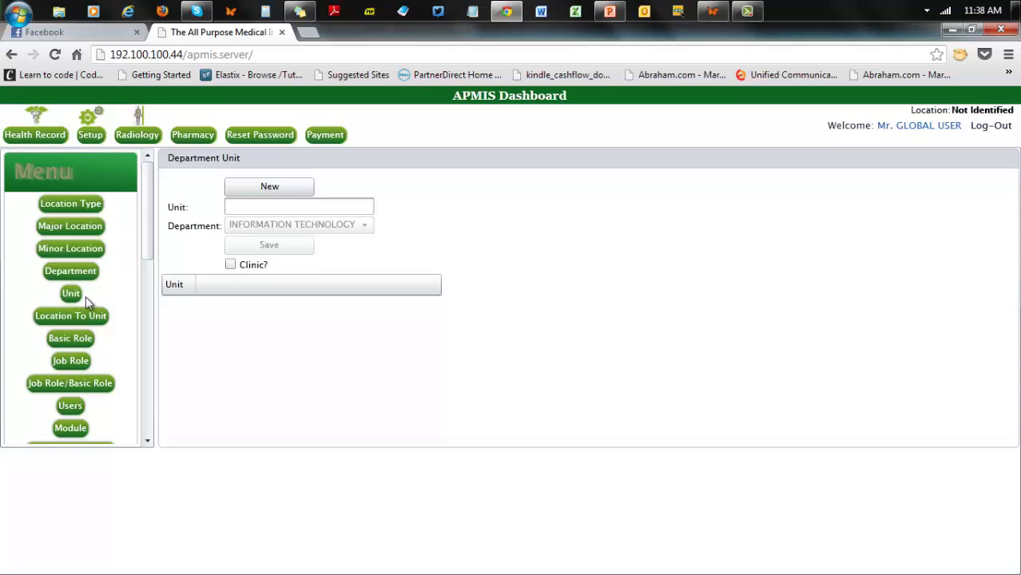
click(75, 275)
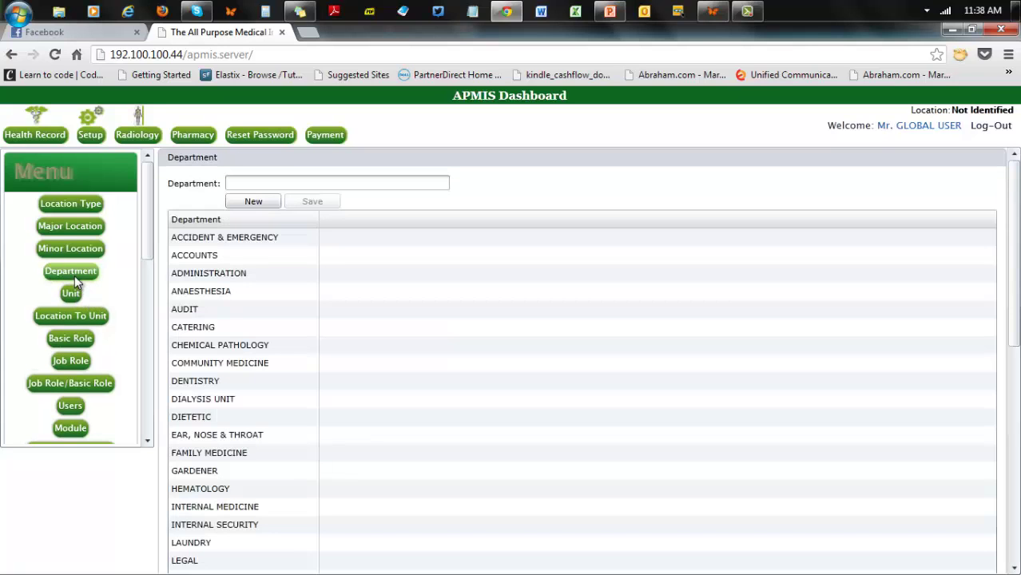
click(72, 295)
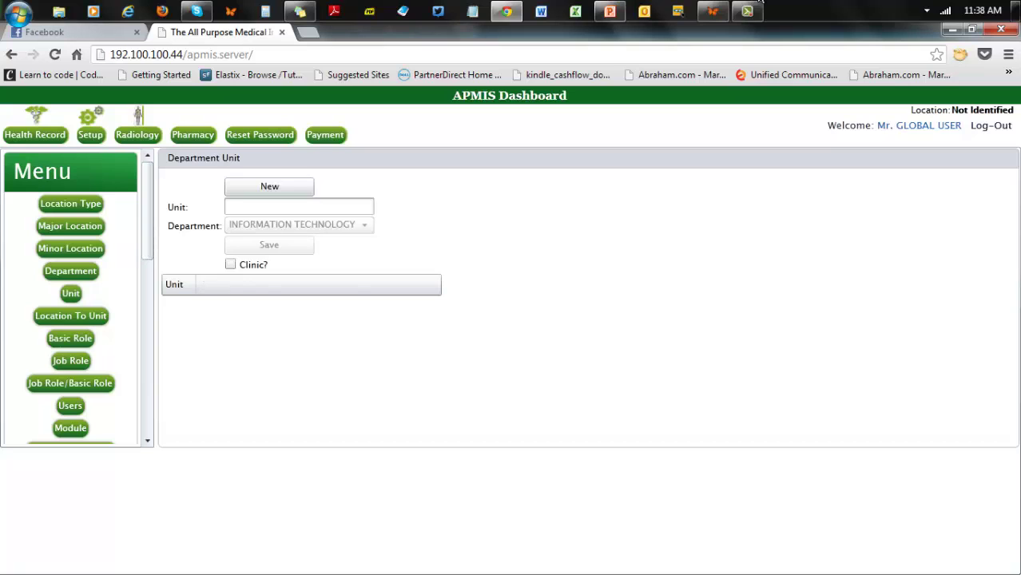
click(711, 13)
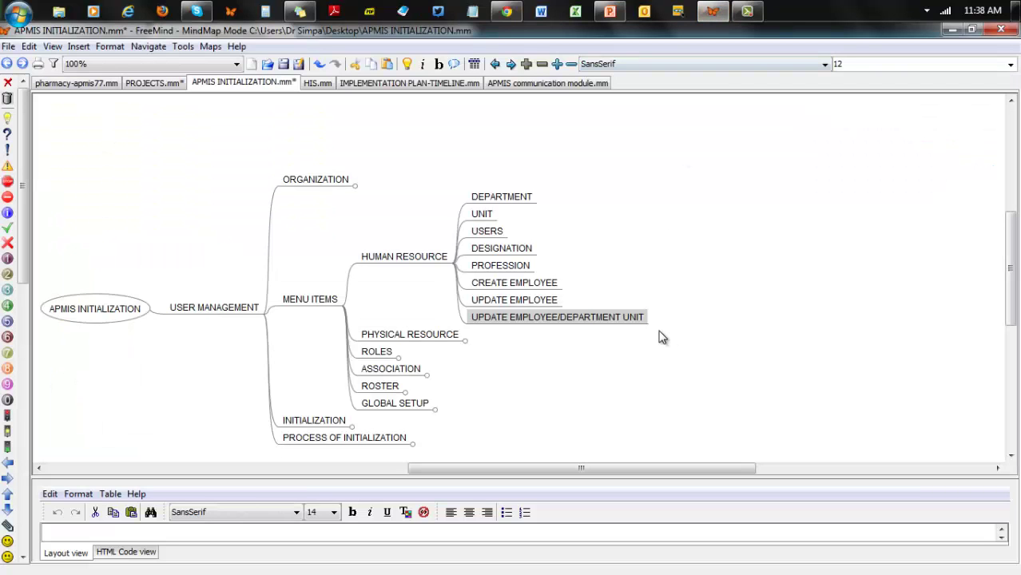
Fold HUMAN RESOURCE, unfold PHYSICAL RESOURCE into its three location items, and return to the APMIS Dashboard
click(404, 260)
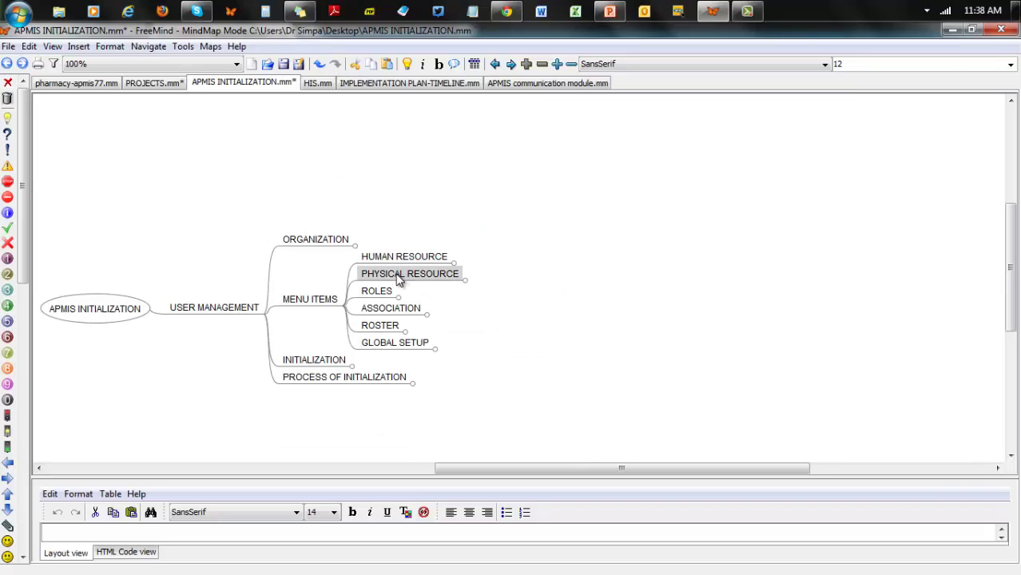
click(399, 279)
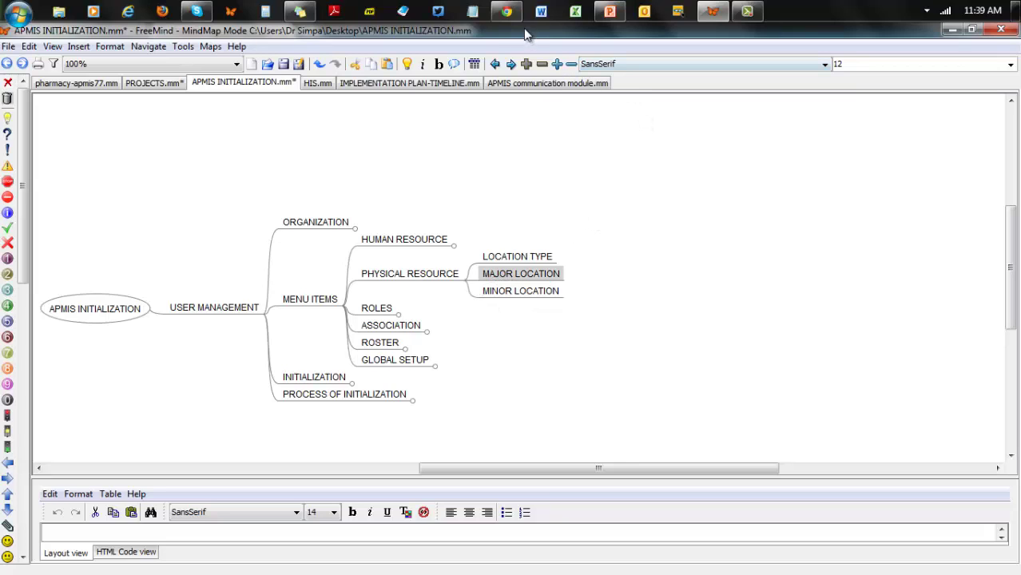
click(506, 13)
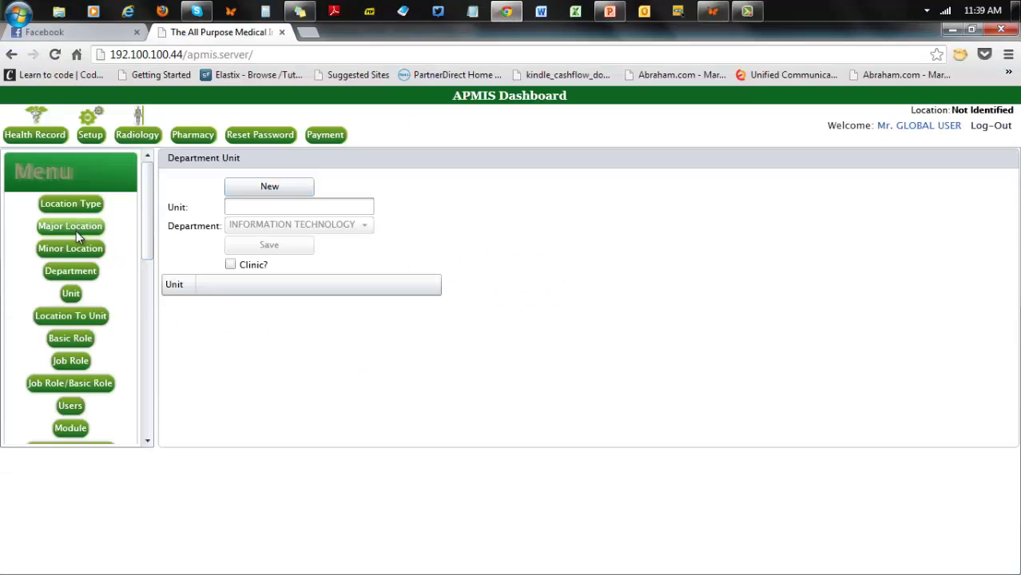
Review the Location Type and Major Location pages, then open Minor Location, which lists the existing clinics and units
click(76, 203)
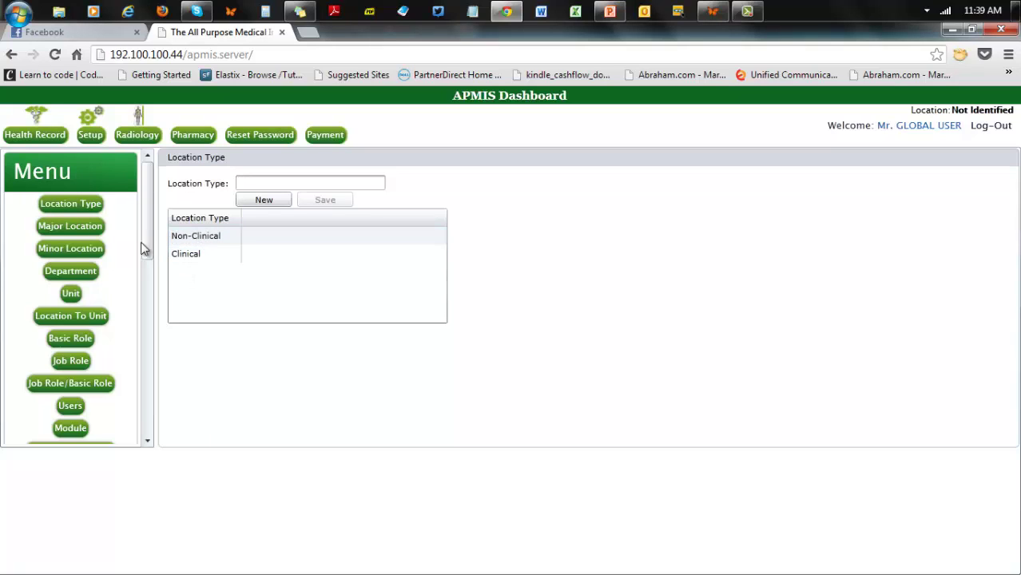
click(75, 225)
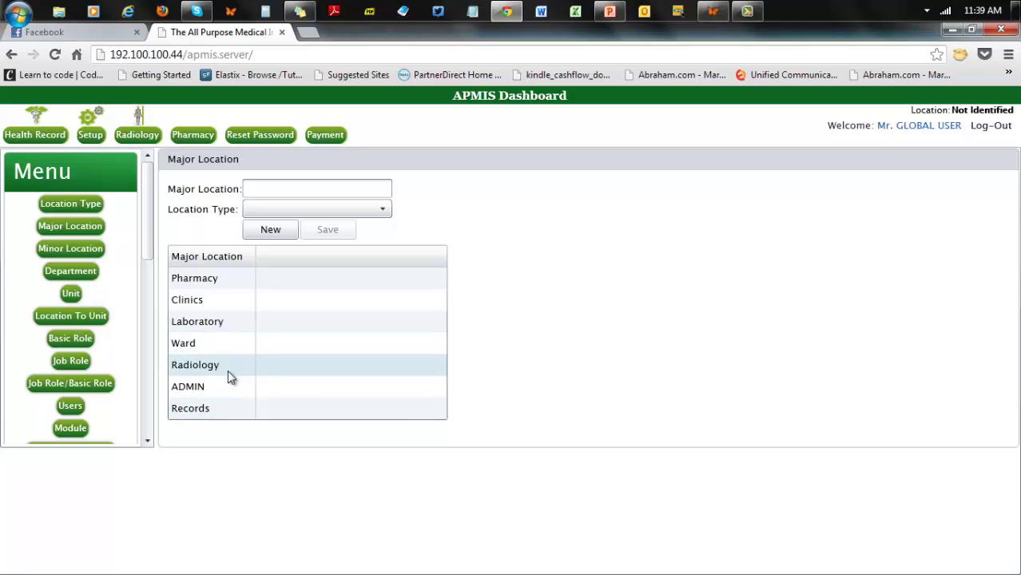
click(306, 213)
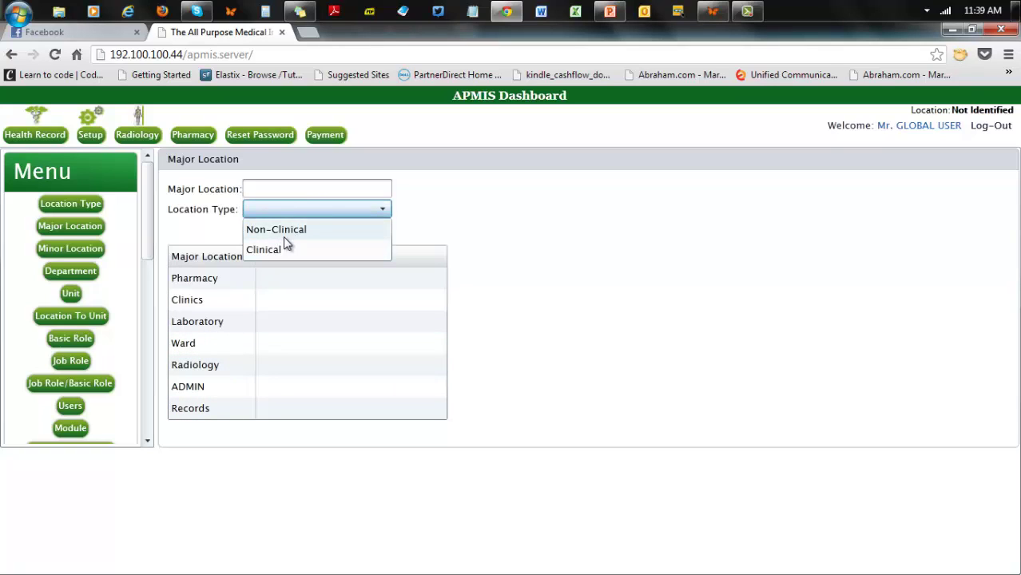
click(511, 205)
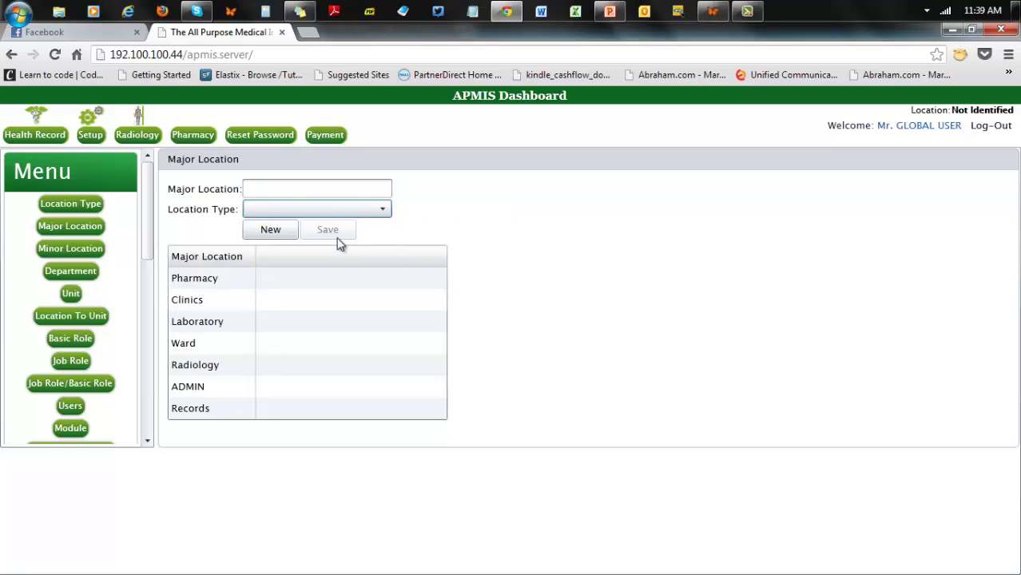
click(62, 249)
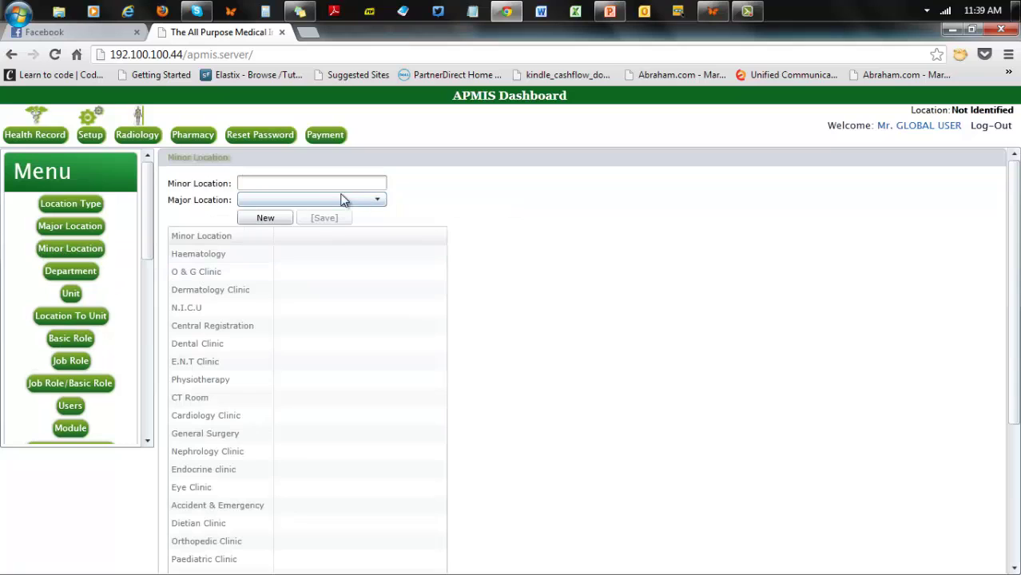
Choose Pharmacy as the major location on the Minor Location form
click(325, 205)
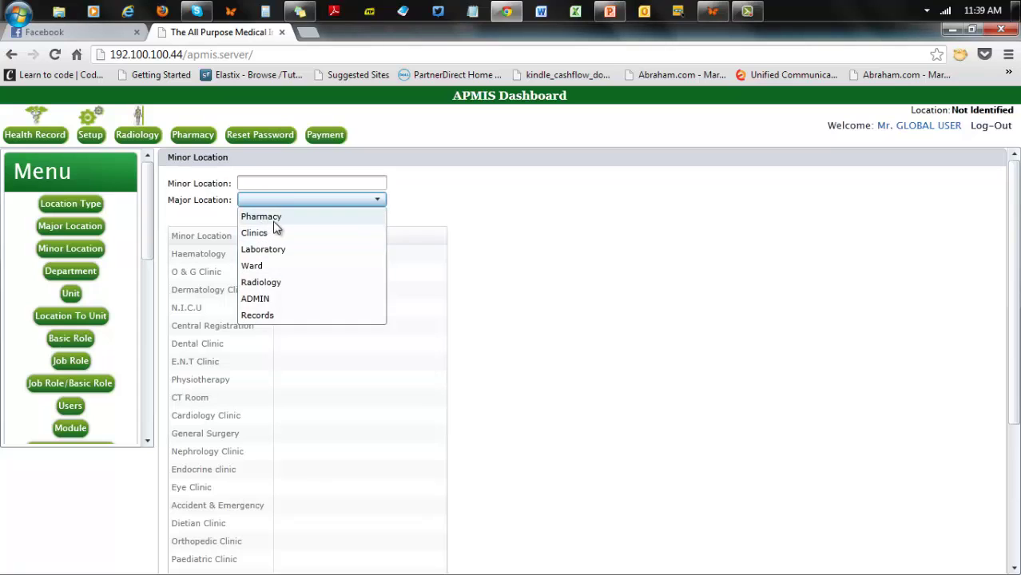
click(273, 218)
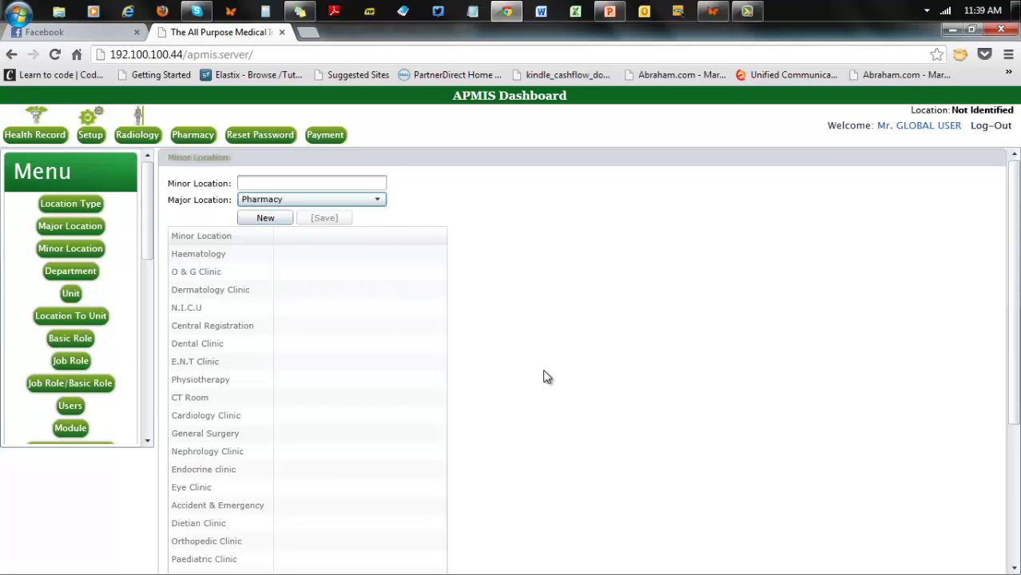
drag(1014, 360, 1018, 432)
scroll(1018, 432, down, 3)
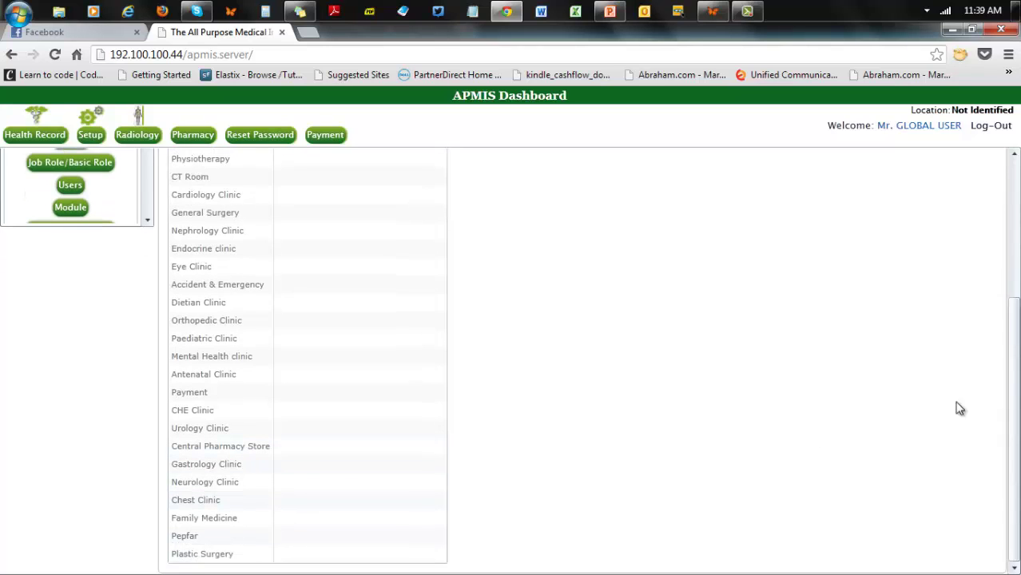
Scroll through the minor location list, then return to the APMIS INITIALIZATION map in FreeMind
drag(1014, 342, 1013, 229)
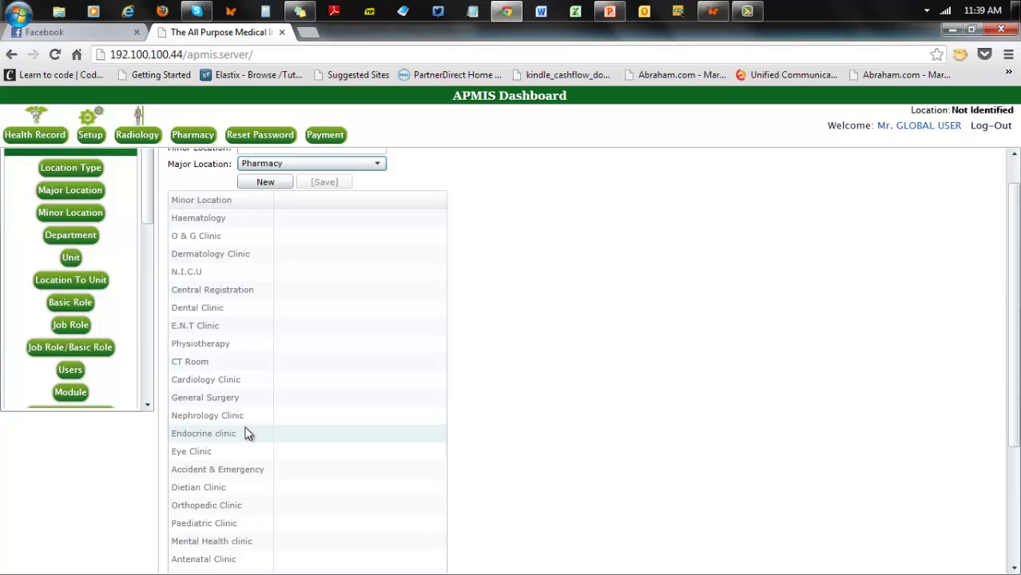
drag(1011, 315, 1015, 257)
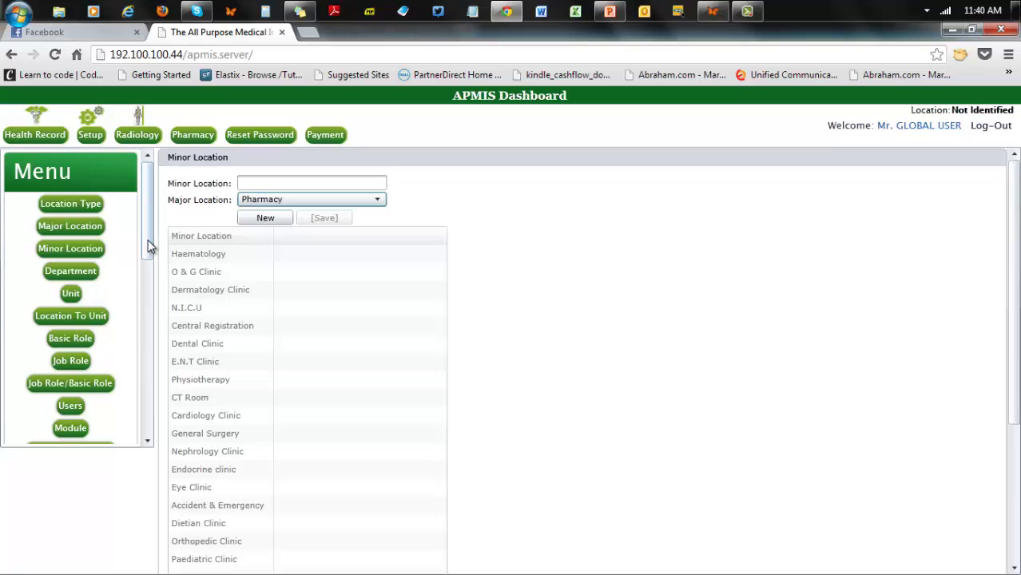
mouse_move(148, 240)
mouse_down()
mouse_move(146, 260)
mouse_move(148, 235)
mouse_up()
click(713, 12)
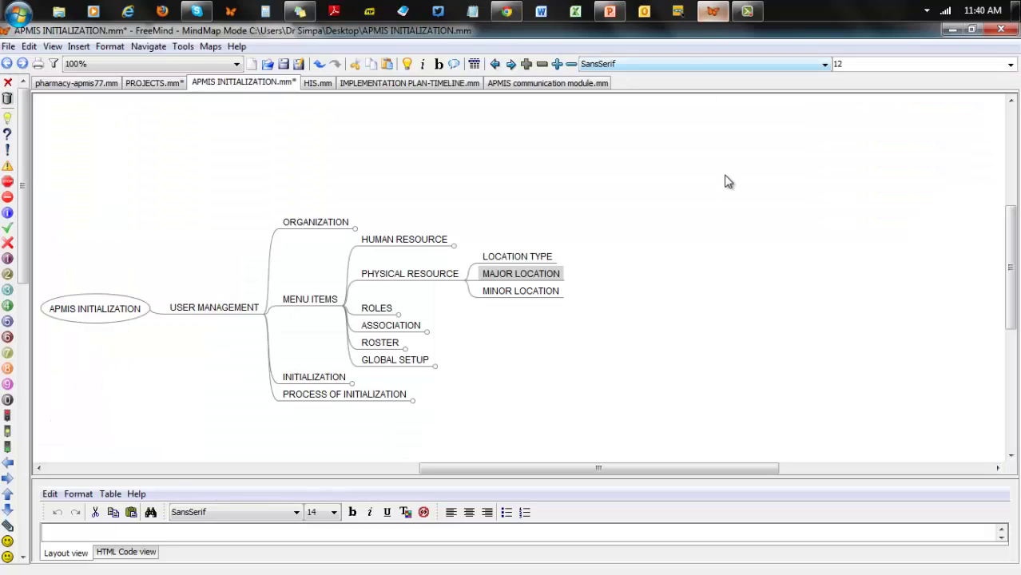
Unfold ROLES and ASSOCIATION and move EMPLOYEE CRUD under ASSOCIATION
click(372, 316)
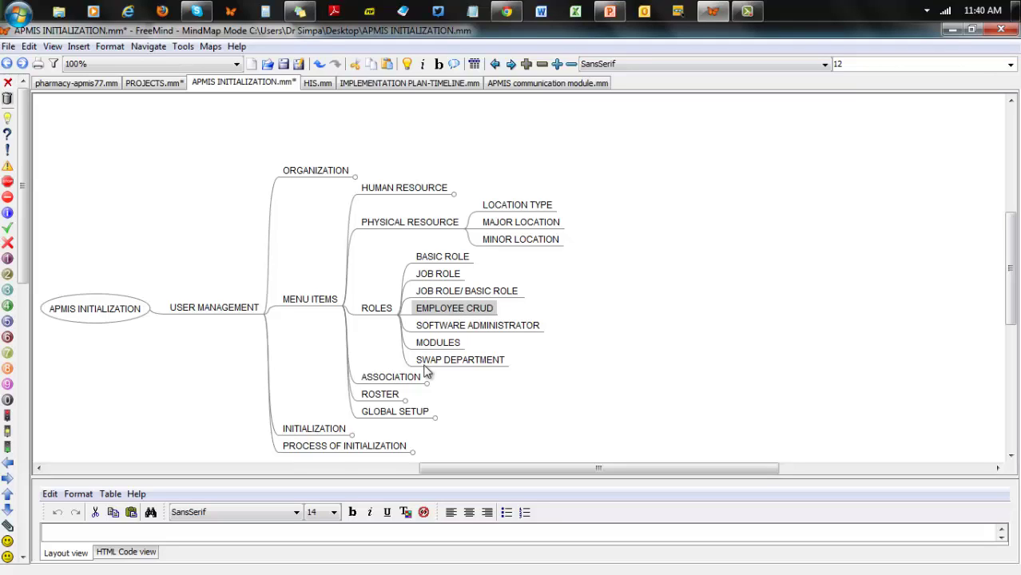
click(399, 377)
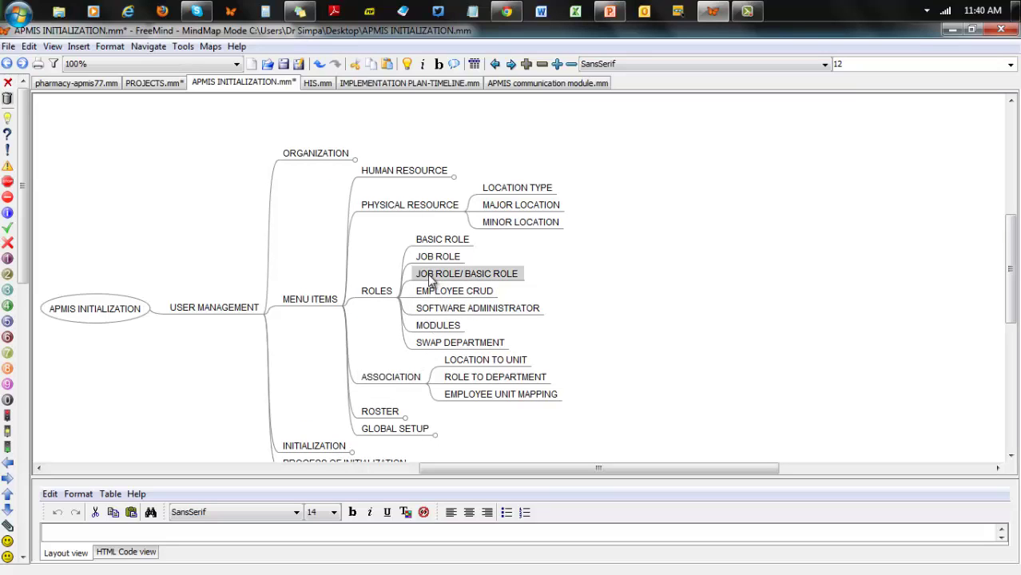
drag(415, 378, 417, 381)
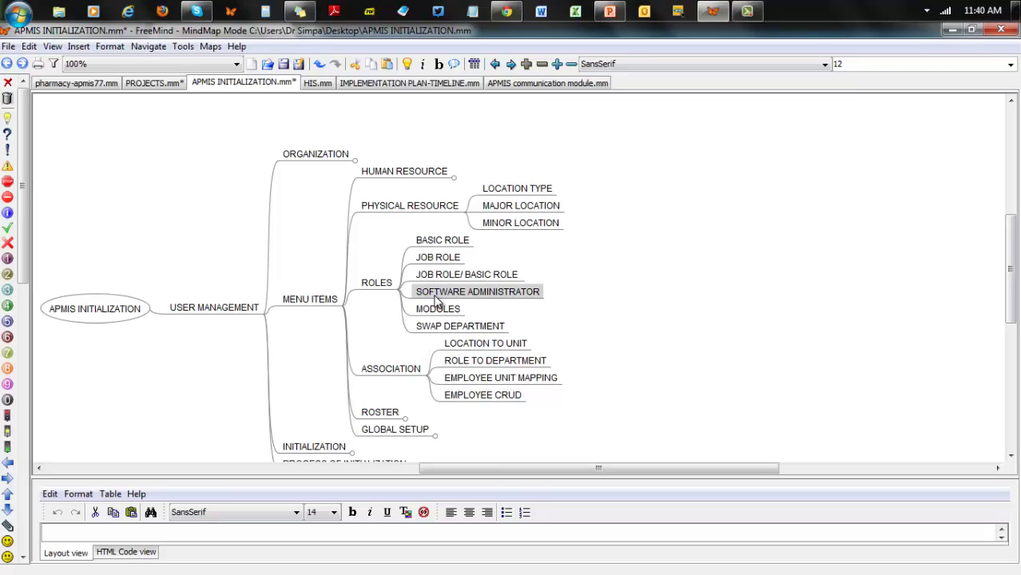
Fold ASSOCIATION and move SWAP DEPARTMENT under GLOBAL SETUP
click(393, 367)
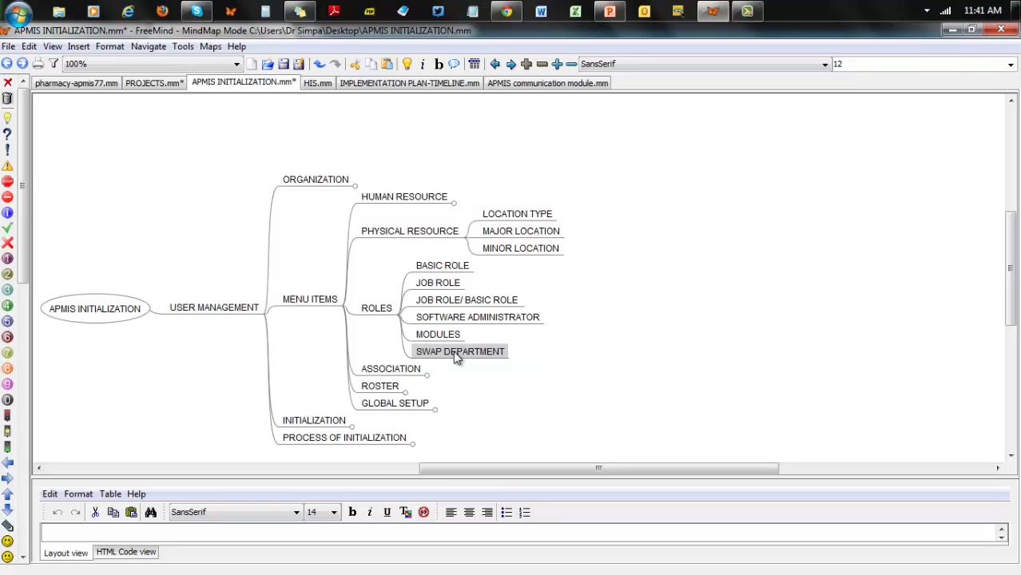
drag(450, 357, 401, 406)
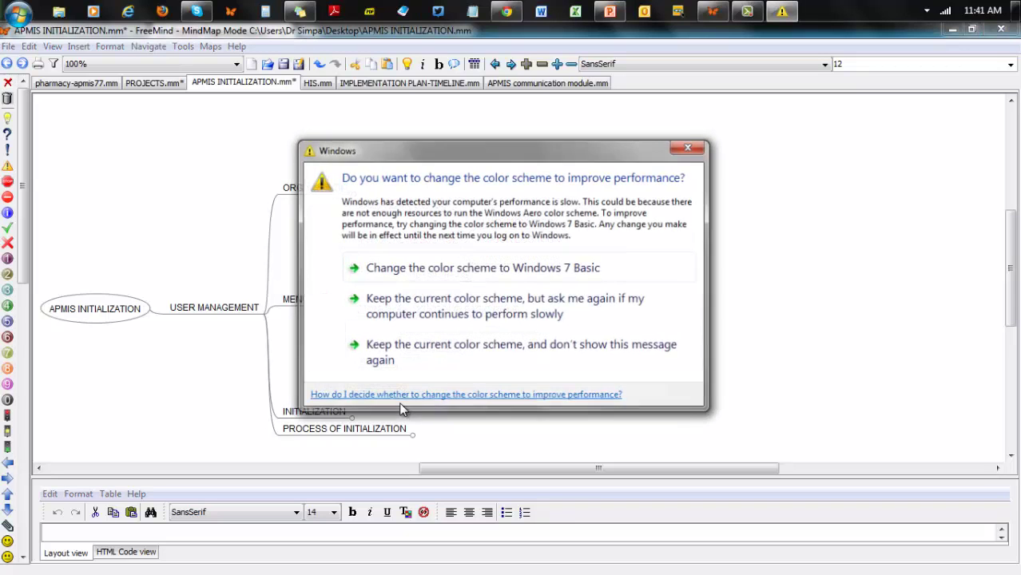
click(689, 149)
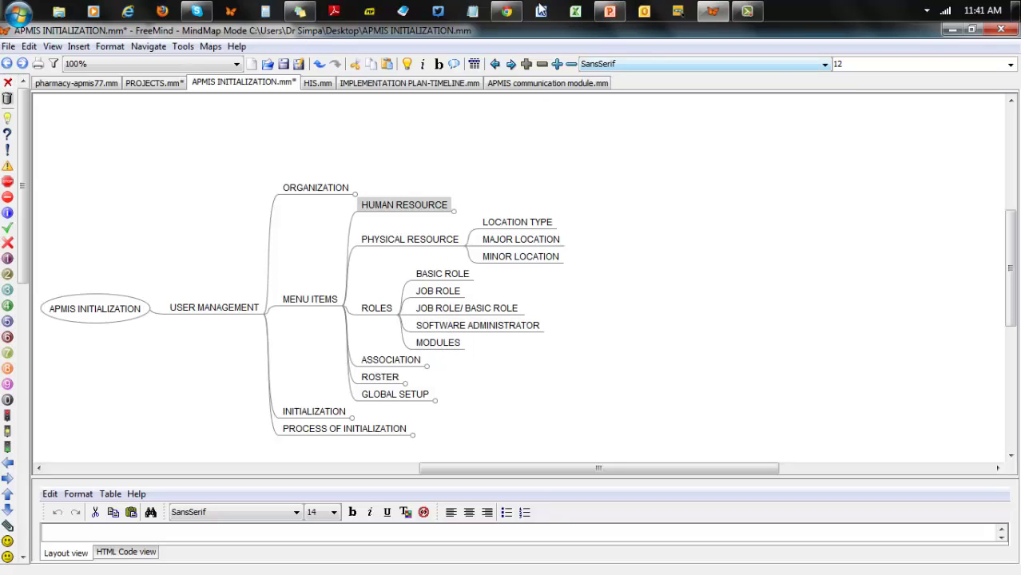
Back in the APMIS Dashboard, go through the Basic Roles page to the Job Roles page
click(508, 13)
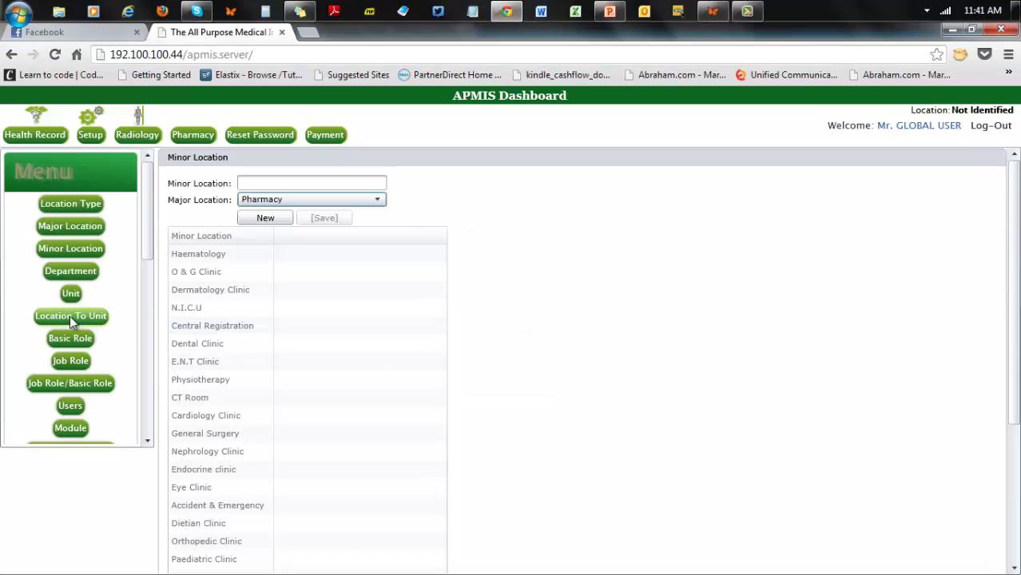
click(75, 339)
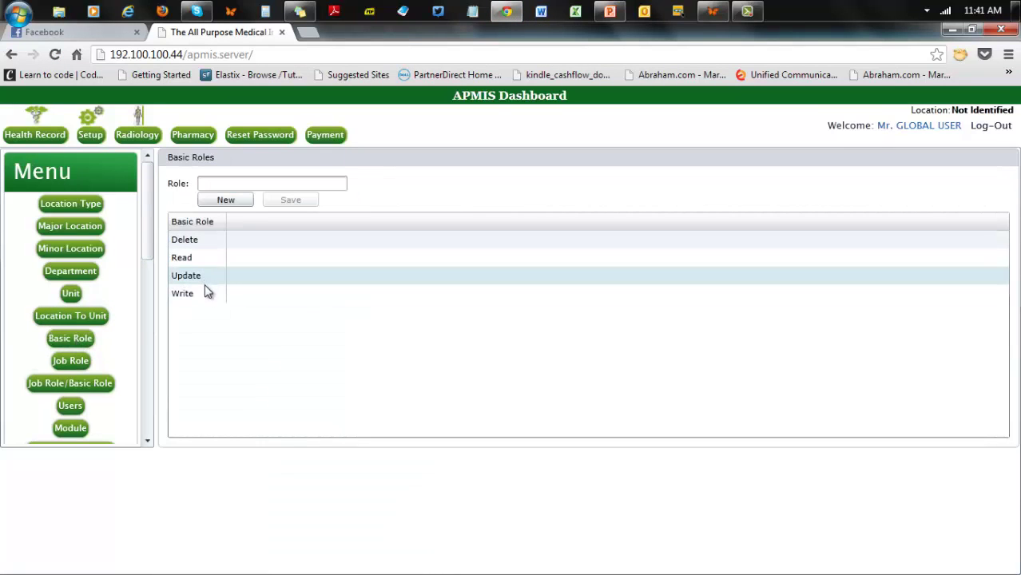
click(69, 361)
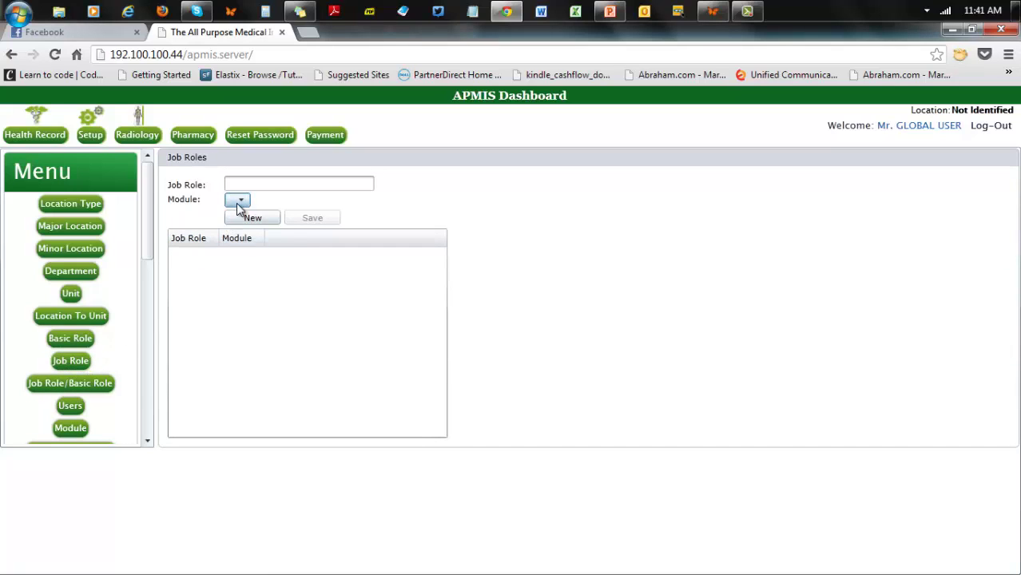
Try the Infrastructure and MedicalRecord modules, then list the Pharmacy module's four job roles
click(238, 201)
click(249, 217)
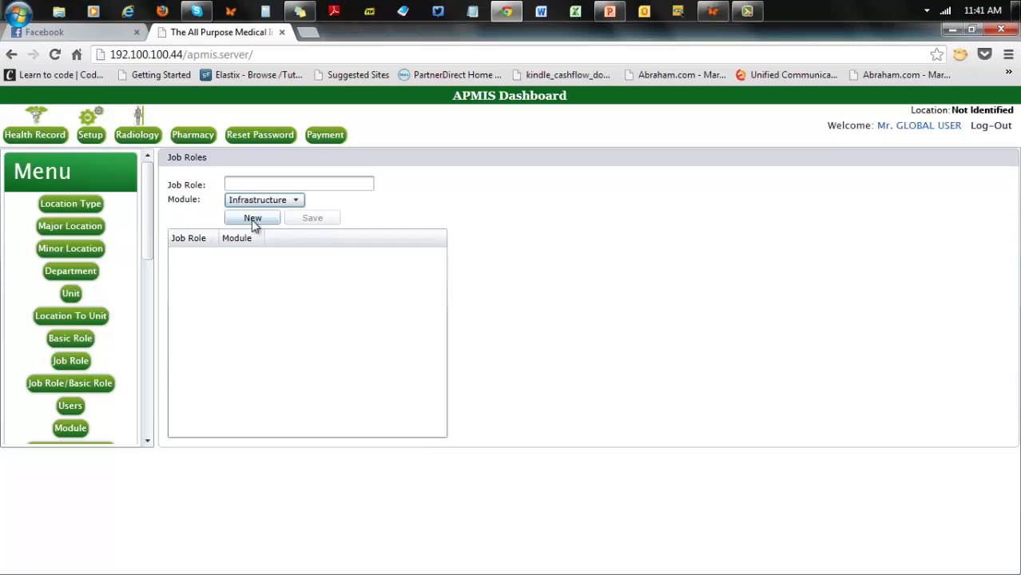
click(279, 201)
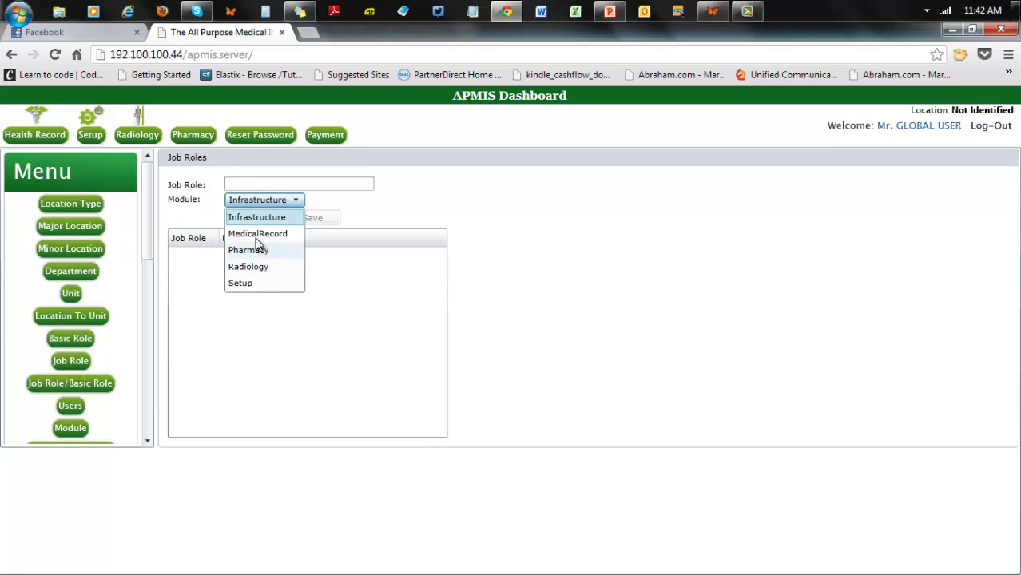
click(259, 234)
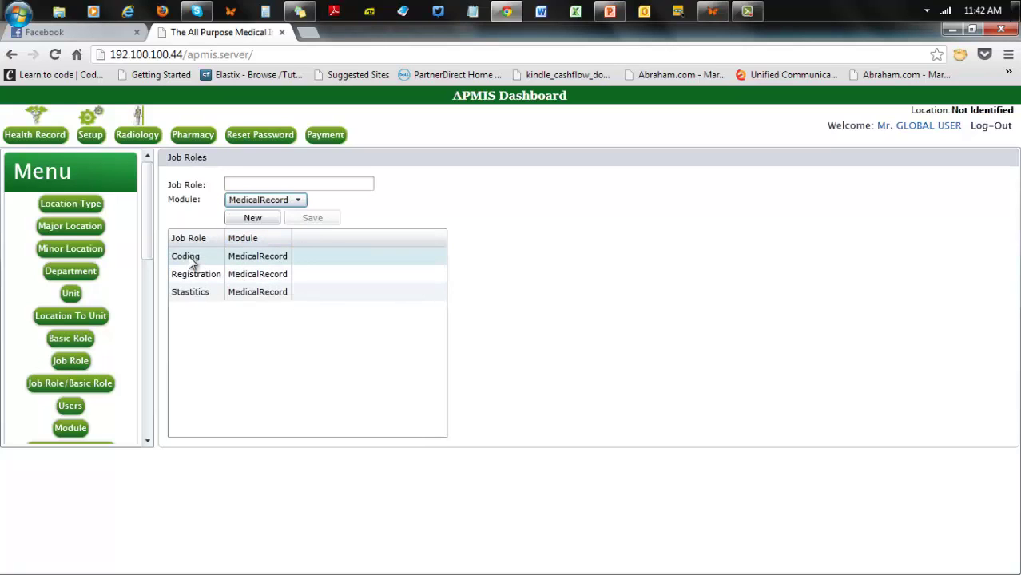
click(270, 203)
click(252, 251)
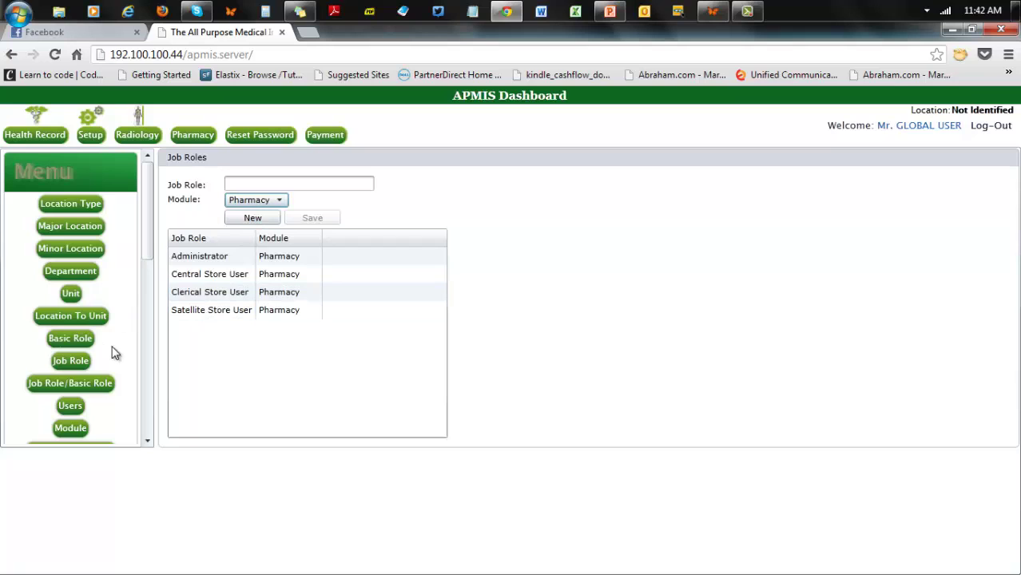
drag(154, 230, 151, 256)
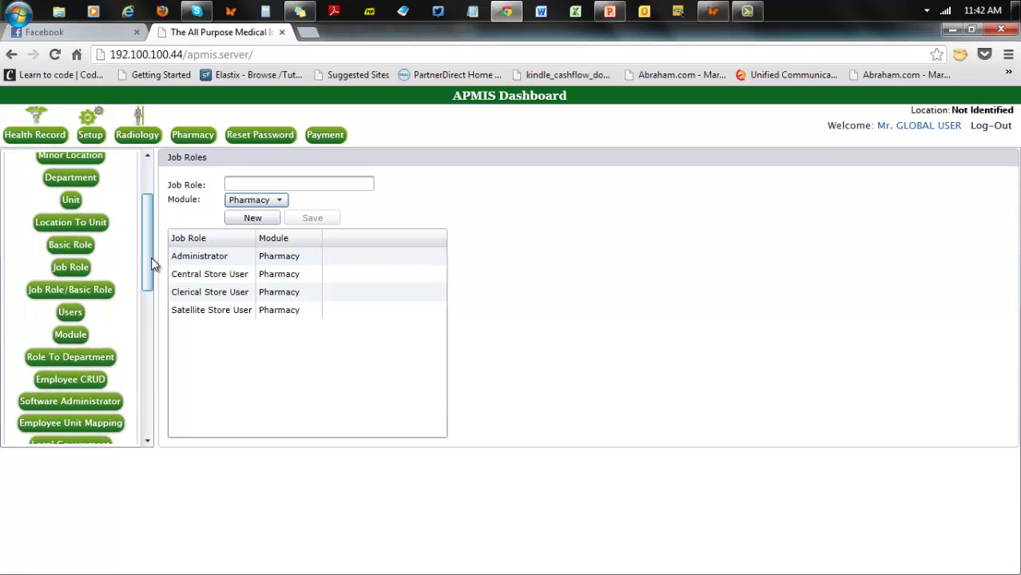
On Job Role/Basic Role, set Module to Radiology and Job Role to Radiology Registration
click(82, 293)
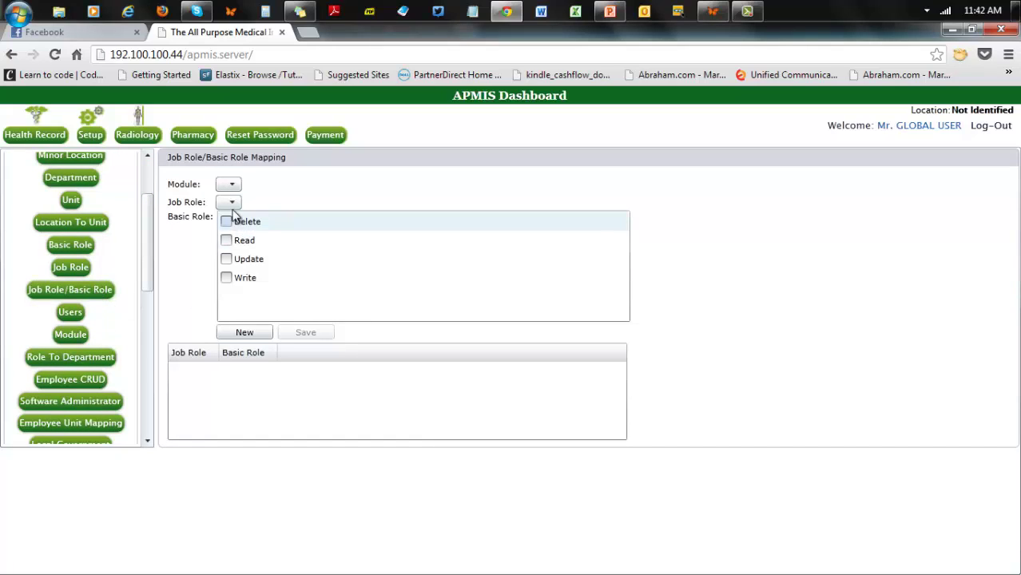
click(232, 185)
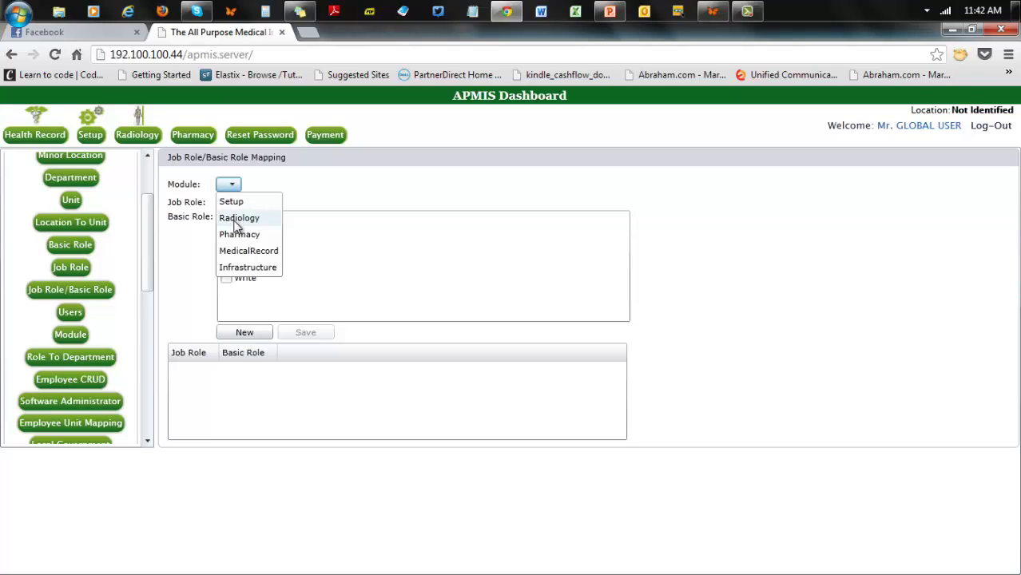
click(235, 224)
click(230, 202)
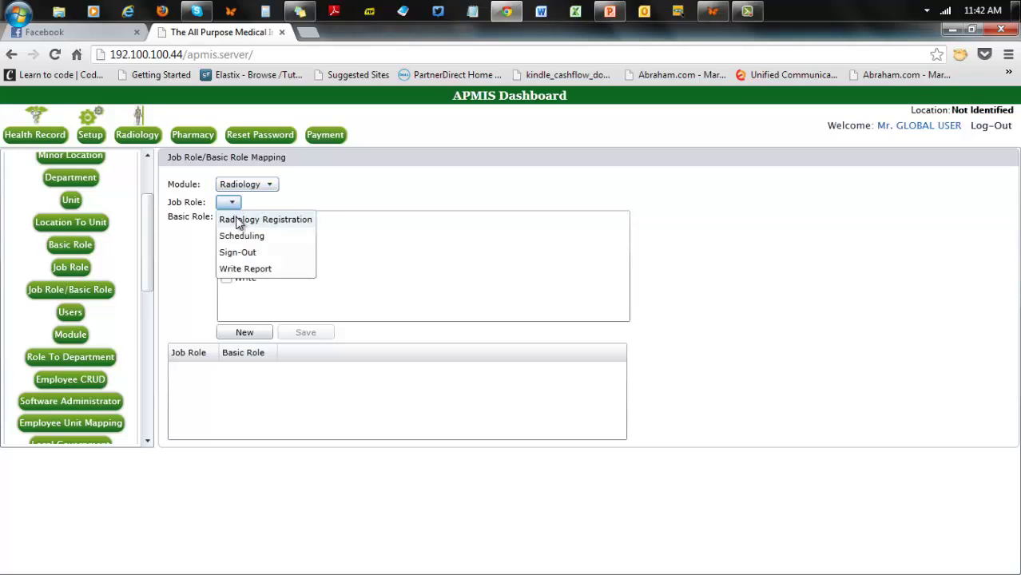
click(237, 221)
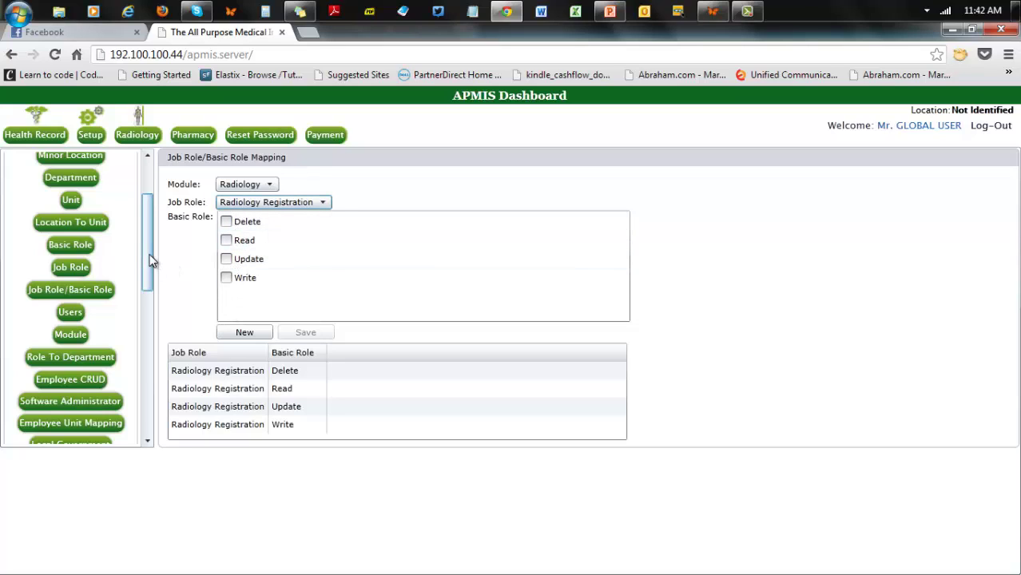
scroll(152, 257, up, 1)
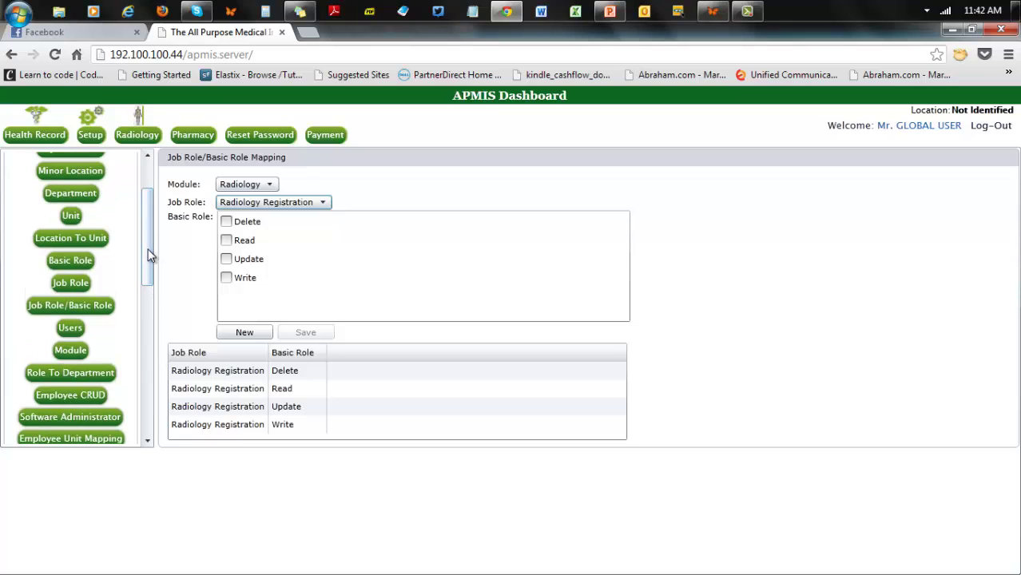
Glance at the mind map in FreeMind, then return to the APMIS Dashboard
click(712, 13)
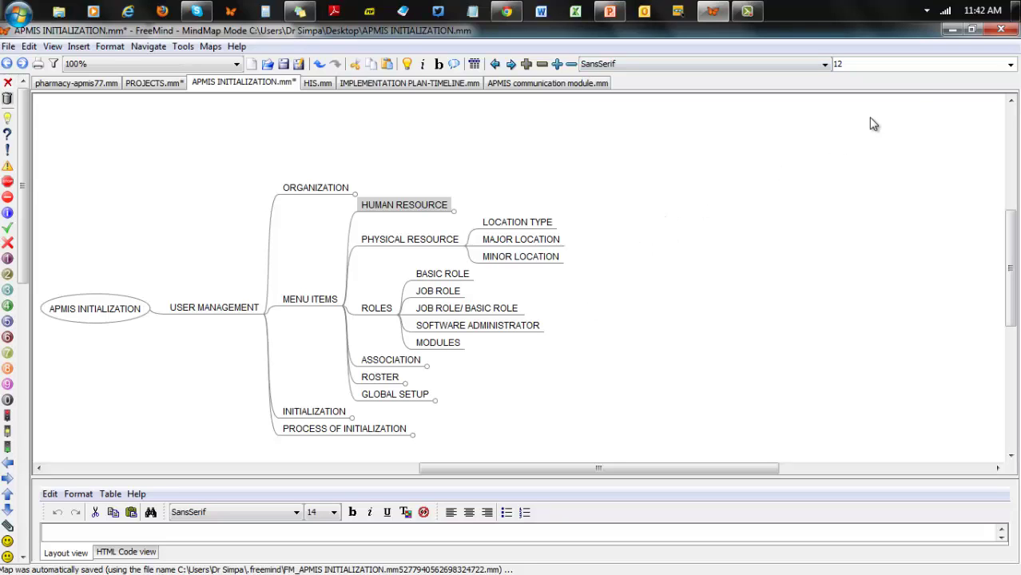
click(506, 12)
drag(141, 260, 142, 287)
On Software Administrator, pick ACCIDENT & EMERGENCY and inspect the administrator role list
click(68, 298)
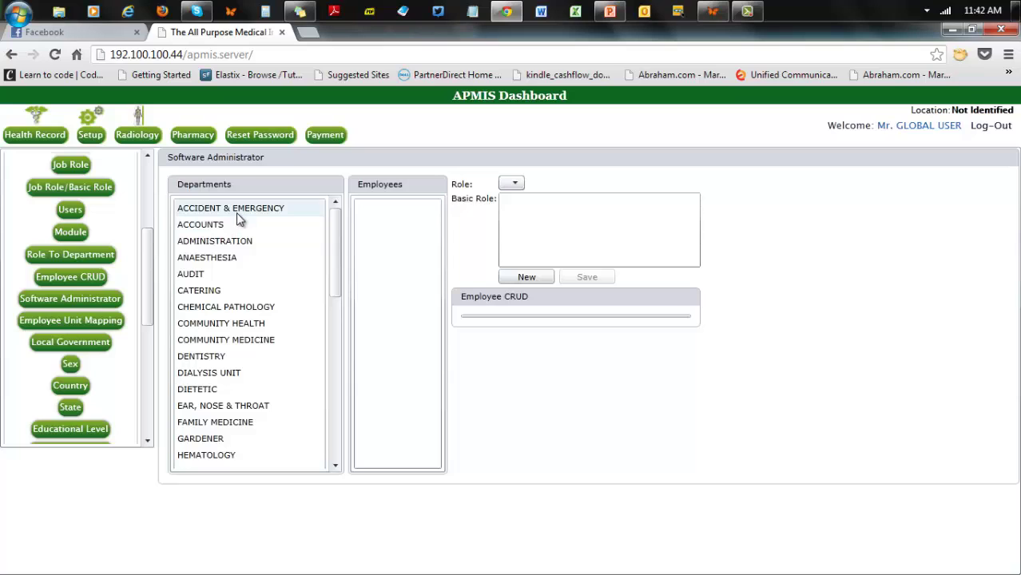
click(236, 210)
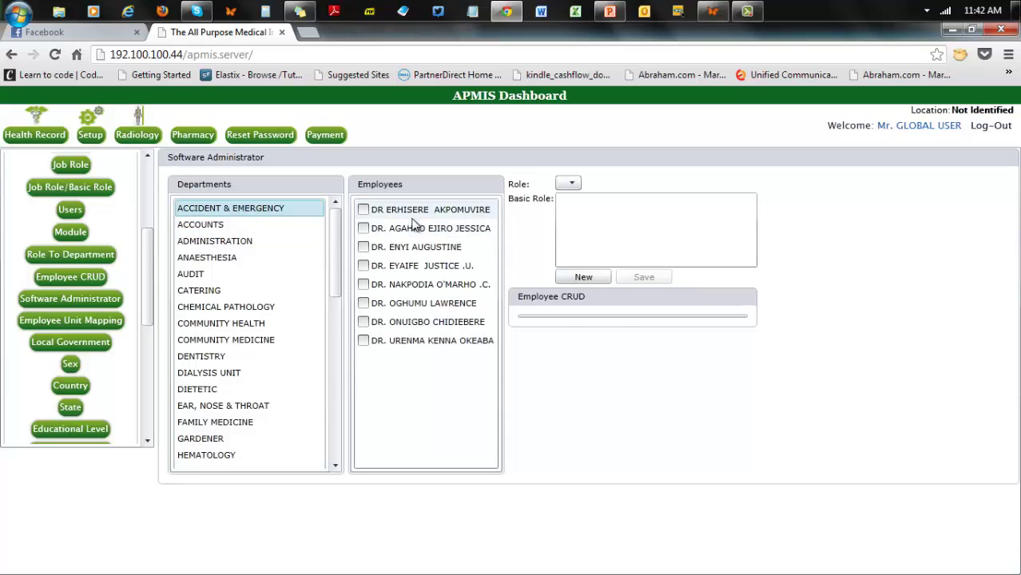
click(570, 185)
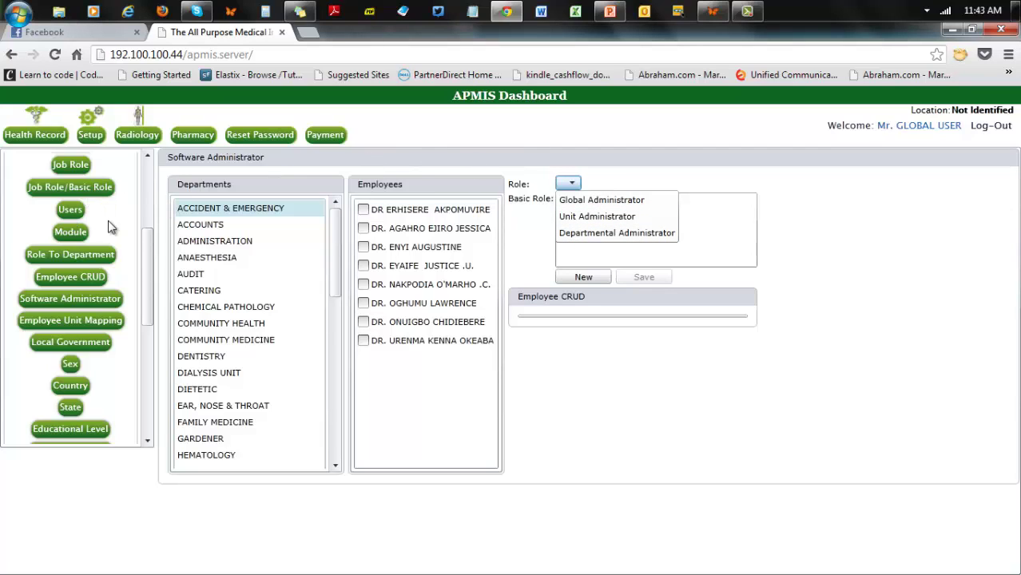
click(143, 268)
drag(147, 243, 148, 217)
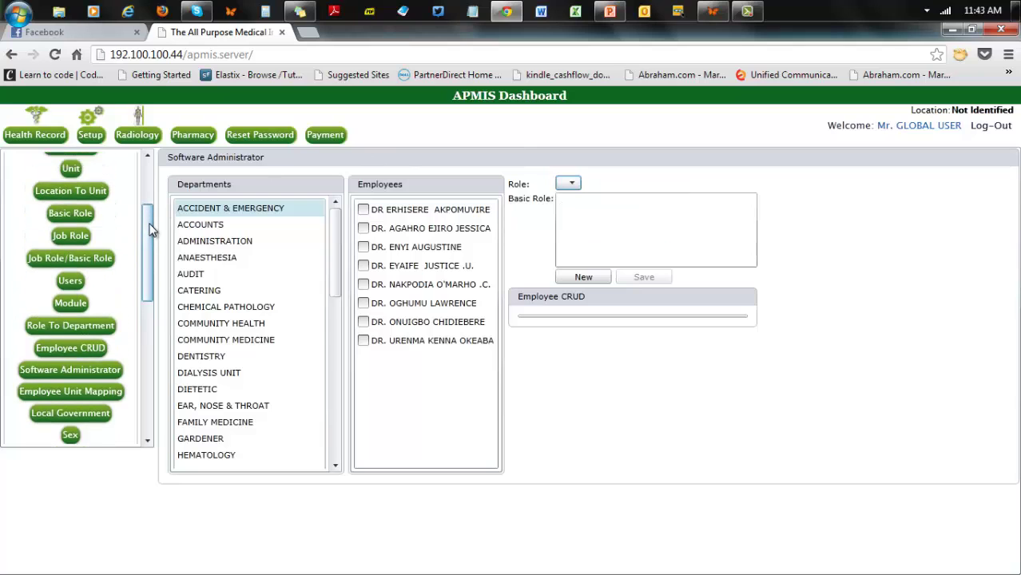
List the Setup module's job roles, then select the SOFTWARE ADMINISTRATOR node back in FreeMind
click(81, 242)
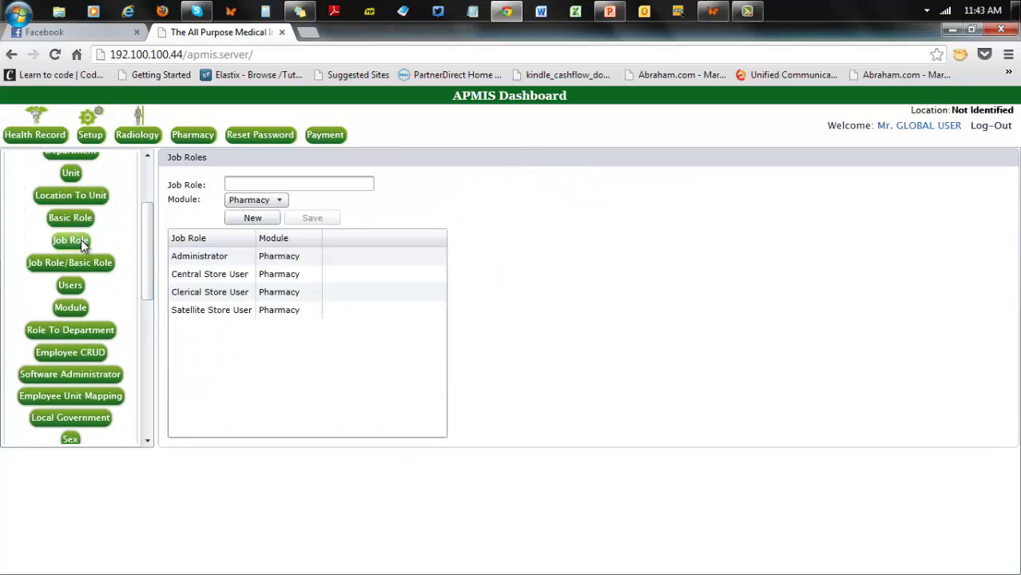
click(257, 201)
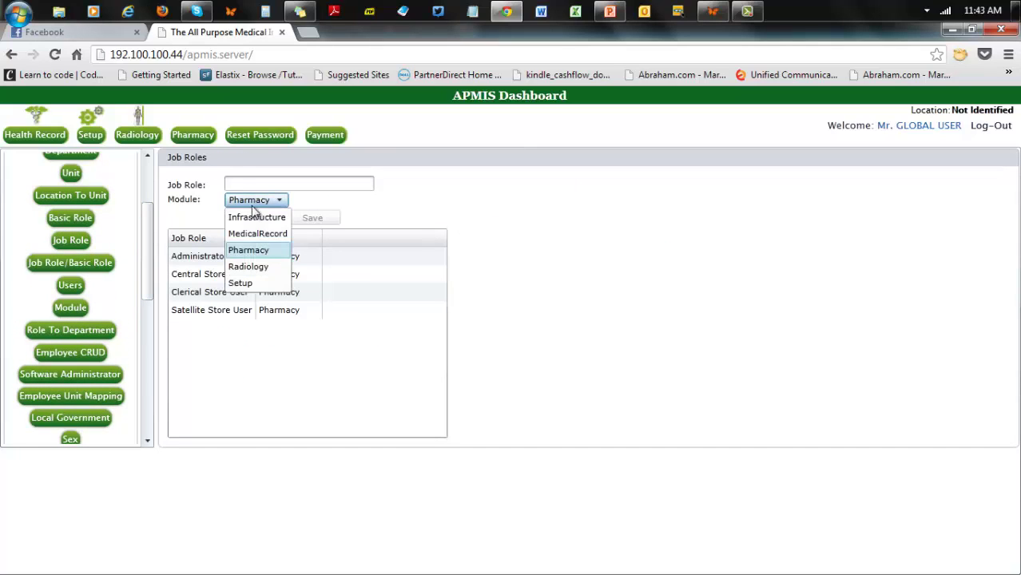
click(240, 283)
click(240, 284)
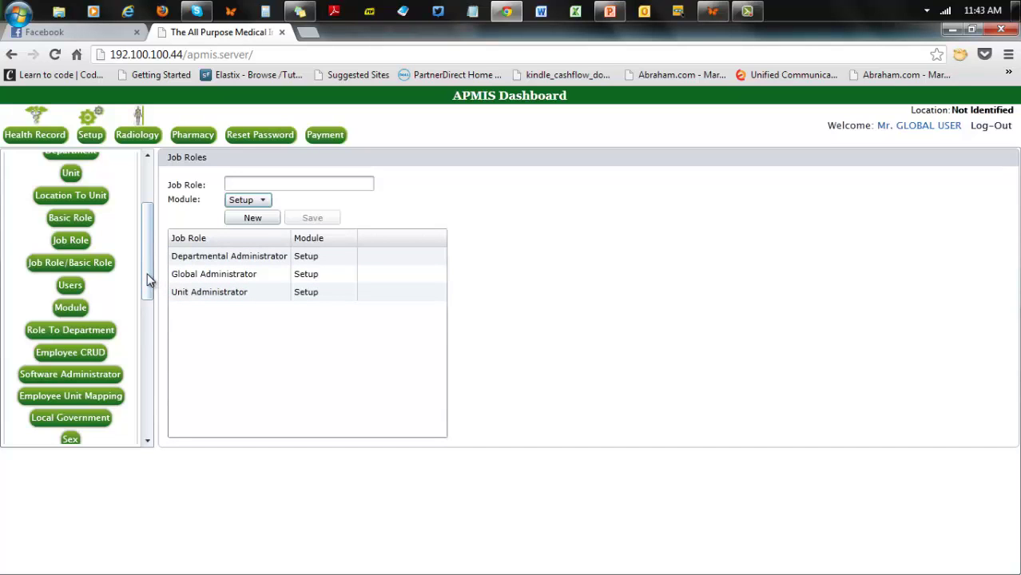
click(707, 13)
click(495, 325)
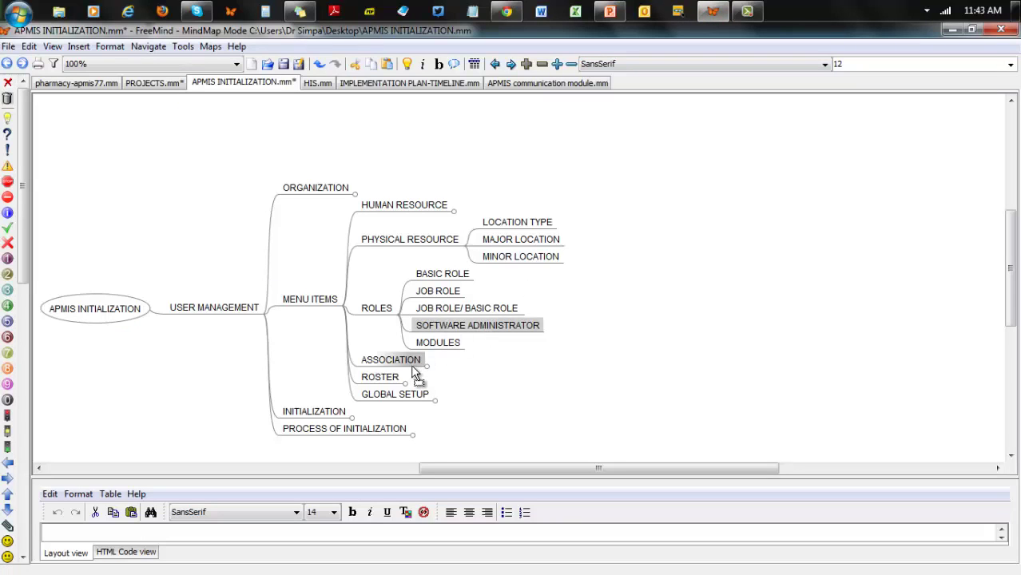
Delete SOFTWARE ADMINISTRATOR, fold ROLES, unfold ASSOCIATION, then select LOCATION TO UNIT and ROLE TO DEPARTMENT
key(Delete)
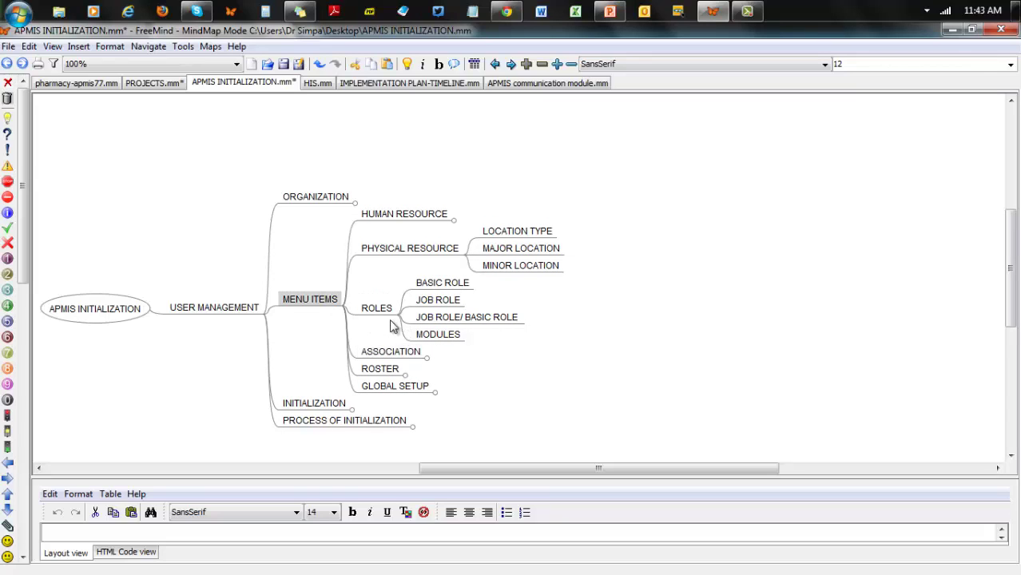
click(387, 311)
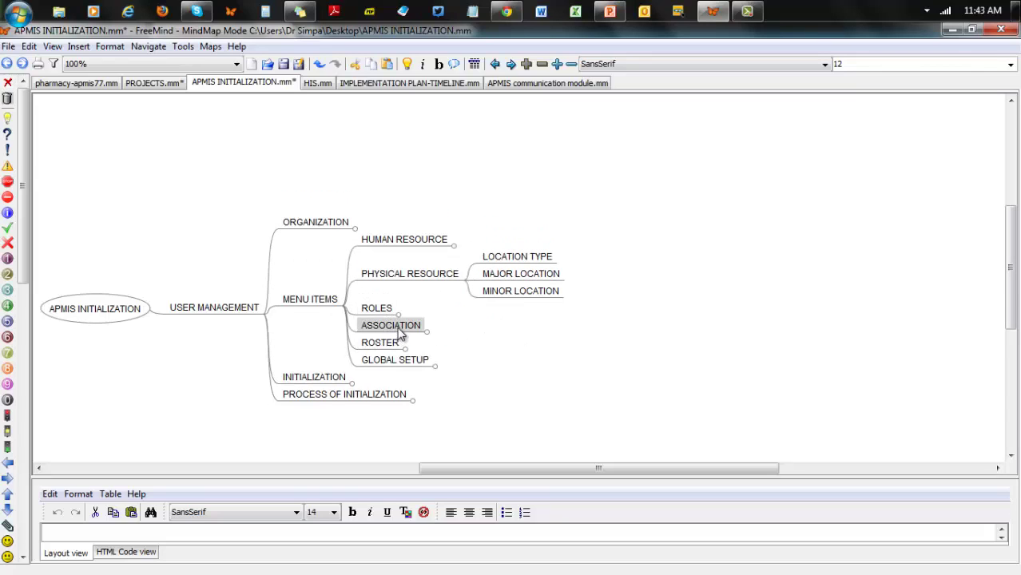
click(401, 332)
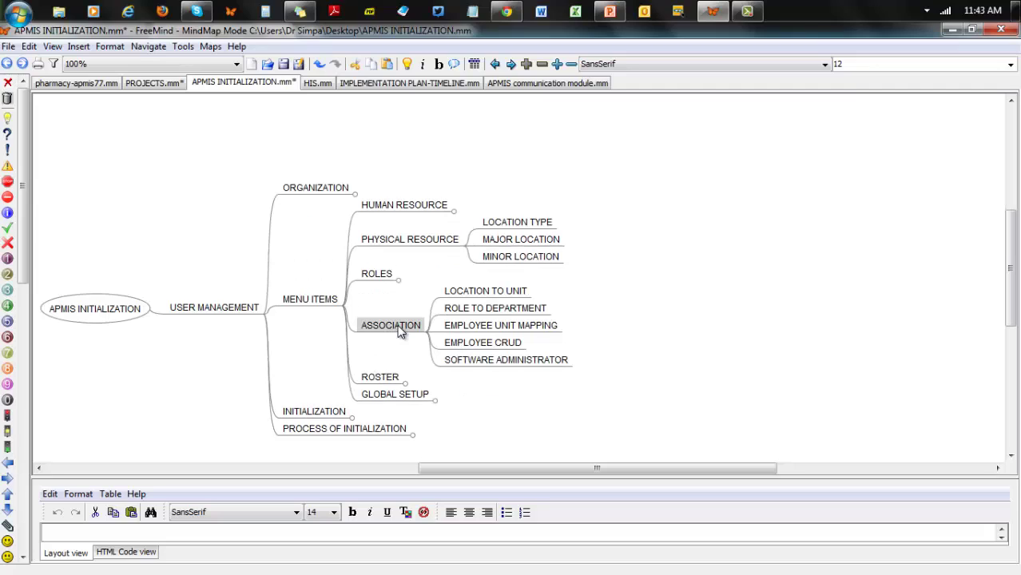
click(479, 292)
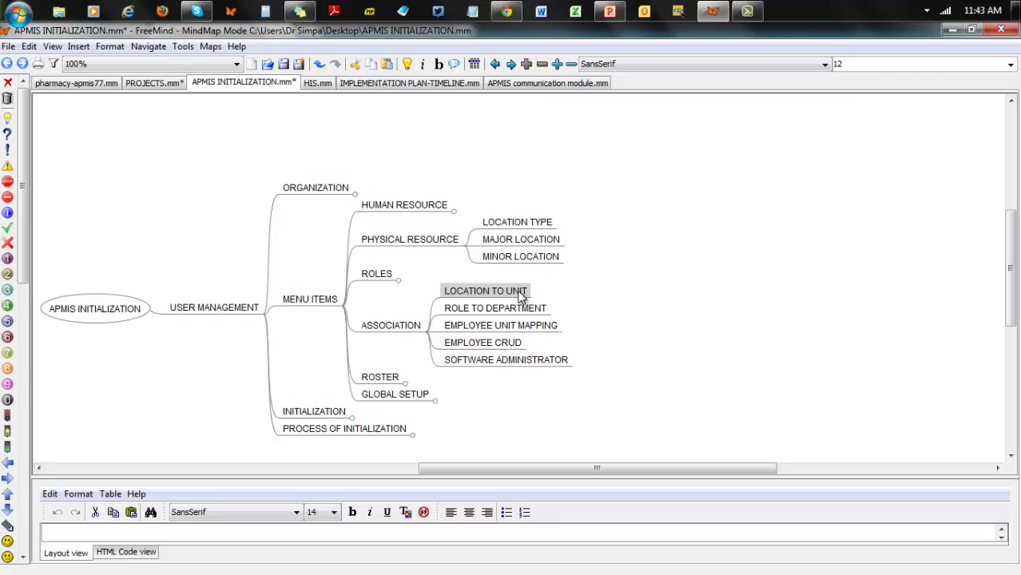
click(501, 310)
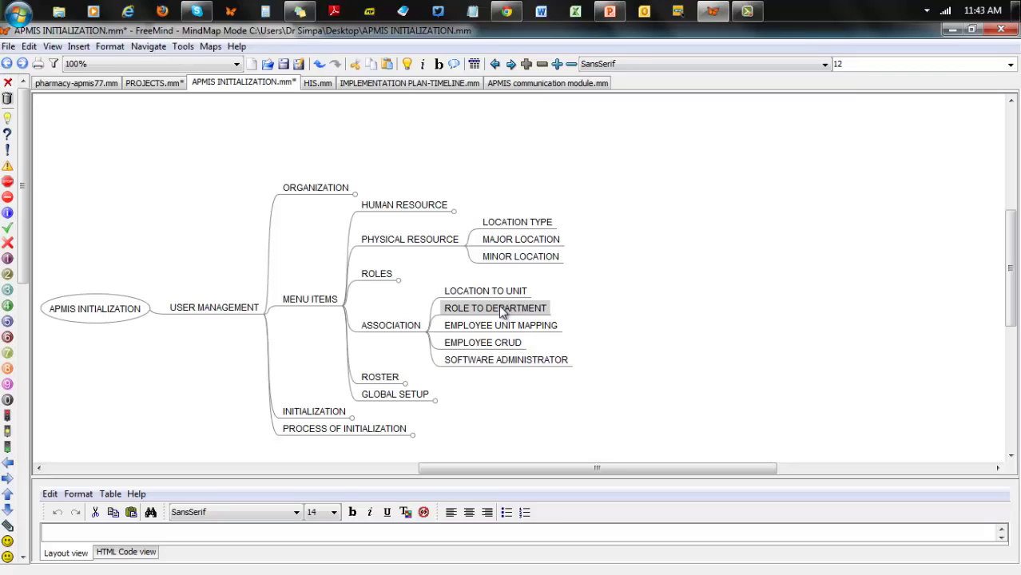
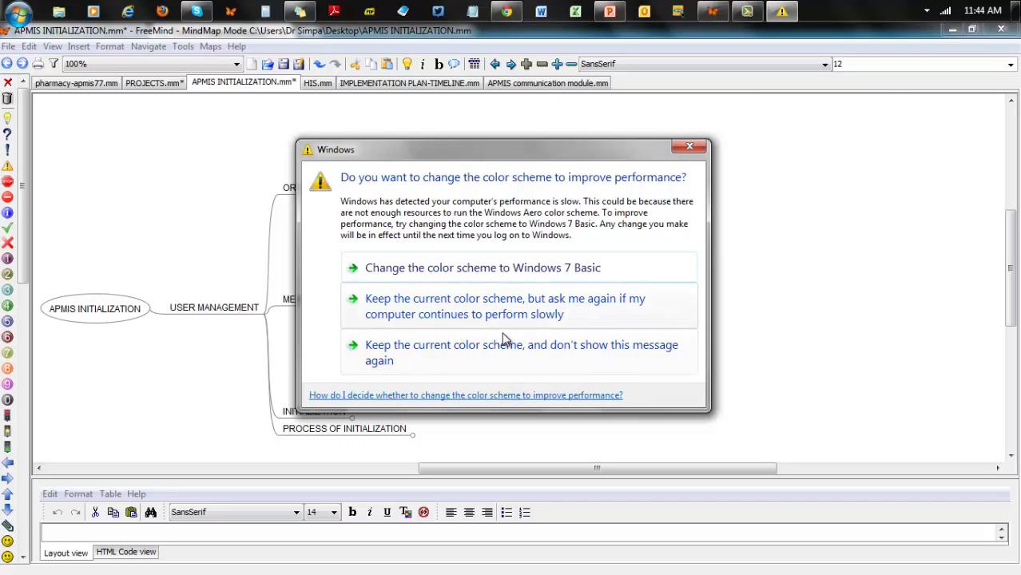
Keep the current colour scheme with no further warnings, then bring up the APMIS Job Roles page in Chrome
click(471, 359)
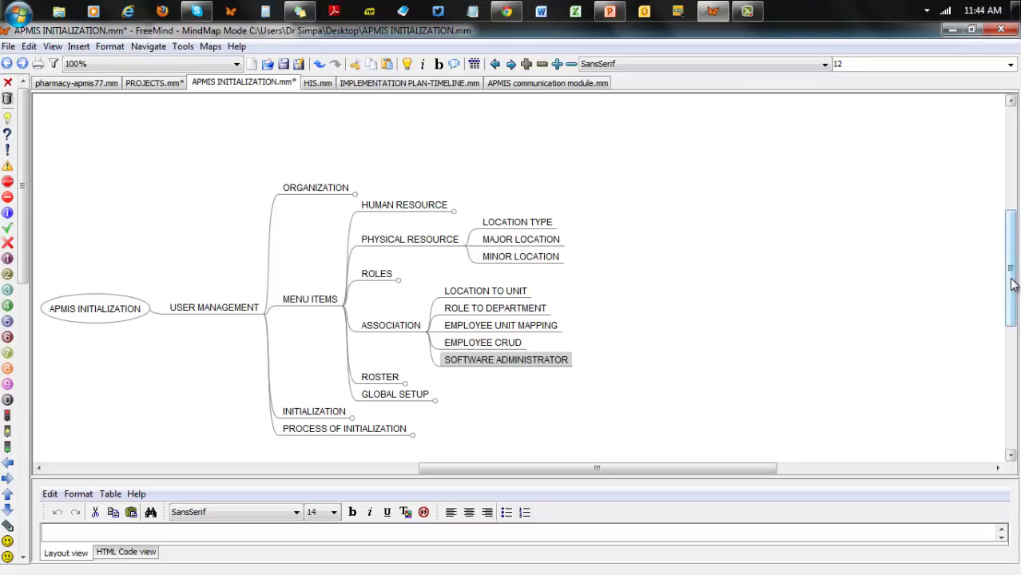
drag(1013, 284, 1013, 300)
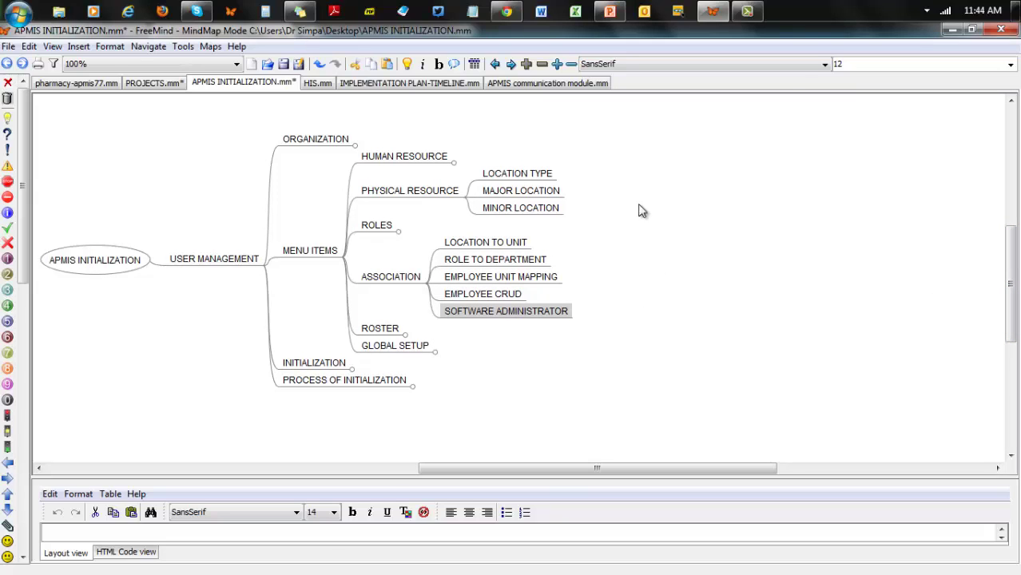
click(506, 12)
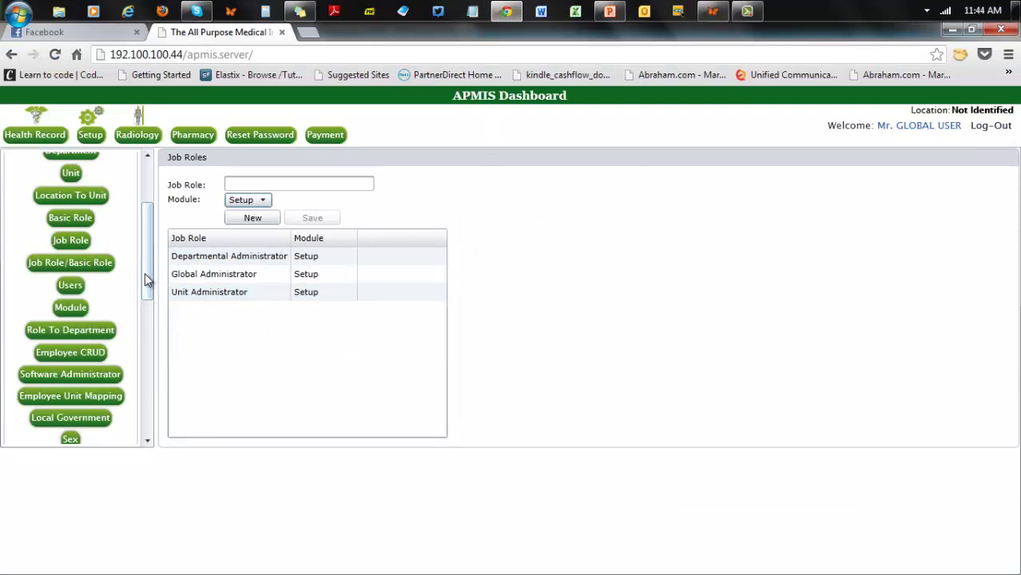
Look over the Employee Unit Mapping and Employee CRUD pages, then open the Location To Unit form
drag(146, 279, 144, 308)
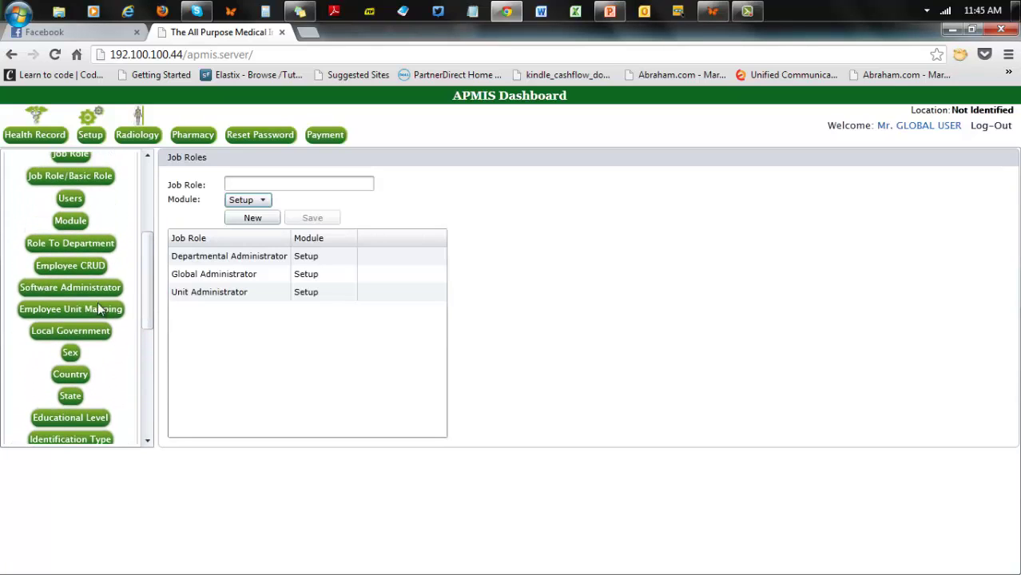
click(63, 311)
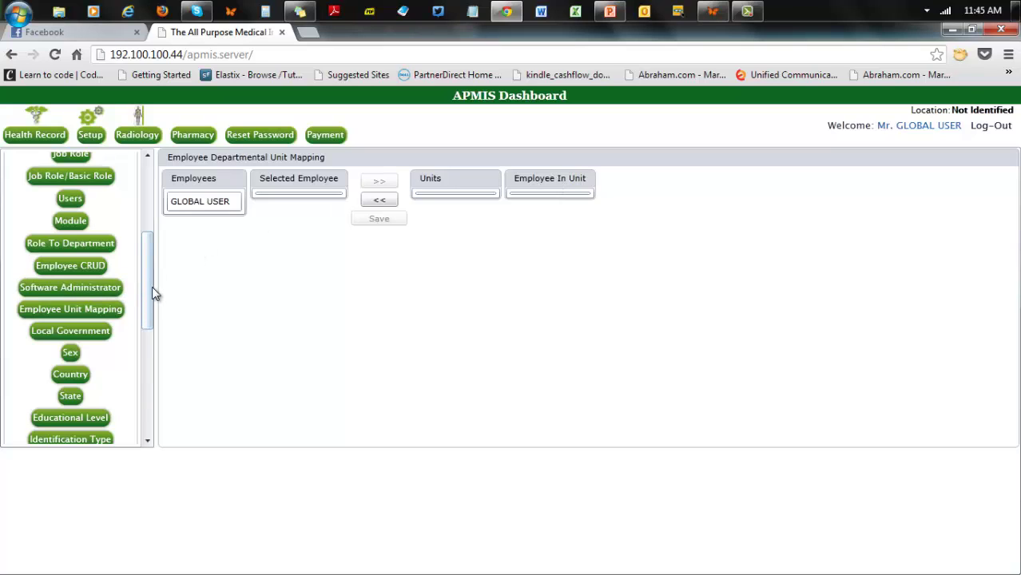
click(57, 269)
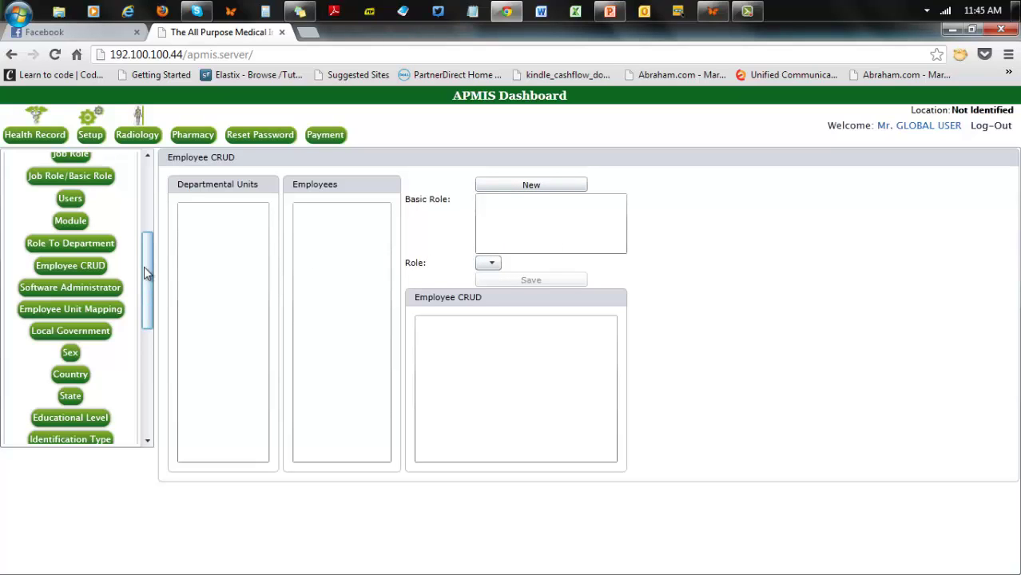
drag(145, 273, 147, 207)
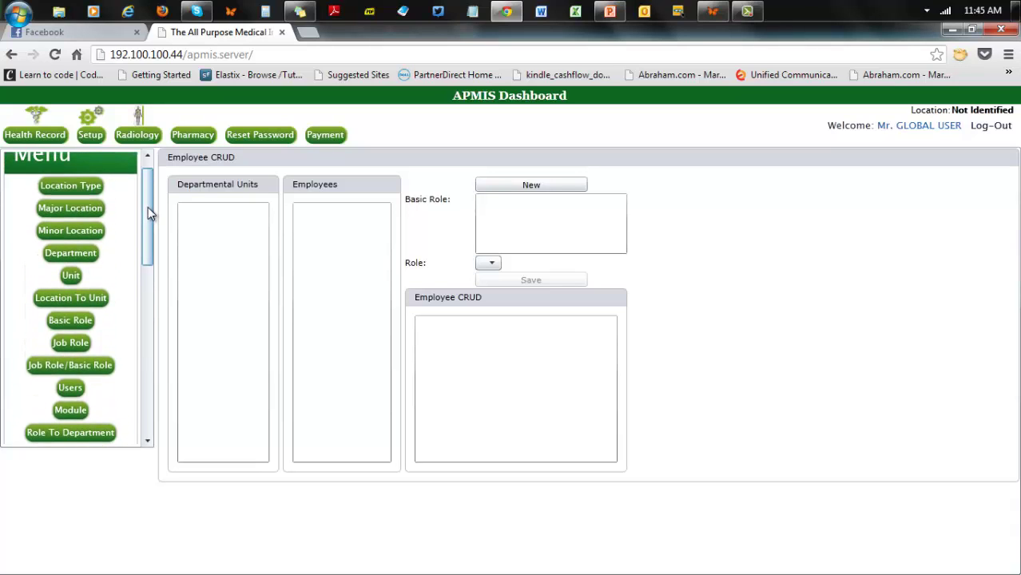
click(70, 294)
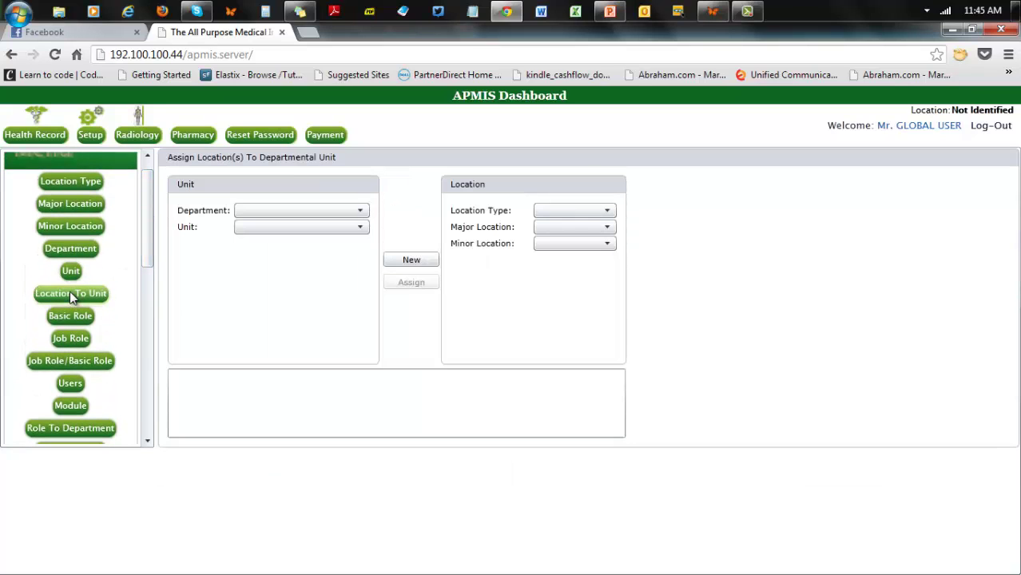
Choose department MEDICAL RECORDS and unit REGISTRATION, after first checking ACCIDENT & EMERGENCY's units
click(303, 210)
click(271, 225)
click(270, 229)
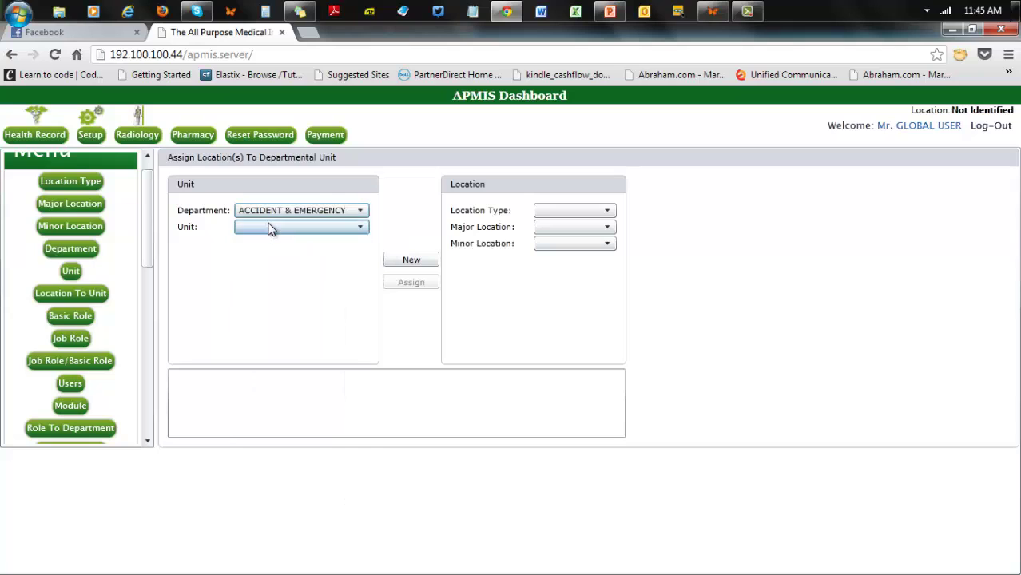
click(300, 212)
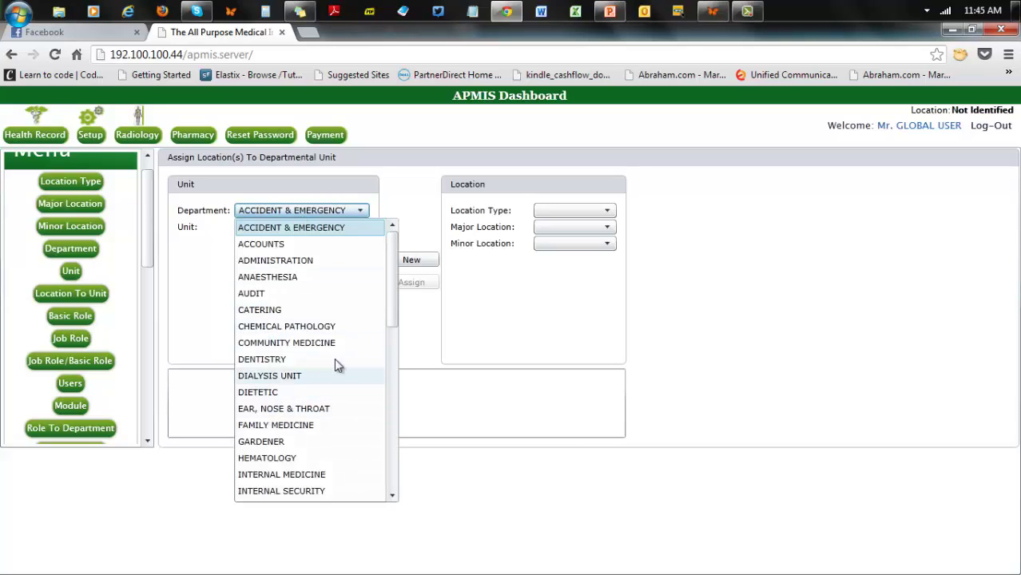
drag(389, 296, 389, 377)
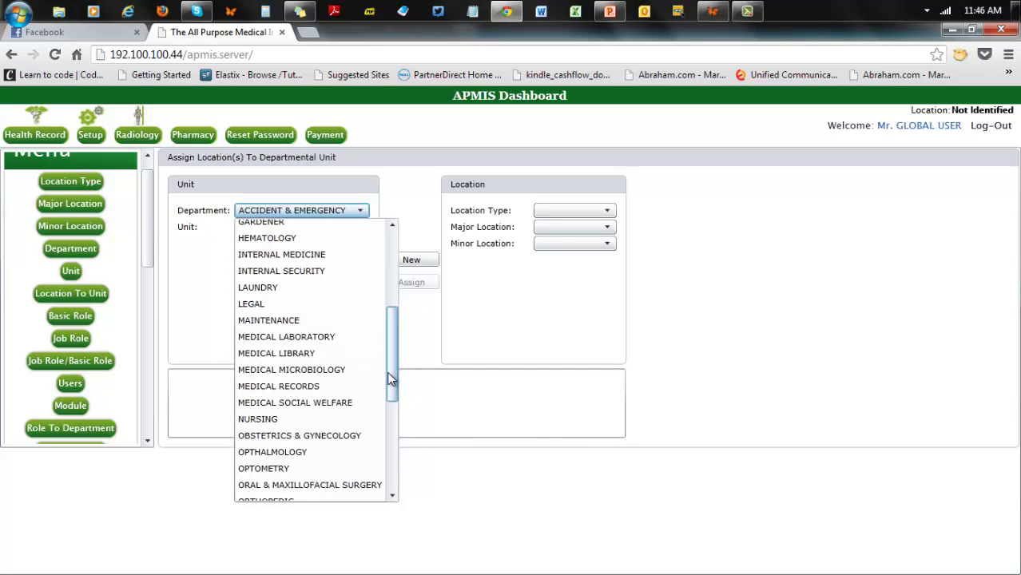
click(302, 386)
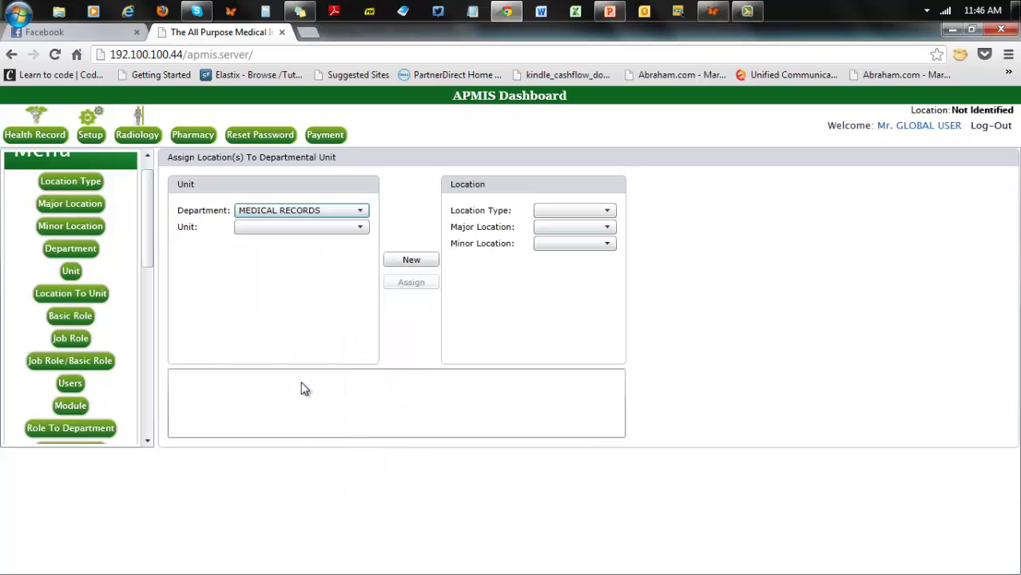
click(309, 226)
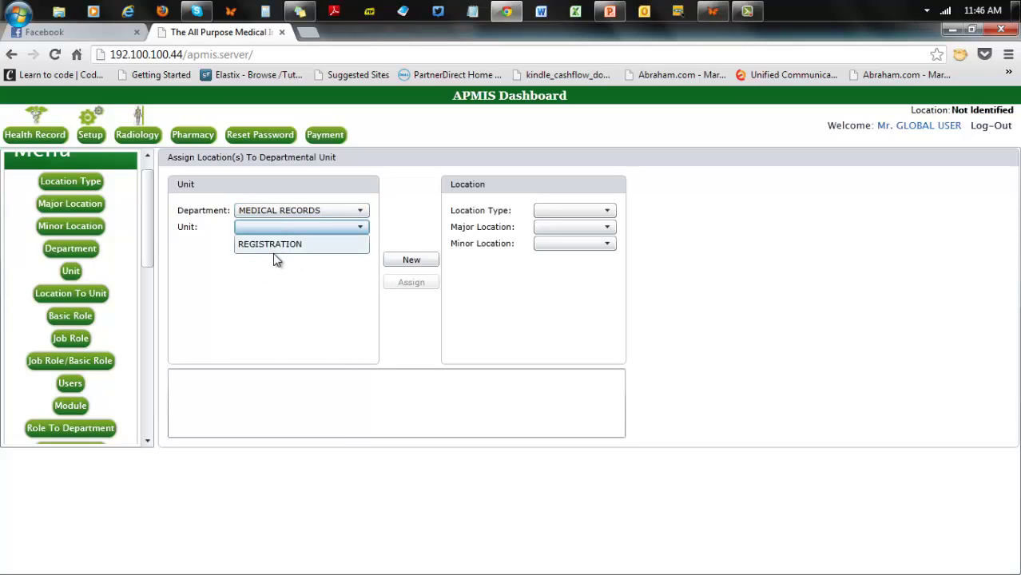
click(294, 242)
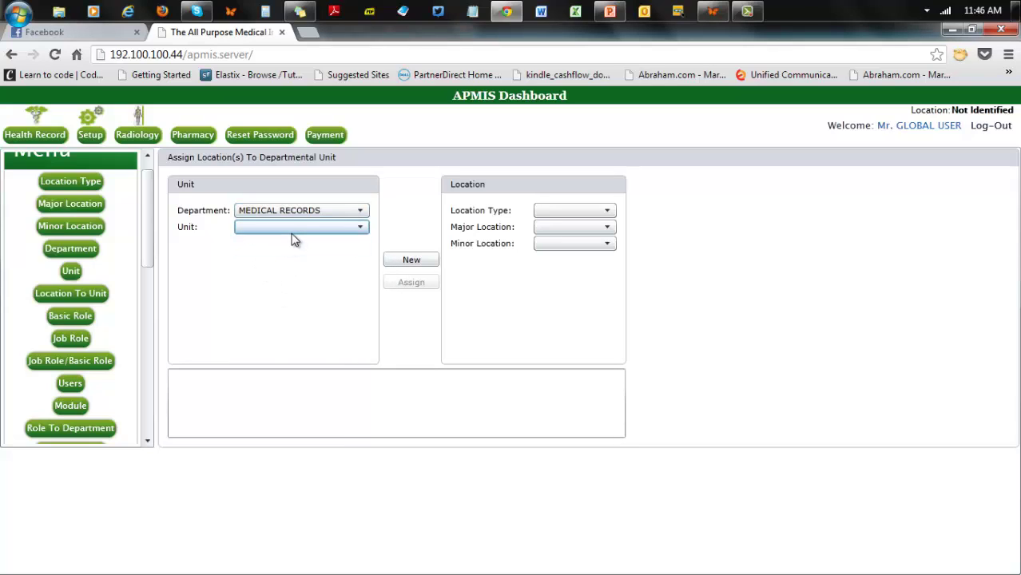
click(294, 228)
click(284, 243)
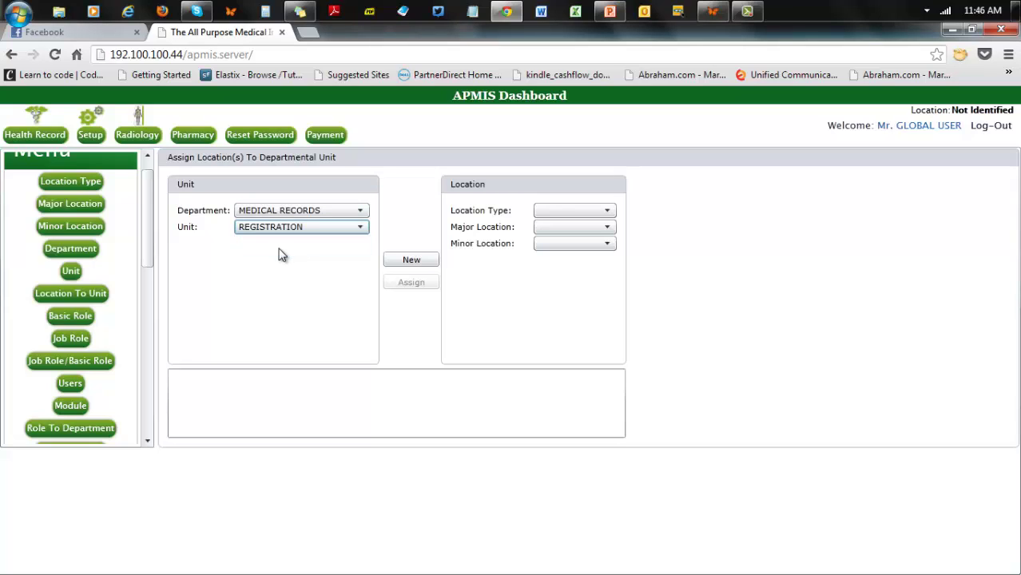
Set location type Non-Clinical and major location Records, leave Minor Location blank, and return to FreeMind
click(574, 210)
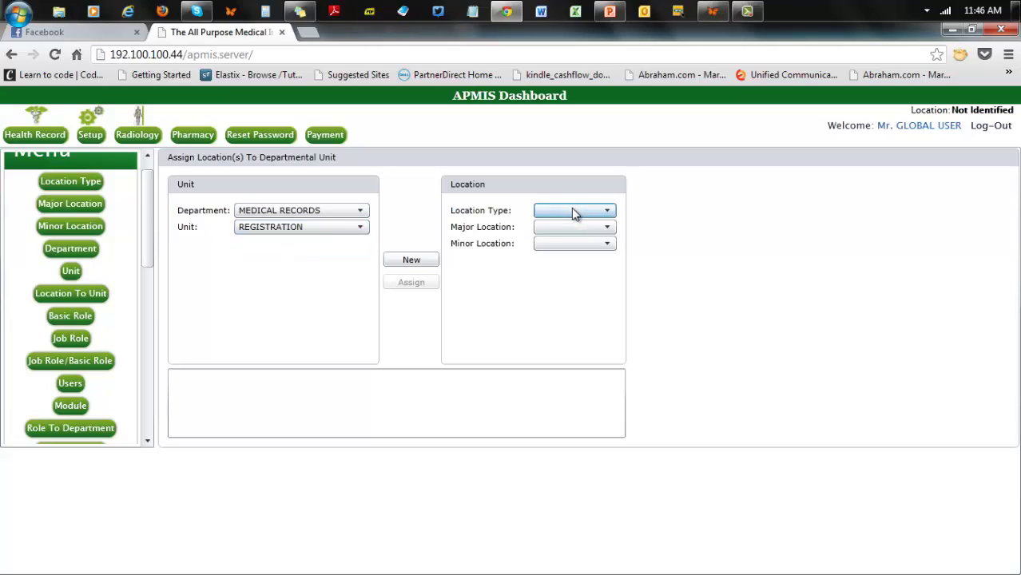
click(571, 209)
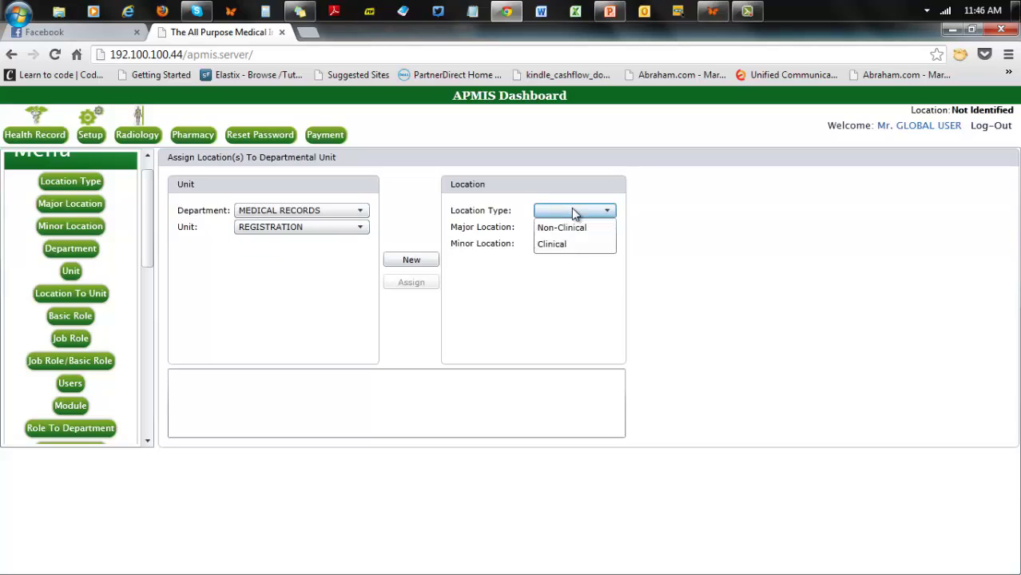
click(556, 229)
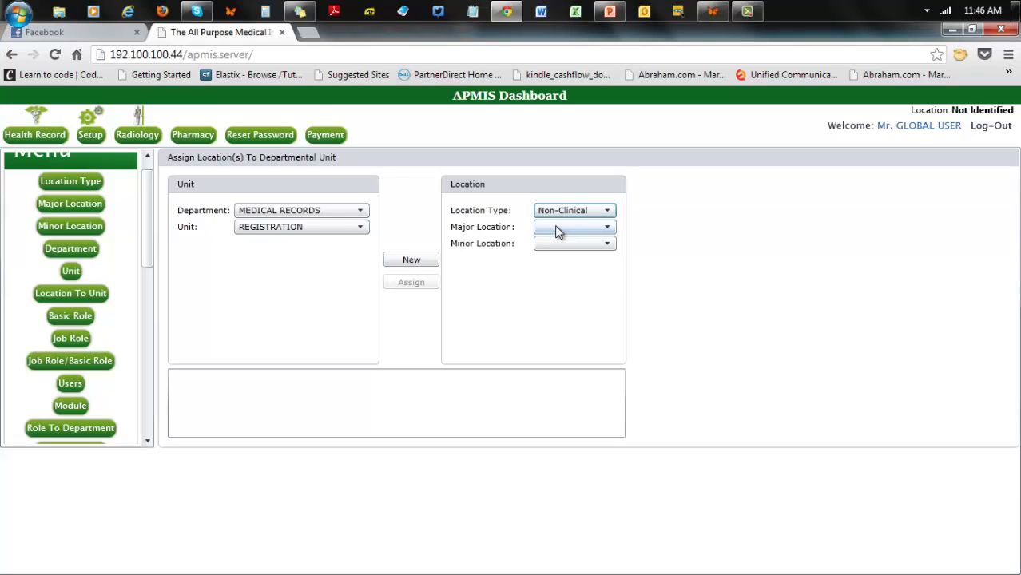
click(554, 226)
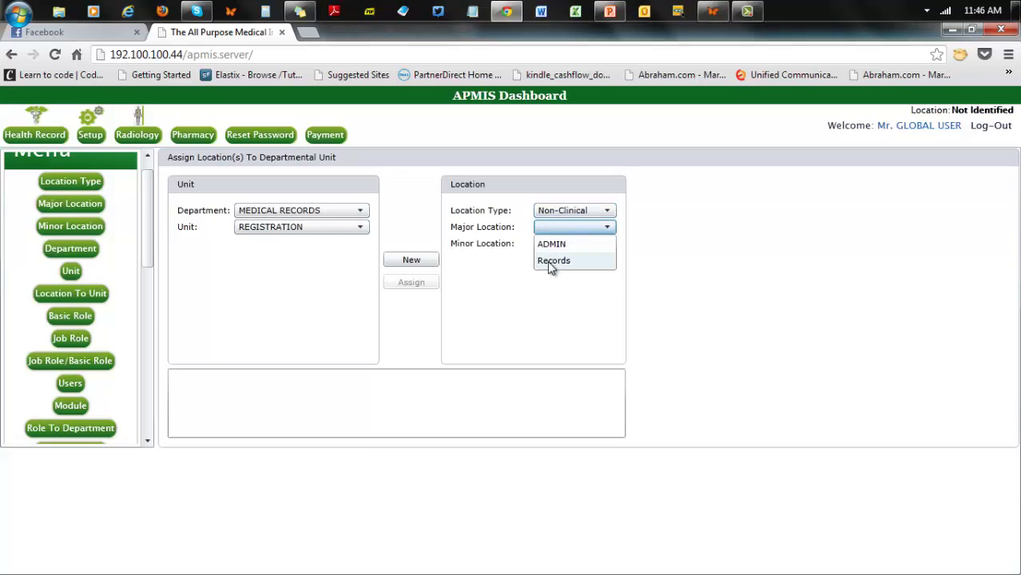
click(551, 261)
click(562, 243)
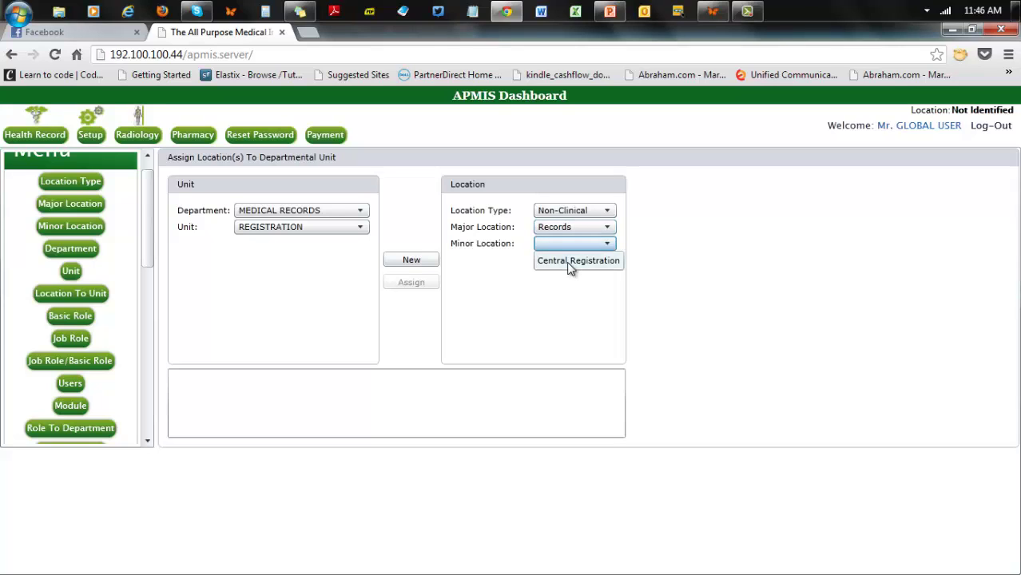
click(521, 329)
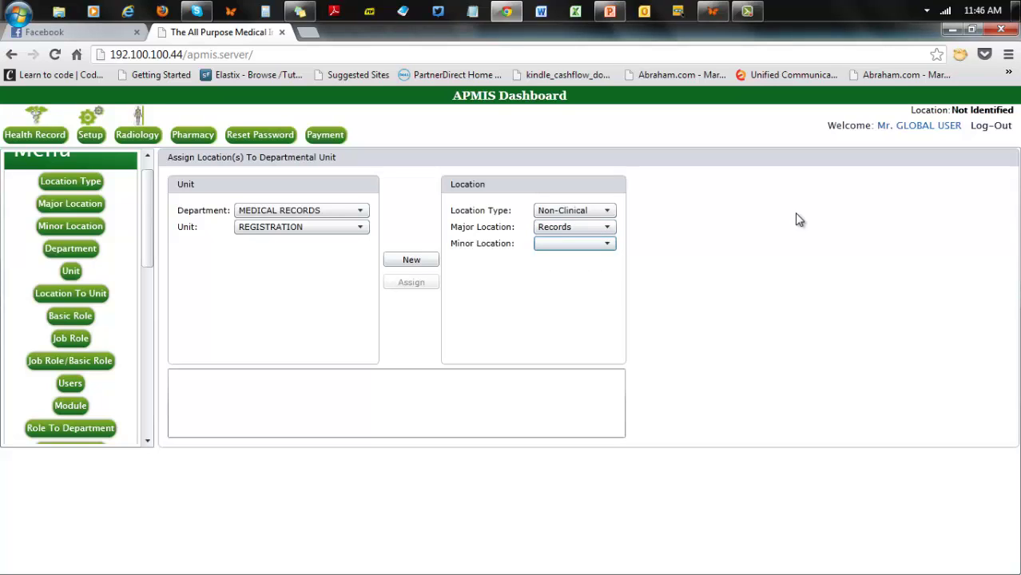
click(712, 12)
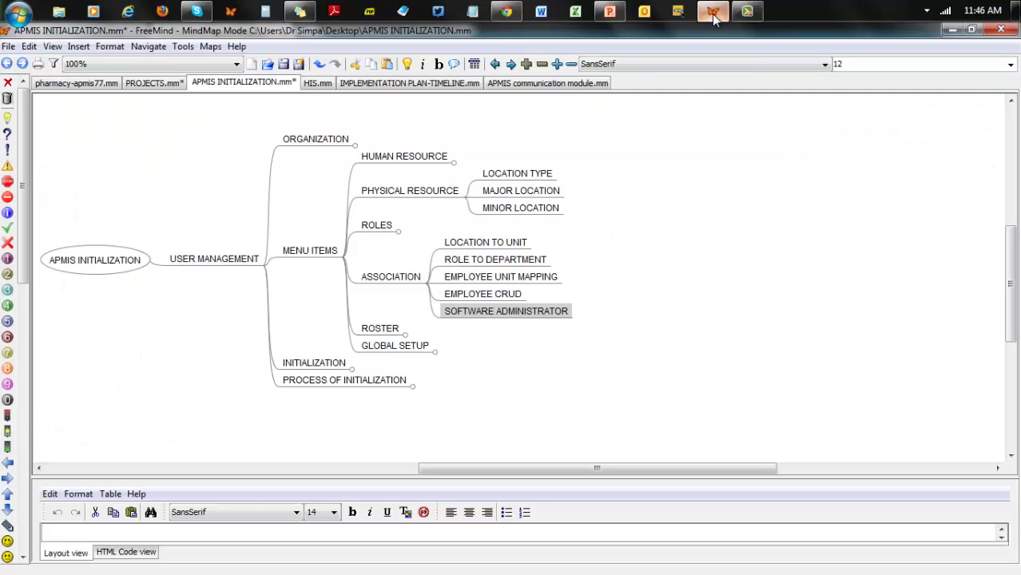
Unfold ROSTER, add a DEPARTMENT LEVEL node under SHIFT SETUP, and go back to Chrome
click(381, 329)
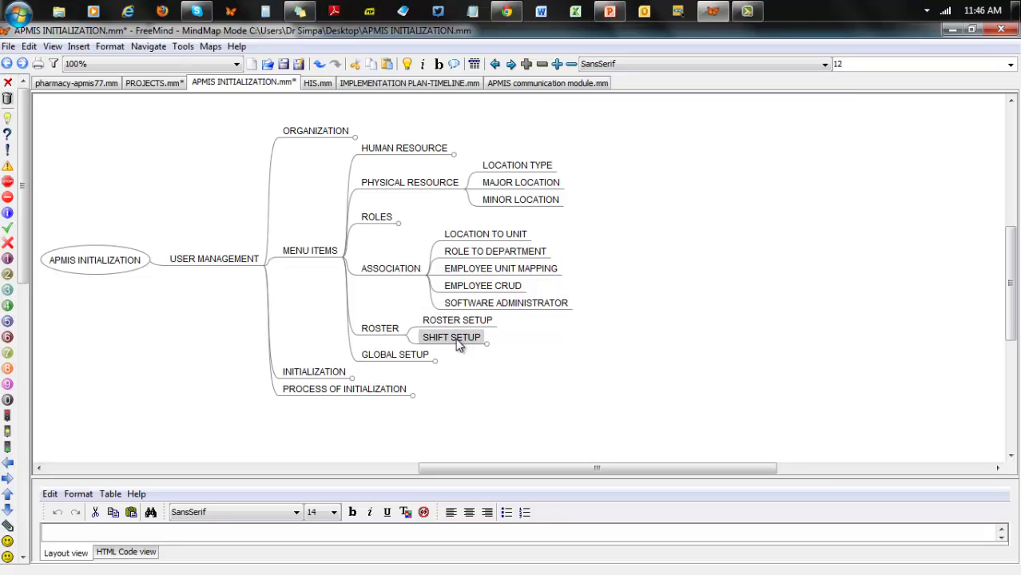
text(DEPARTMENT LEVEL)
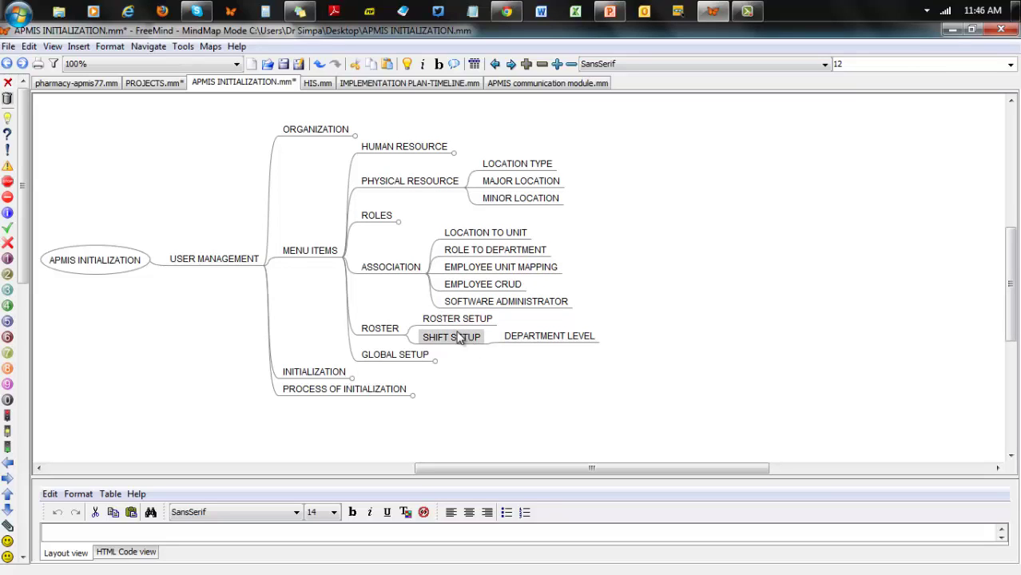
click(506, 10)
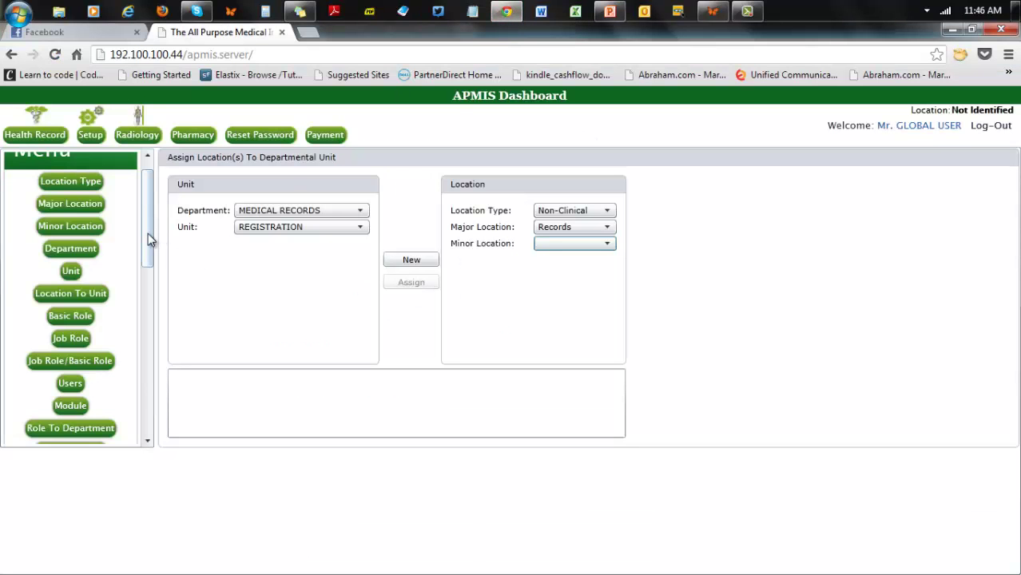
Look over the APMIS Shift Setup and Roster Setup pages, then return to FreeMind
drag(148, 233, 148, 423)
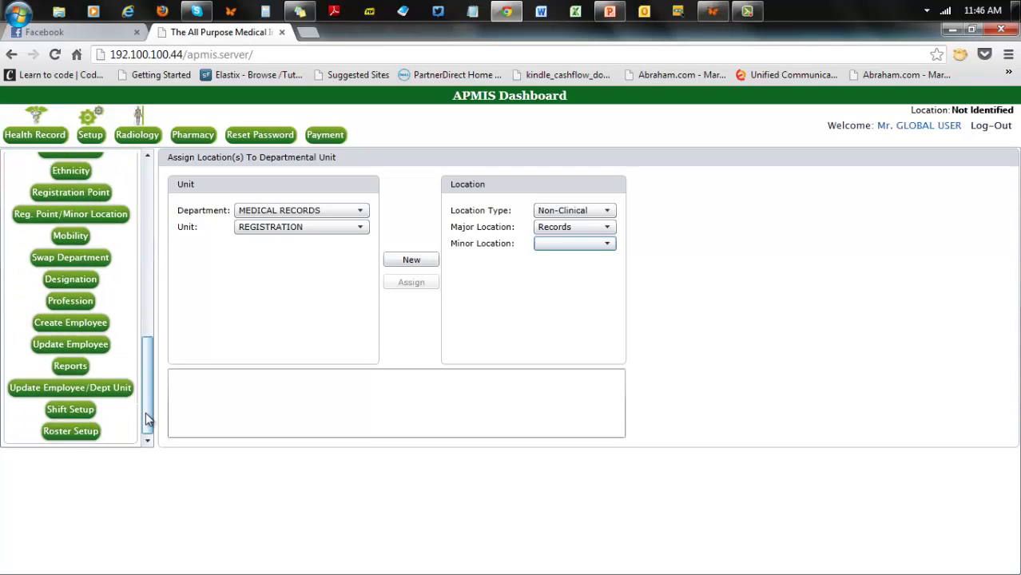
click(79, 412)
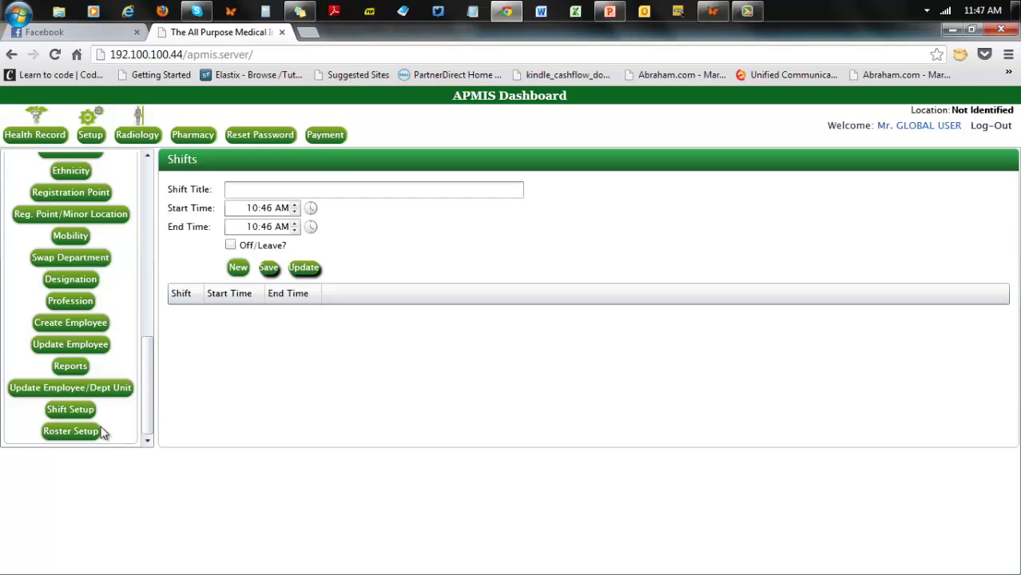
click(70, 432)
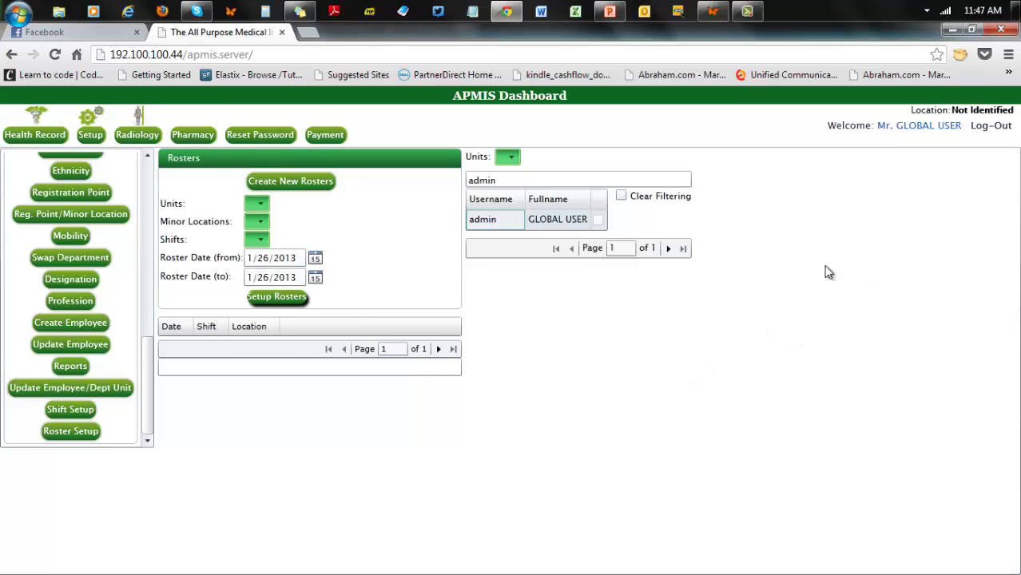
click(712, 12)
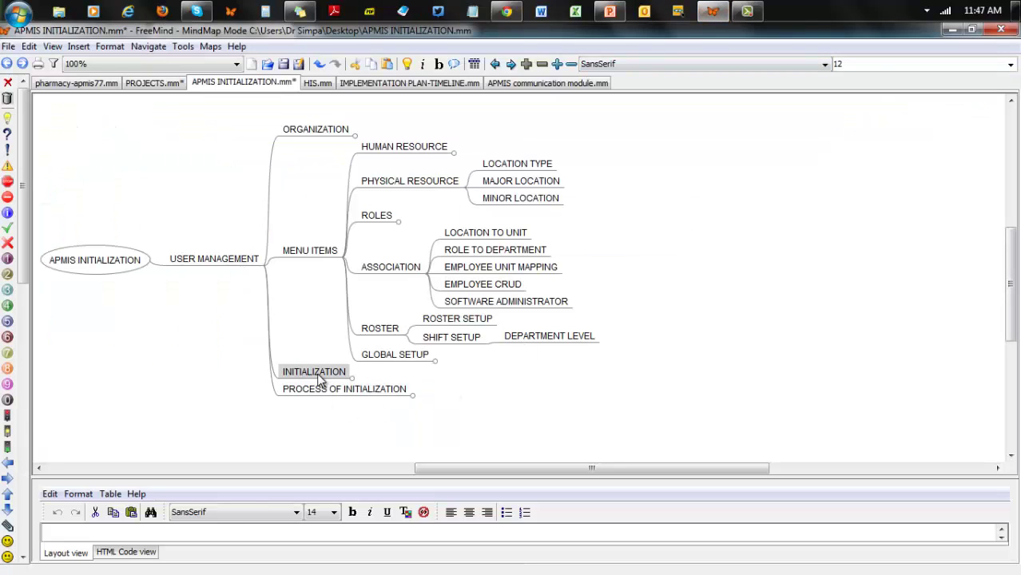
Unfold GLOBAL SETUP and select its COUNTRY, LOCAL GOVT, SEX and STATE items
click(410, 356)
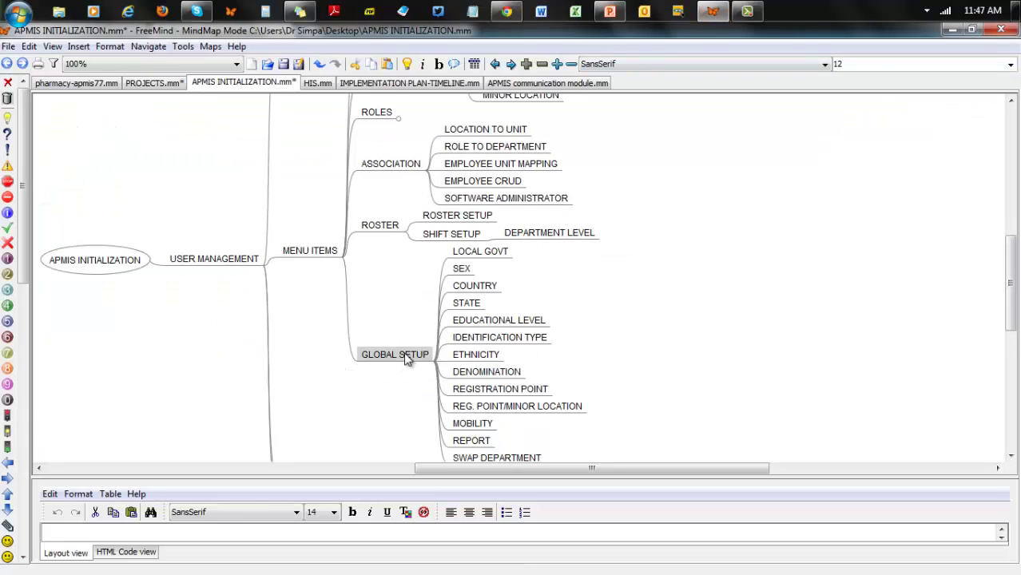
click(483, 289)
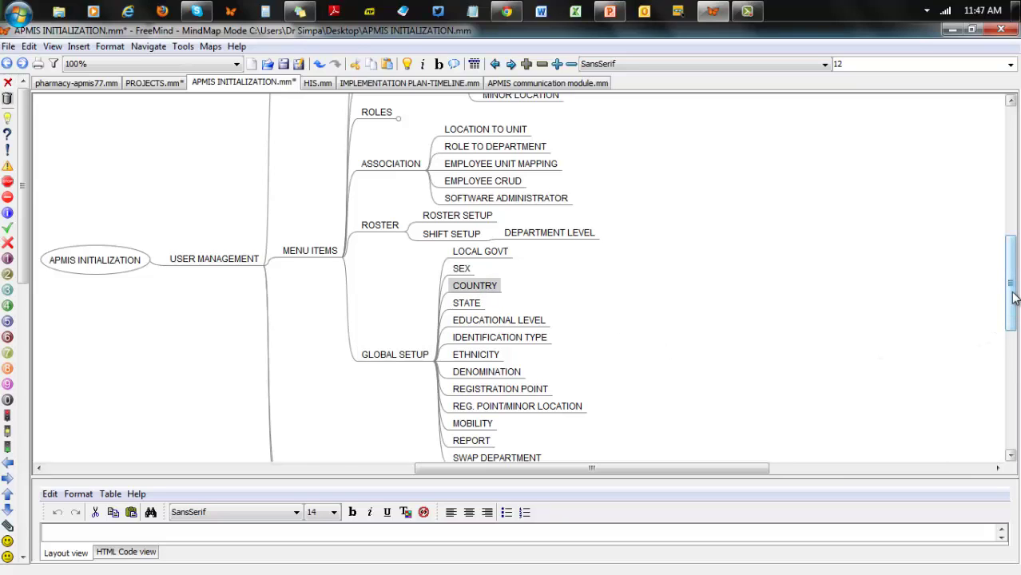
drag(1013, 298, 1009, 319)
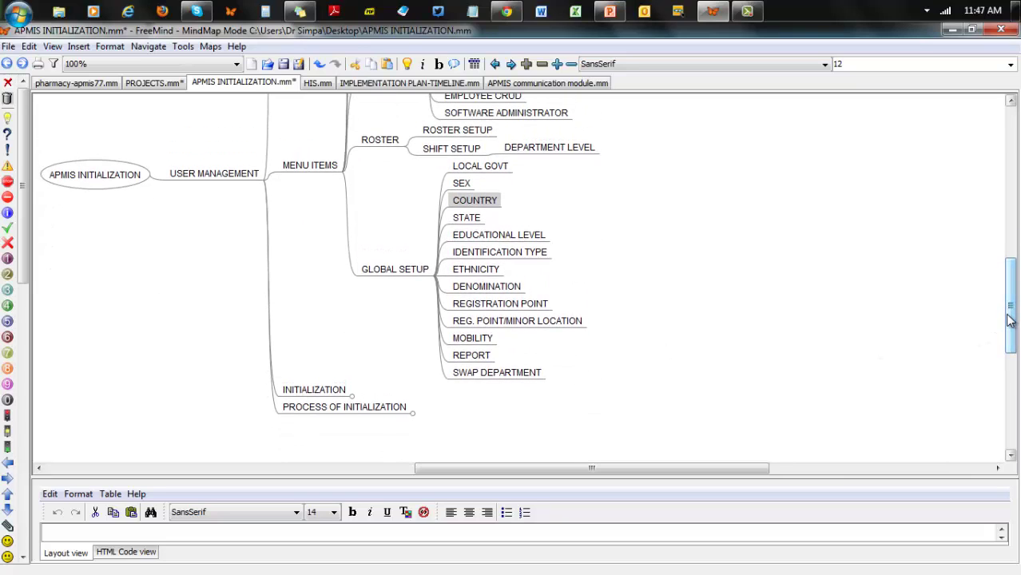
click(489, 171)
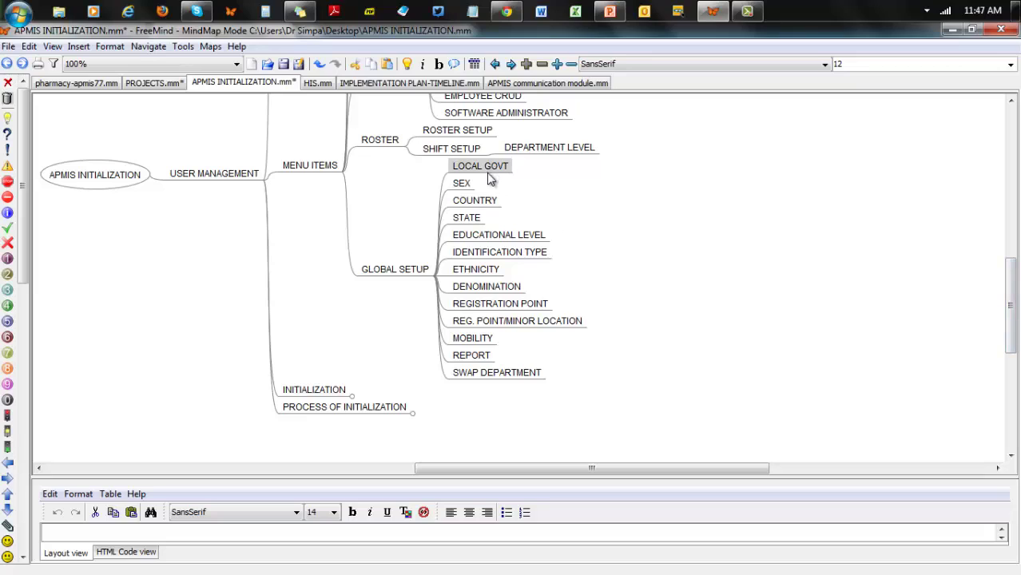
click(461, 183)
click(480, 203)
click(470, 217)
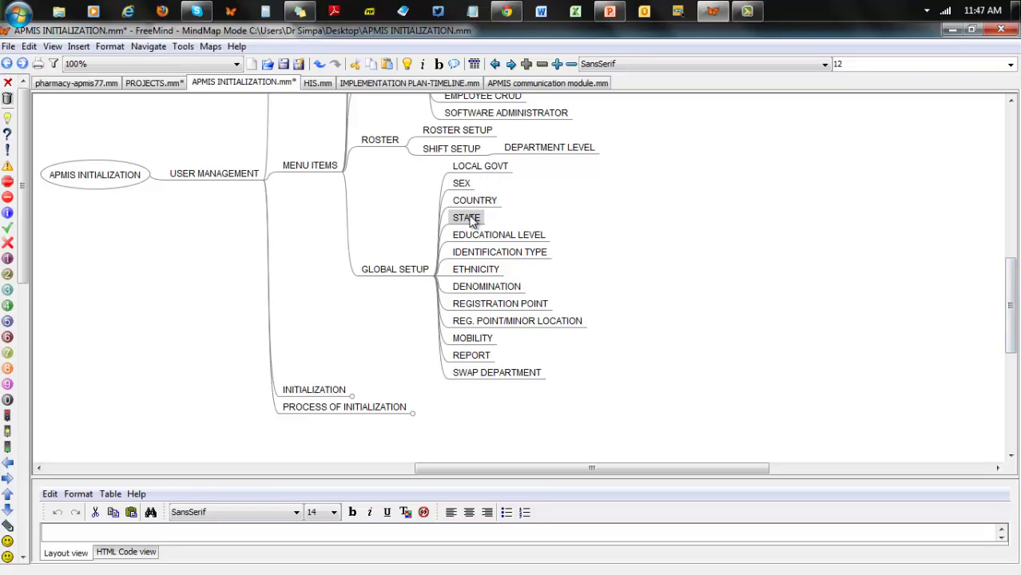
Step through EDUCATIONAL LEVEL, IDENTIFICATION TYPE, ETHNICITY, DENOMINATION and REGISTRATION POINT items
click(500, 235)
click(499, 251)
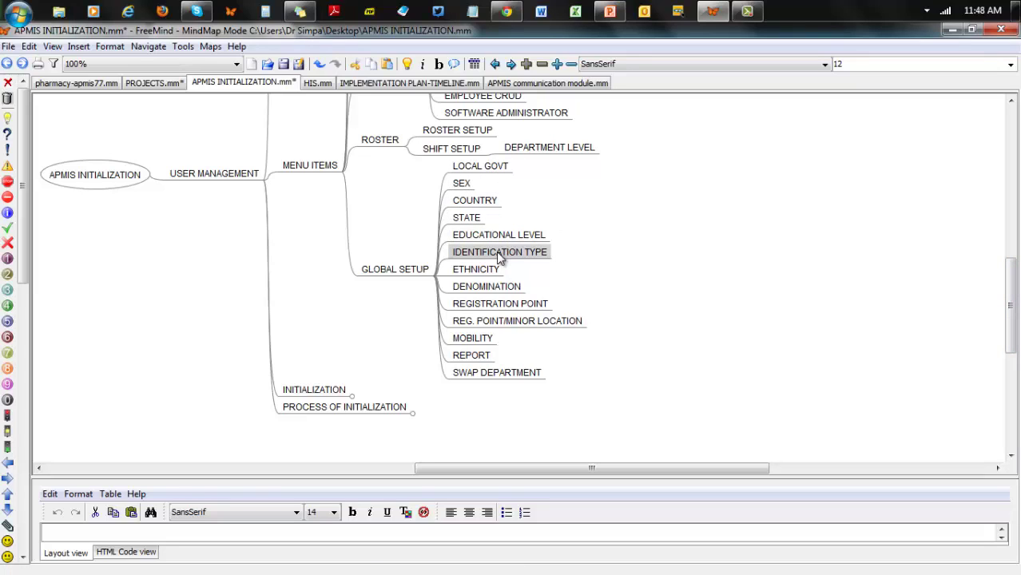
click(472, 272)
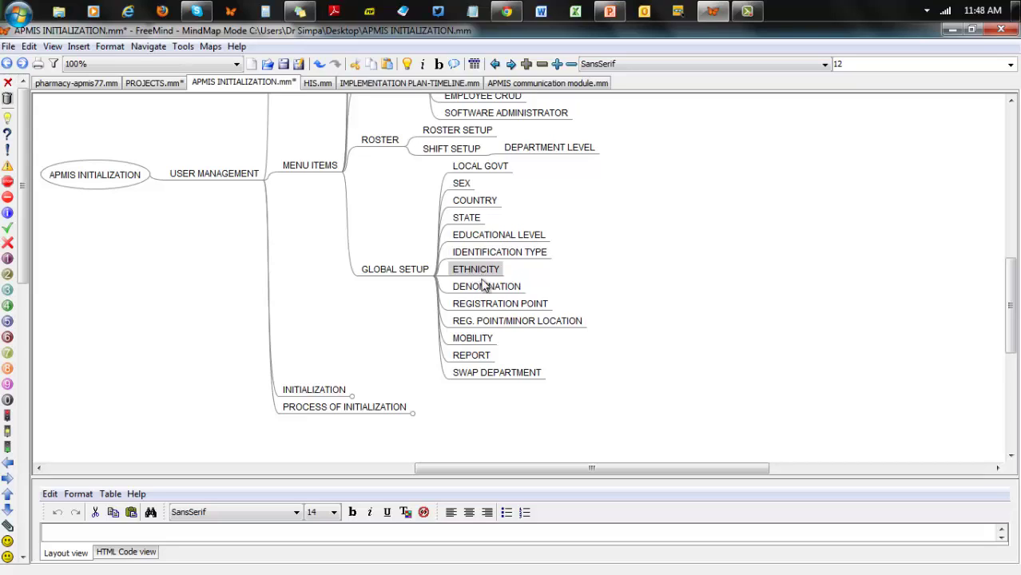
click(477, 291)
click(484, 308)
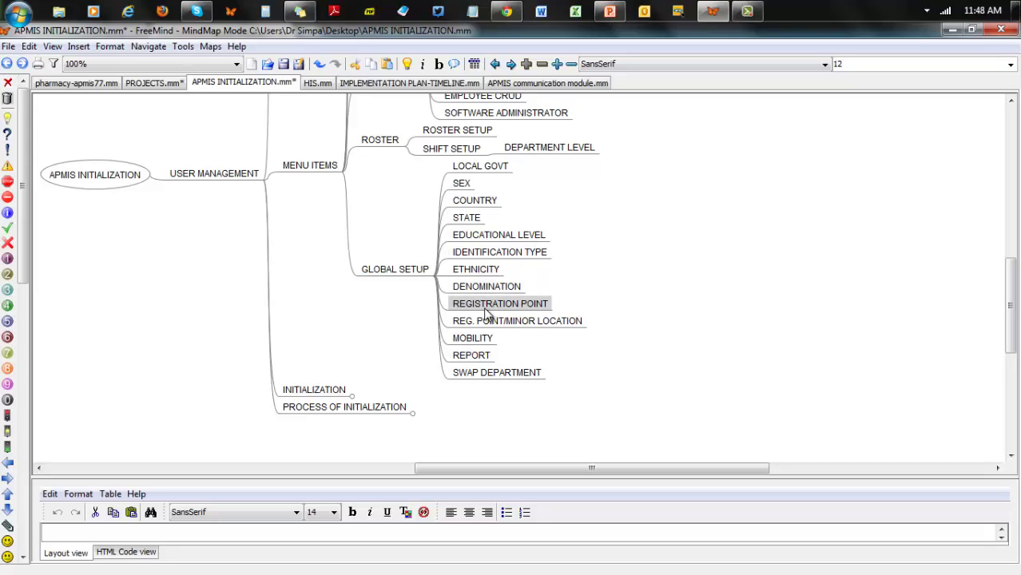
click(484, 320)
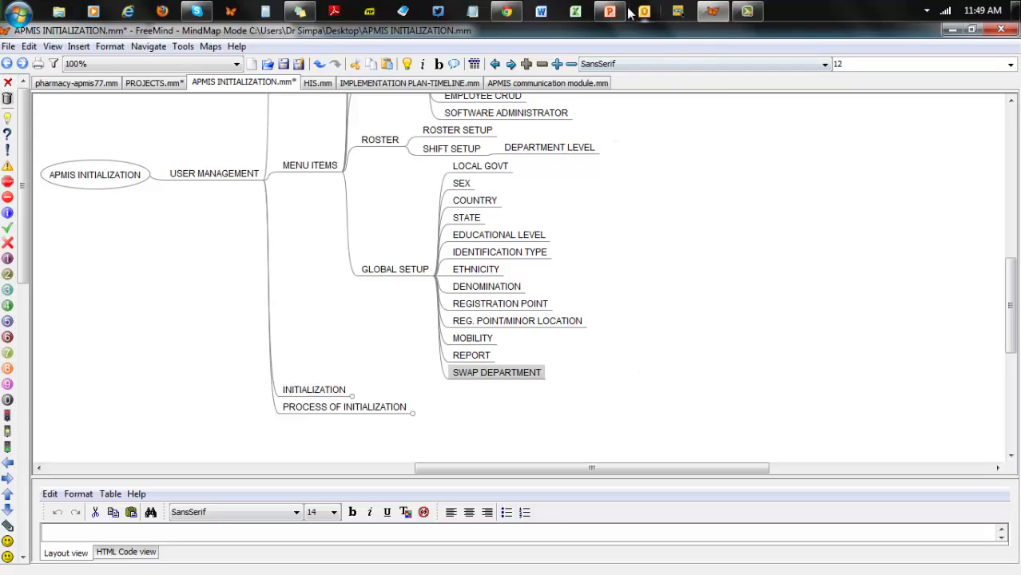
Bring the APMIS Dashboard forward in Chrome and scroll its setup menu
click(507, 12)
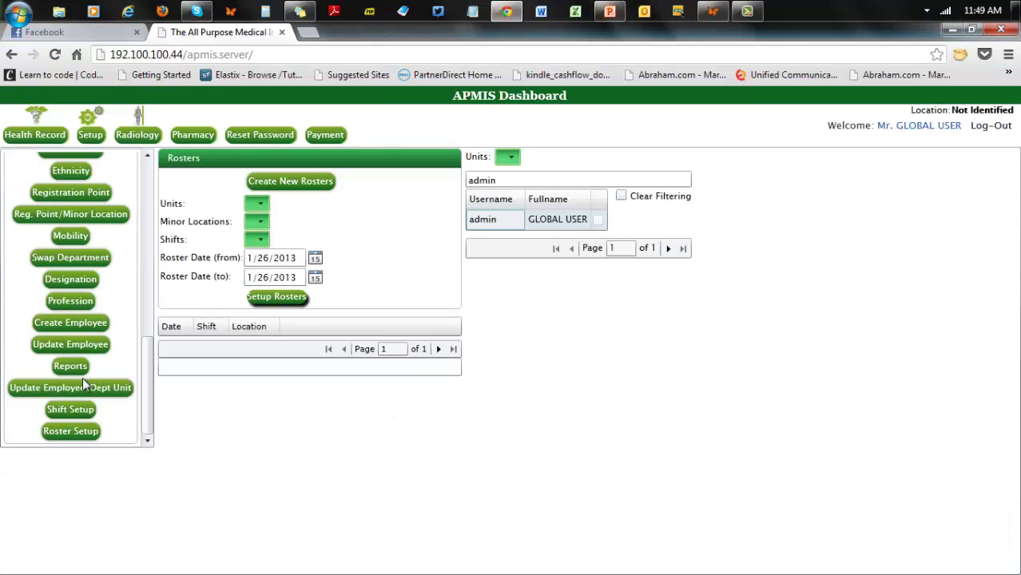
scroll(147, 389, up, 1)
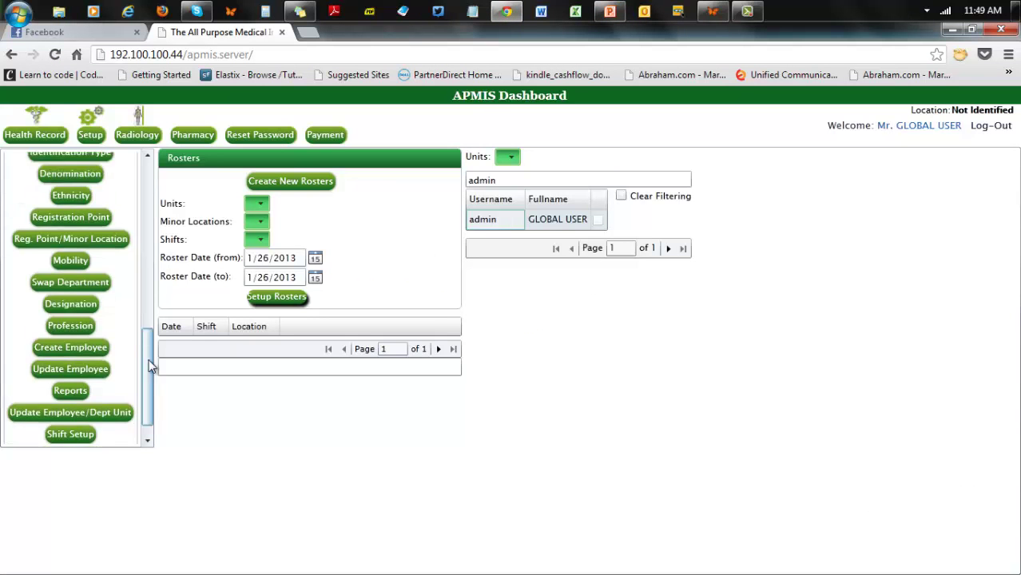
drag(151, 366, 150, 299)
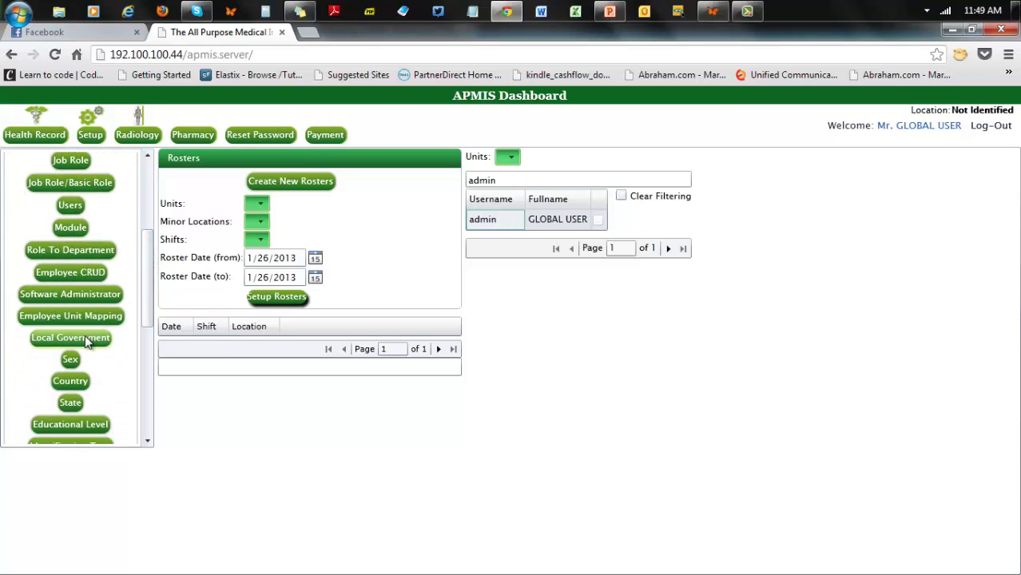
List the Local Government areas for Nigeria's Ogun state, then open the State setup page
click(84, 339)
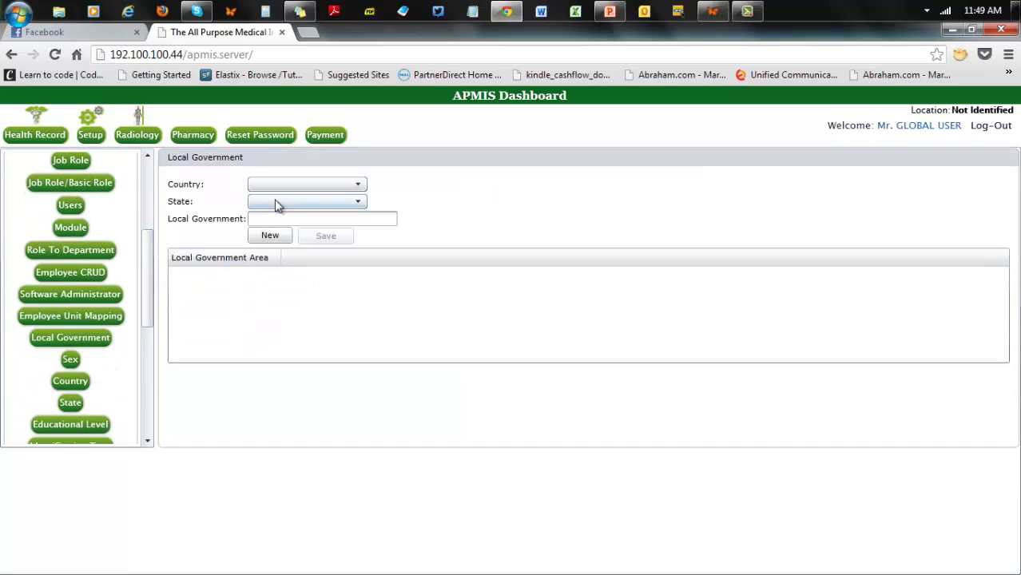
click(306, 187)
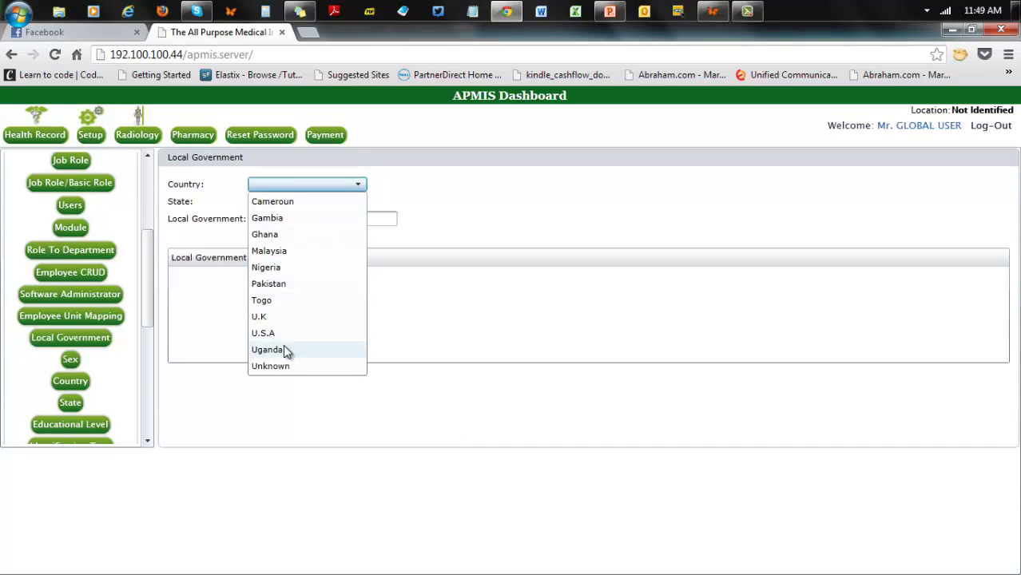
click(276, 269)
click(307, 202)
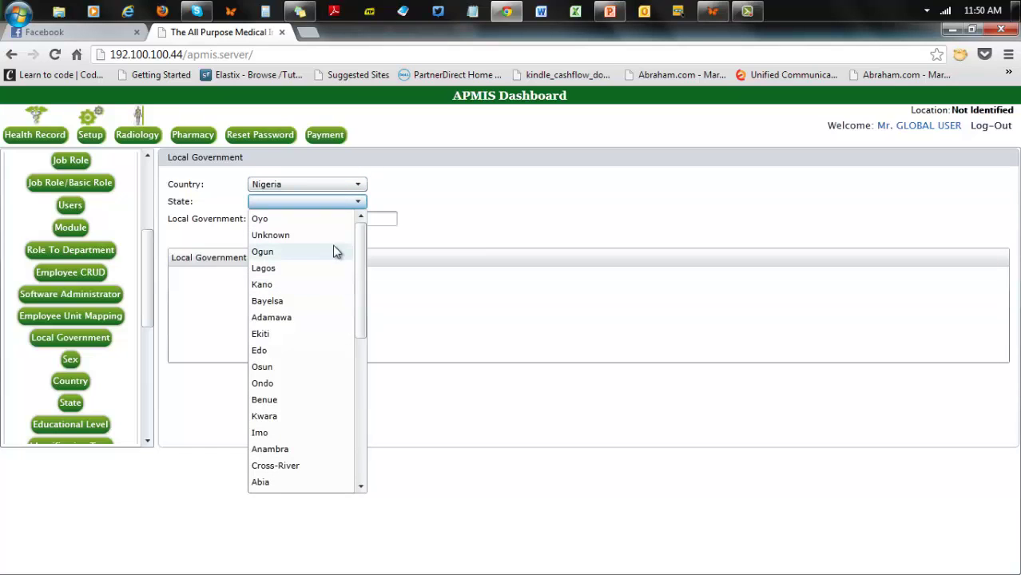
scroll(364, 376, down, 7)
scroll(349, 322, up, 2)
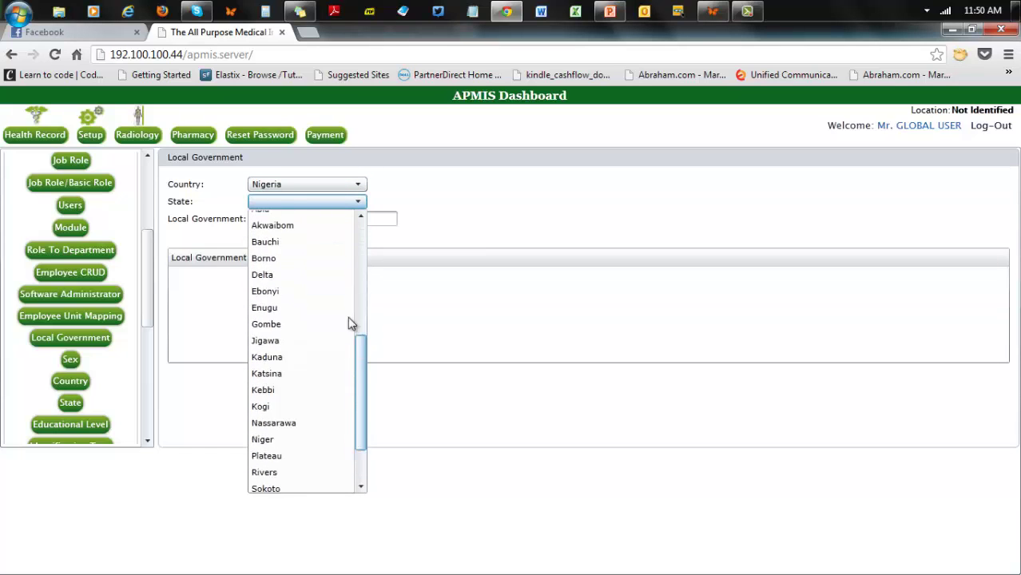
scroll(349, 322, up, 5)
click(311, 254)
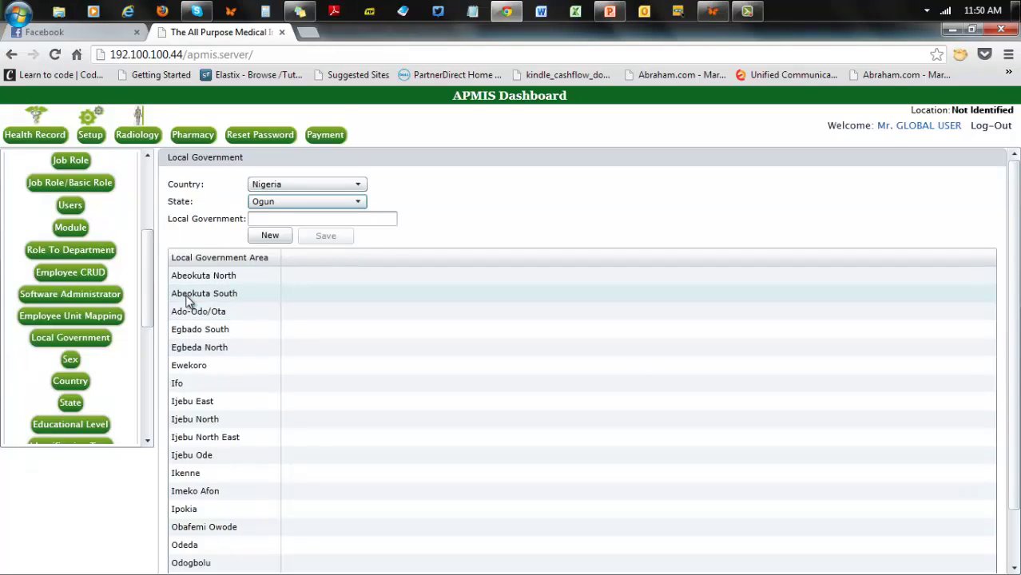
click(70, 403)
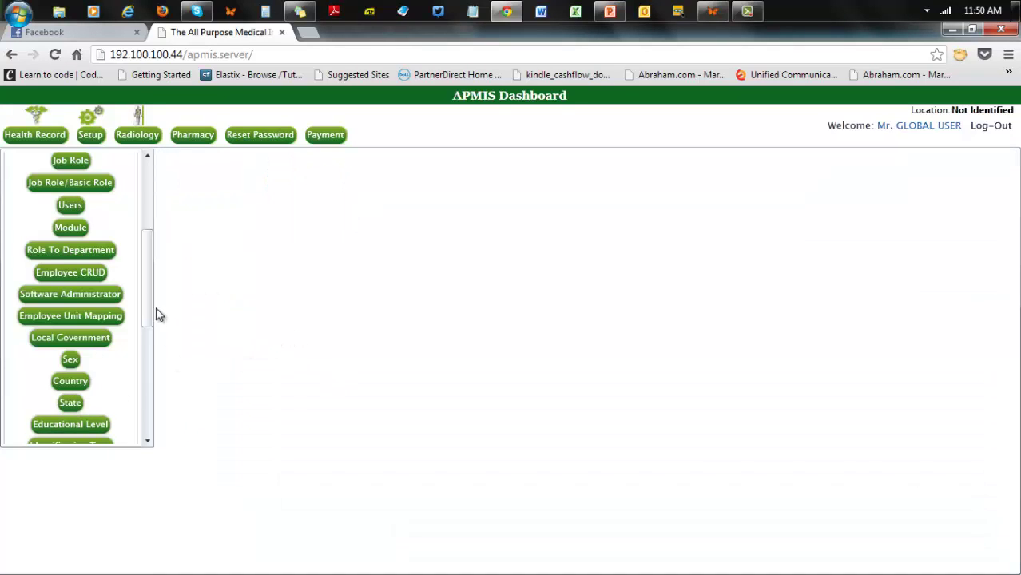
drag(146, 308, 144, 327)
click(80, 331)
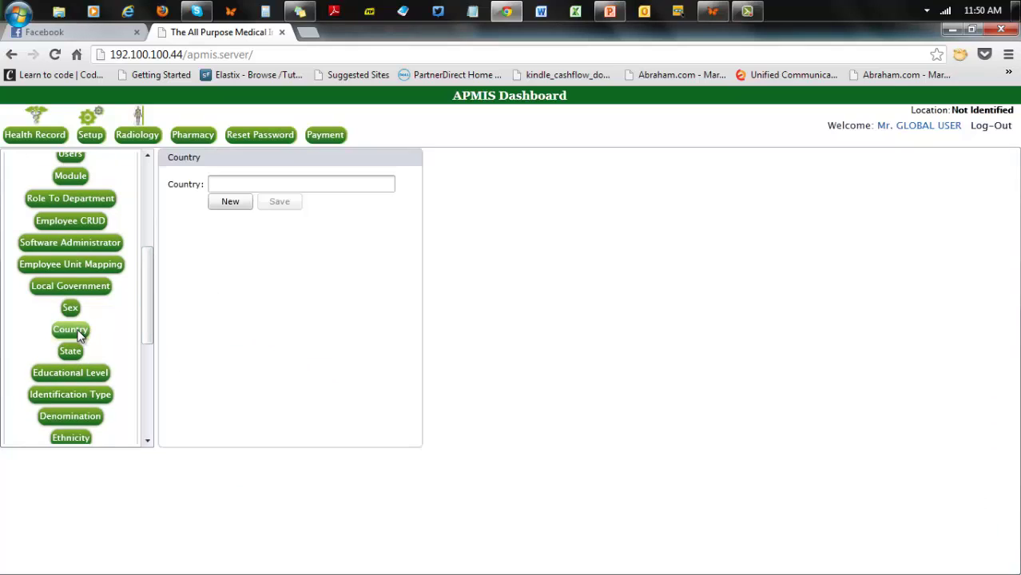
click(66, 372)
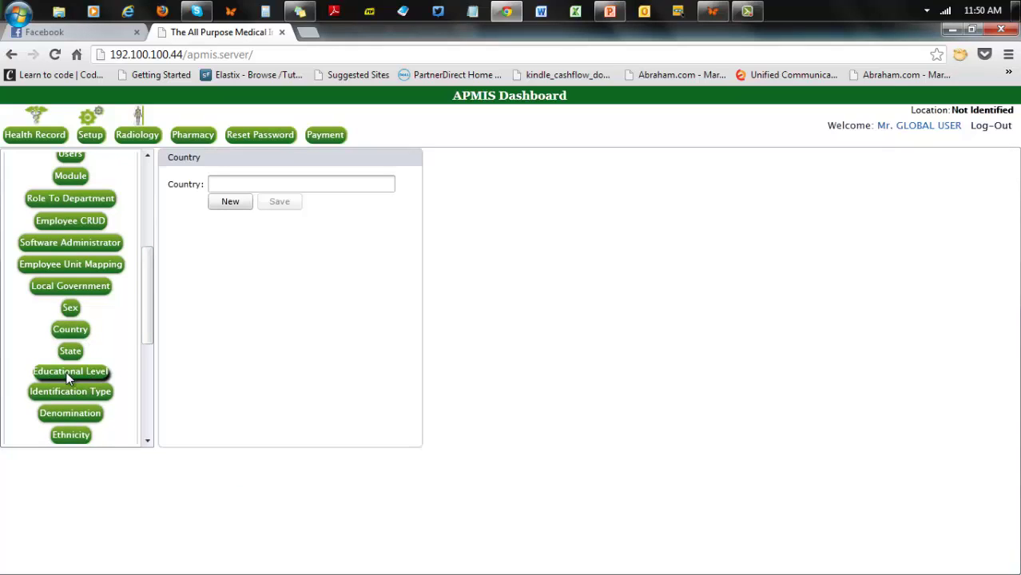
click(81, 395)
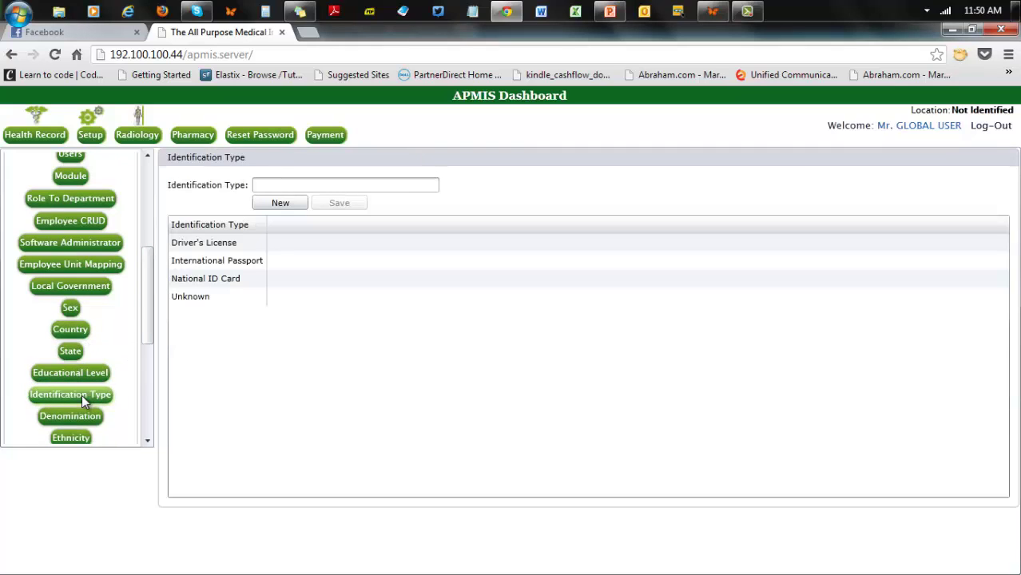
click(70, 416)
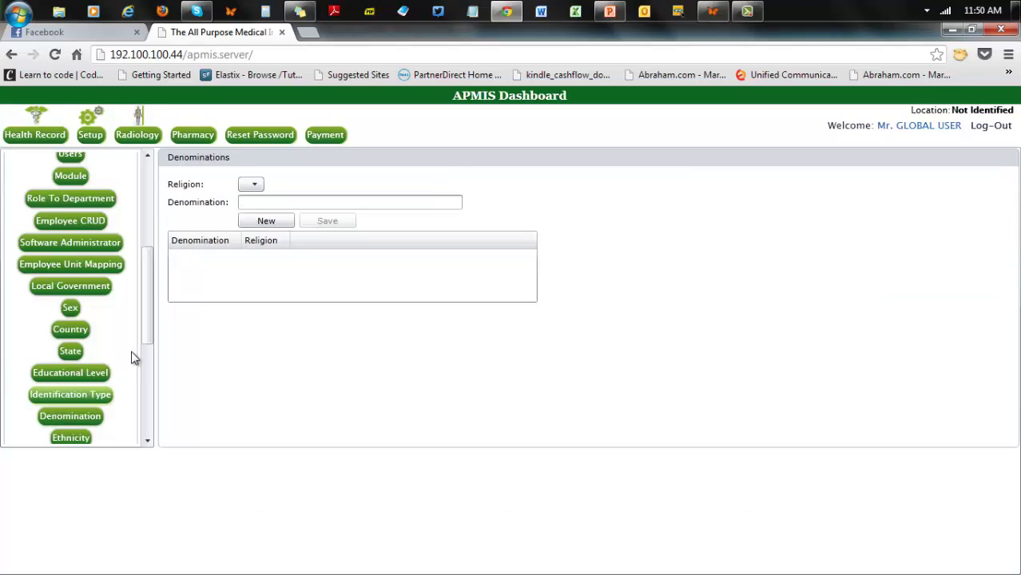
click(252, 185)
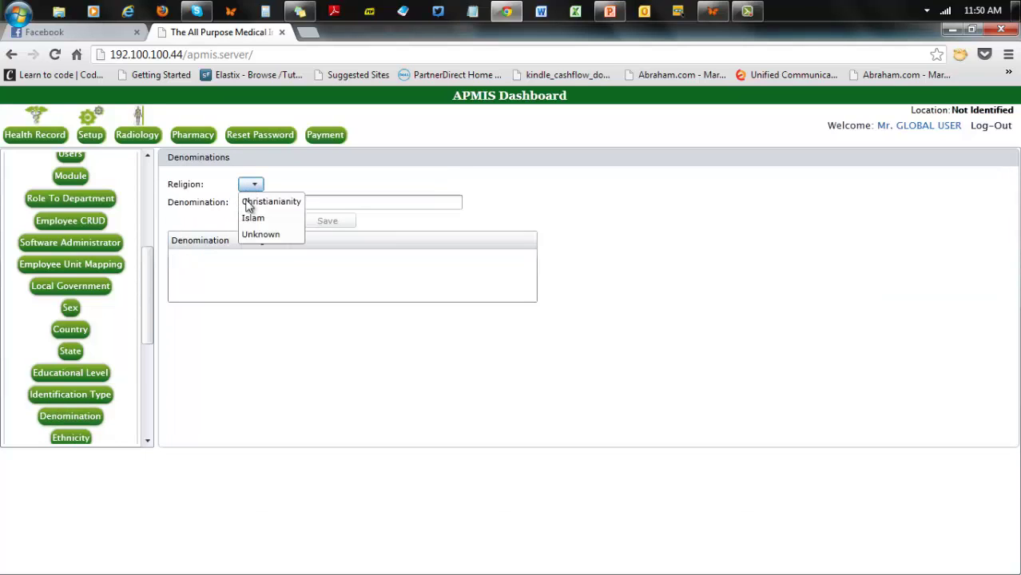
click(266, 202)
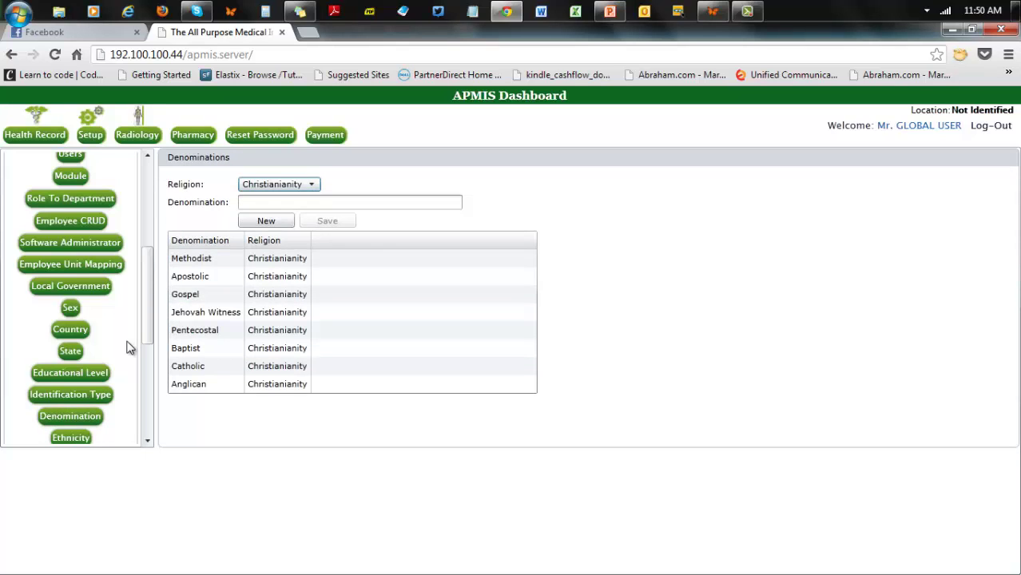
mouse_move(148, 336)
mouse_down()
mouse_move(156, 406)
mouse_move(150, 353)
mouse_up()
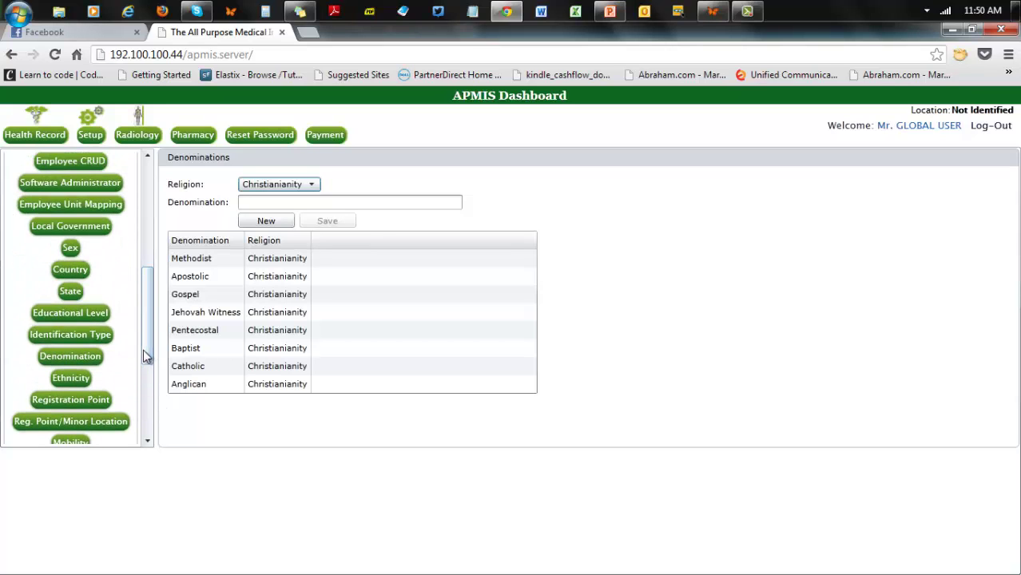
click(71, 379)
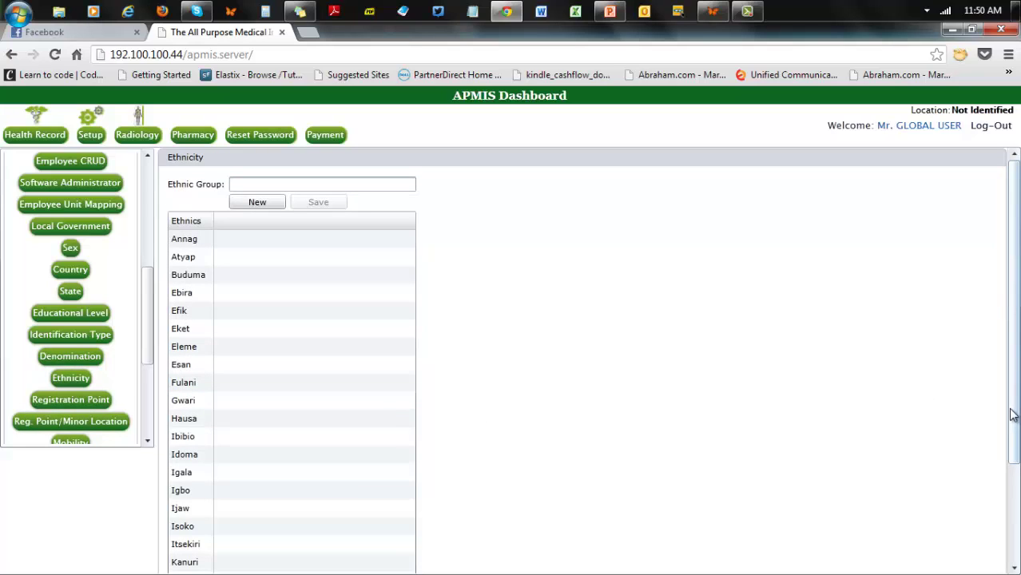
scroll(1009, 410, down, 2)
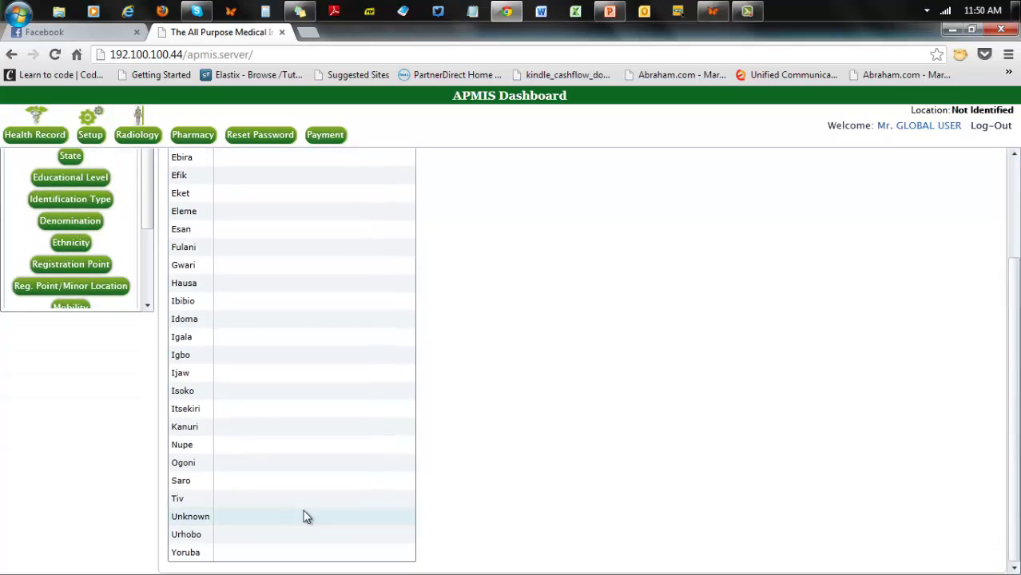
mouse_move(150, 201)
mouse_down()
mouse_move(143, 260)
mouse_move(142, 210)
mouse_up()
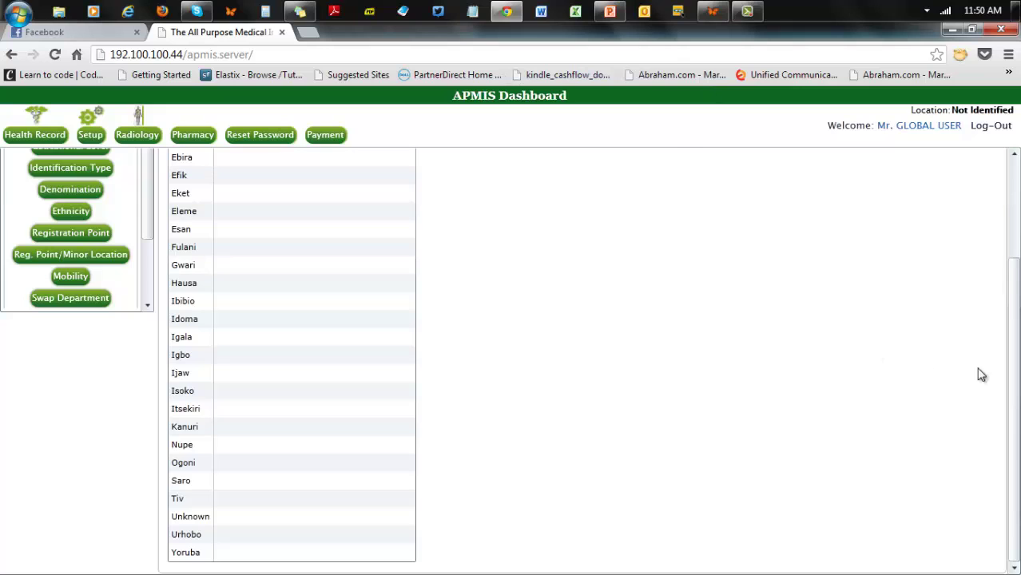
drag(1014, 335, 1016, 250)
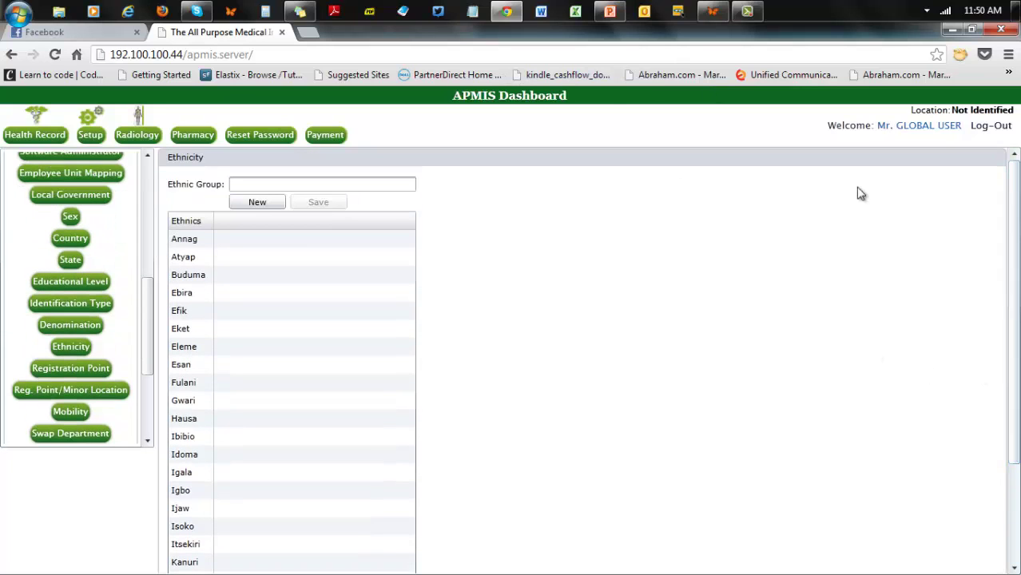
mouse_move(710, 14)
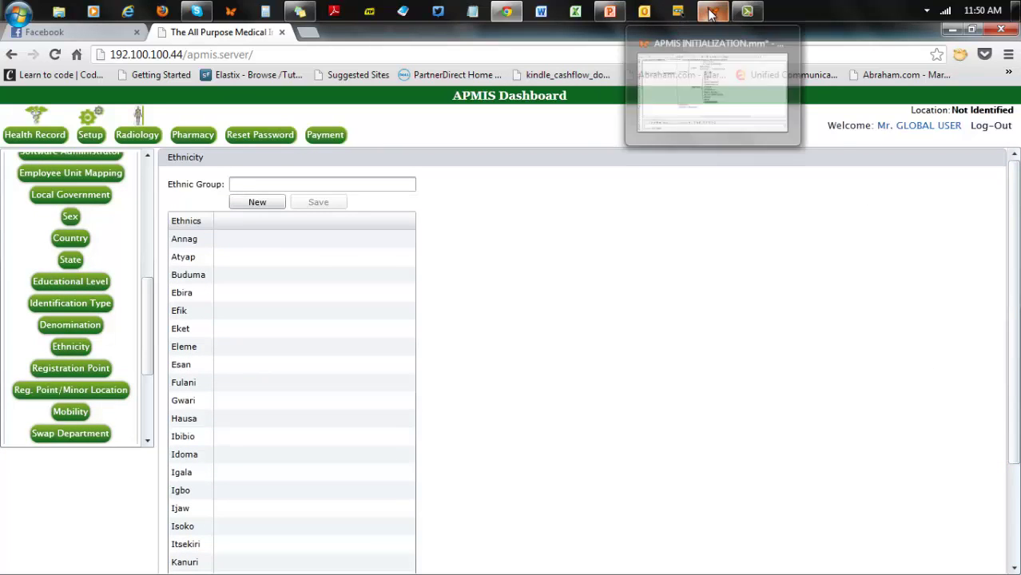
Fold MENU ITEMS and unfold INITIALIZATION, GLOBAL ADMINISTRATOR and HUMAN RESOURCES in the map
click(710, 15)
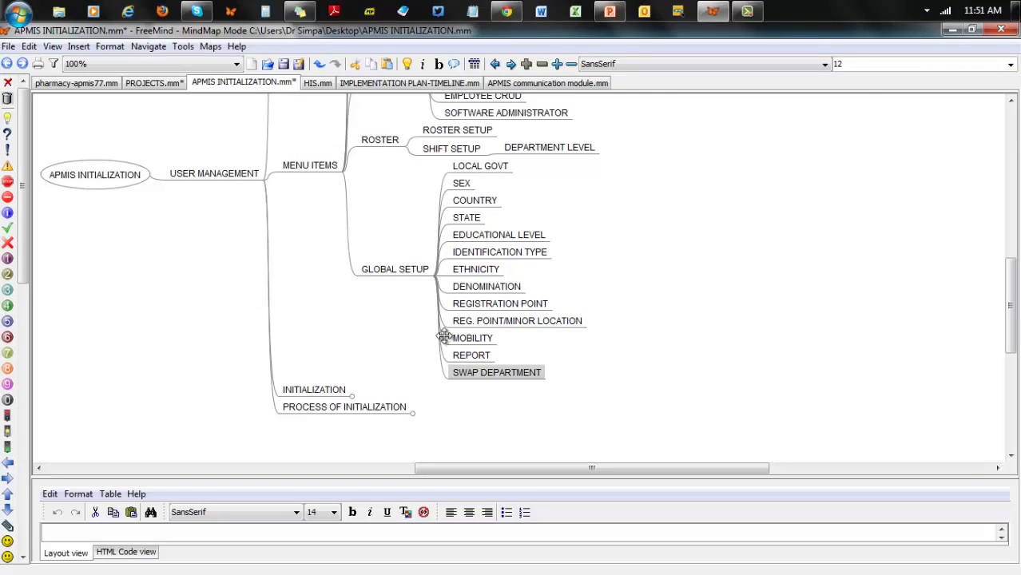
click(302, 170)
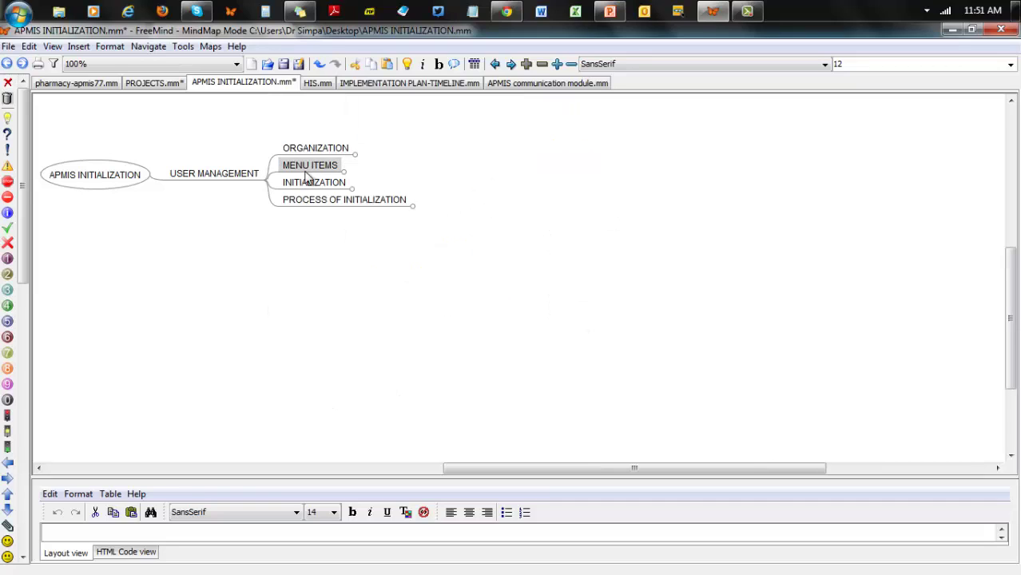
click(304, 188)
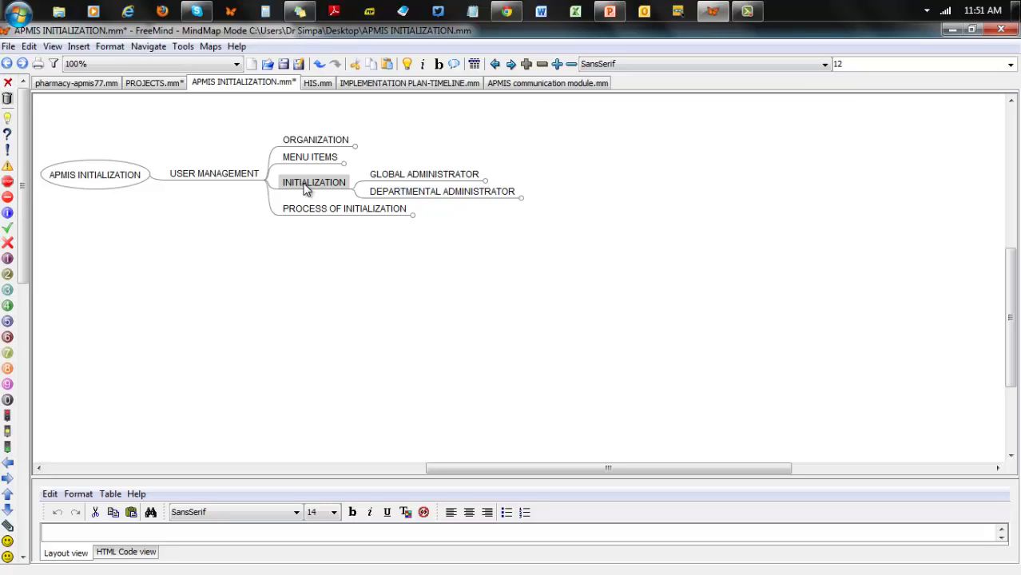
click(409, 181)
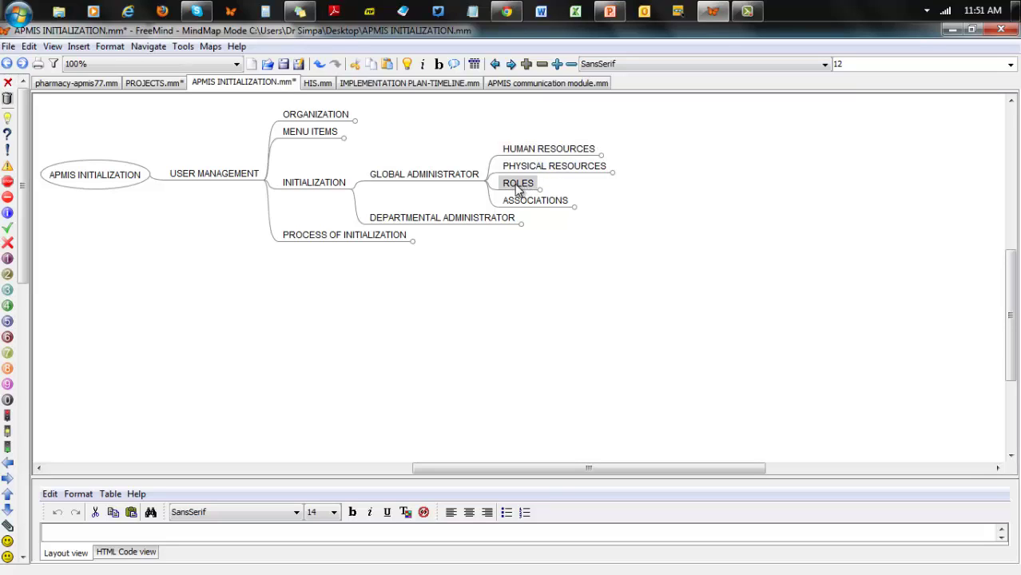
click(551, 150)
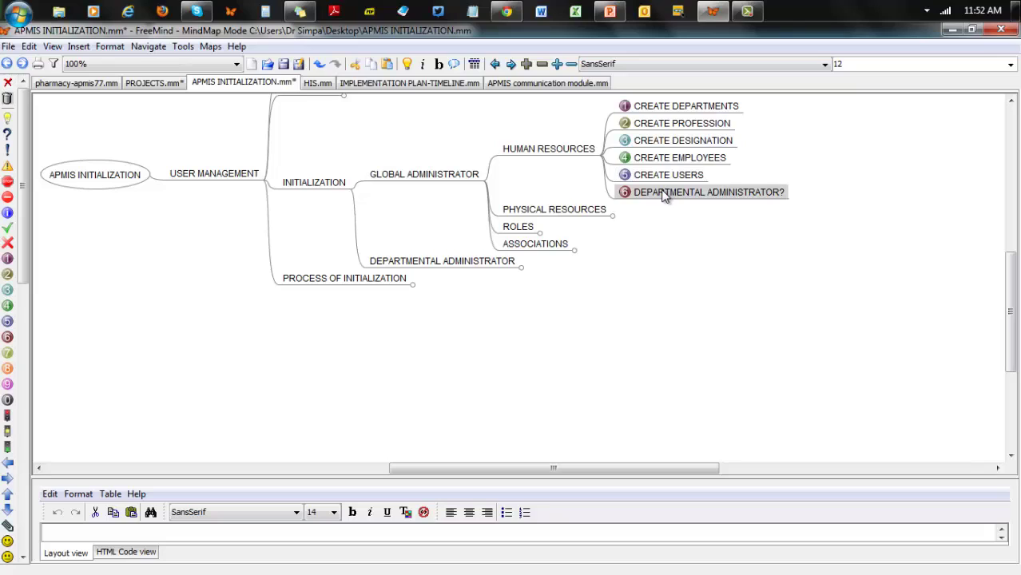
Paste a CREATE MINOR LOCATION node as step 7 under PHYSICAL RESOURCES, then unfold ROLES
text(CREATE MINOR LOCATION)
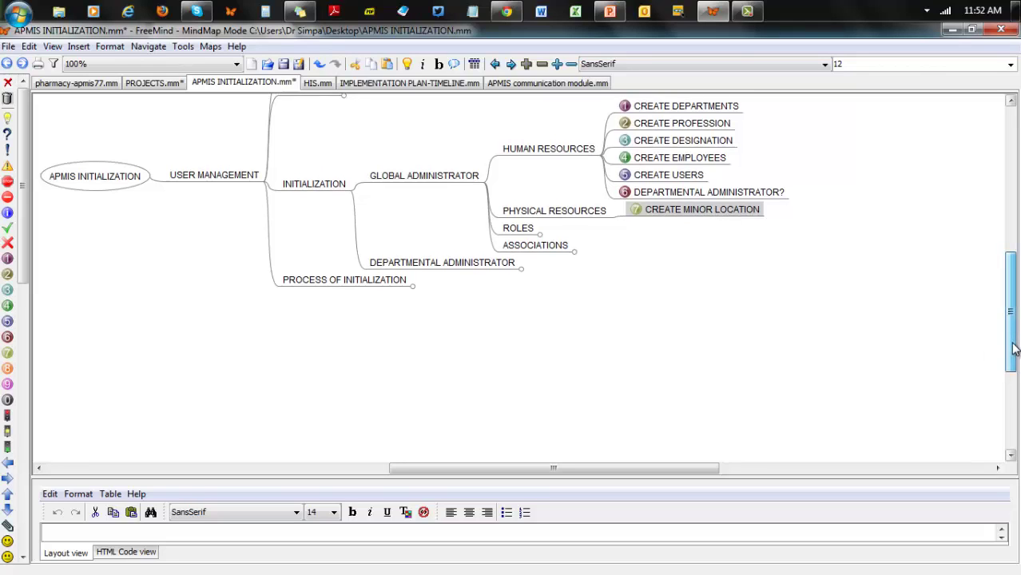
scroll(1012, 354, down, 1)
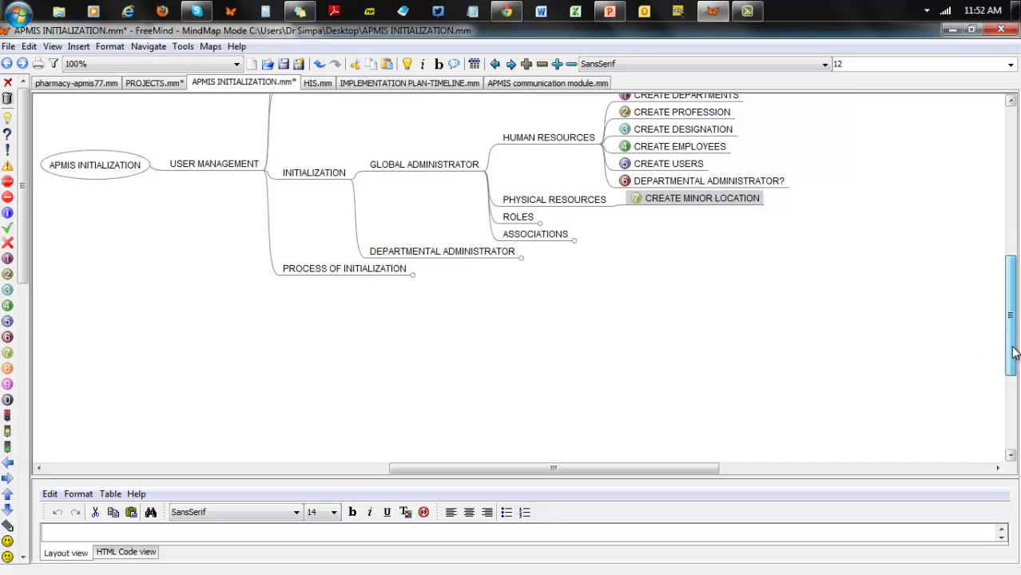
click(518, 219)
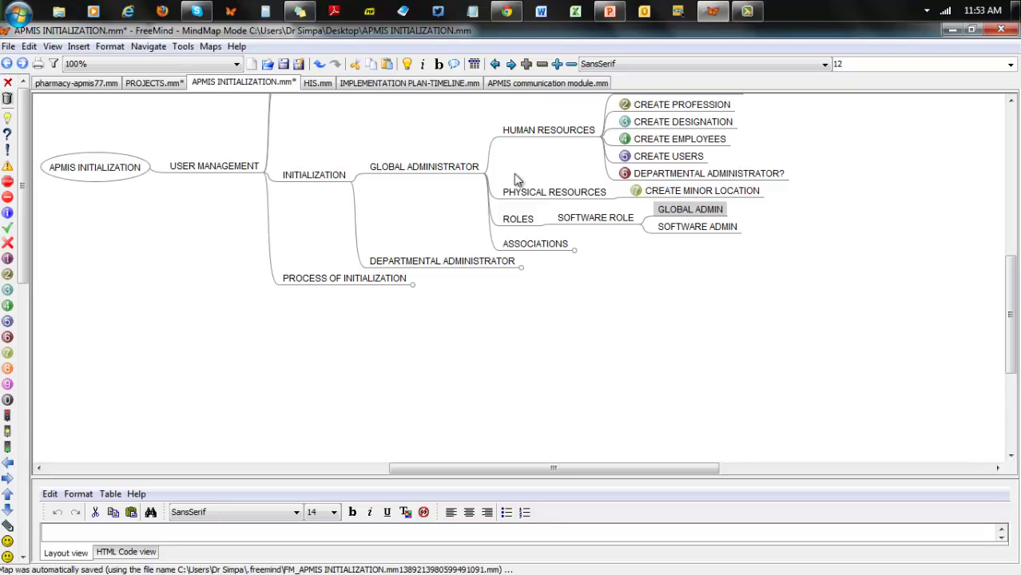
Move GLOBAL ADMIN under SOFTWARE ADMIN, leaving the GLOBAL ADMINISTRATOR text unchanged
double_click(438, 167)
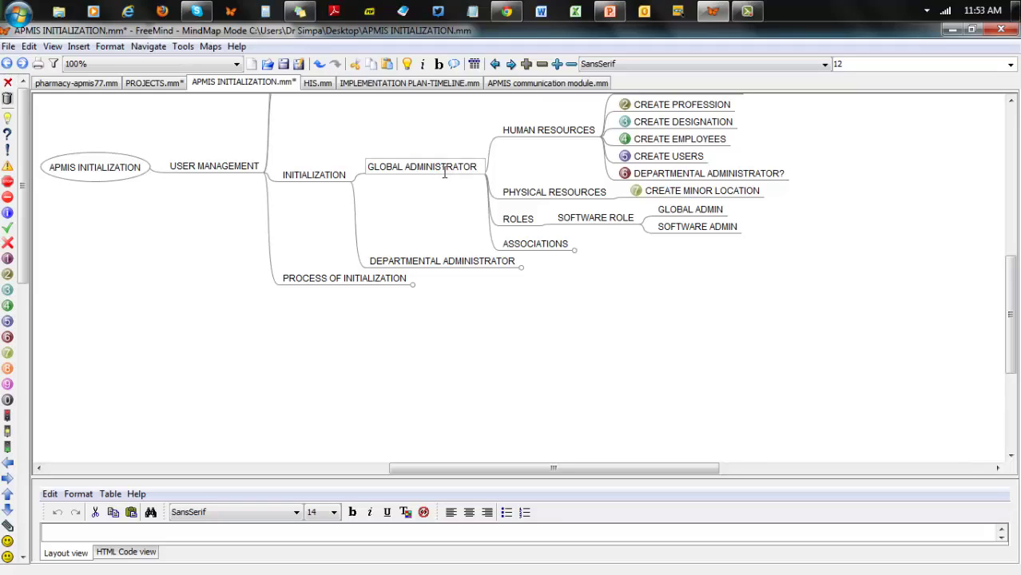
key(Return)
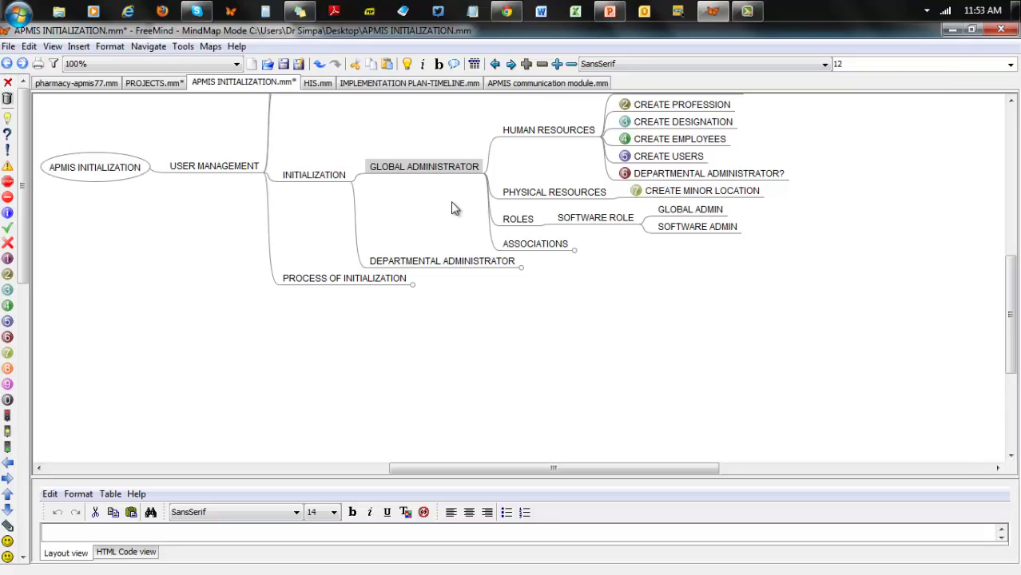
mouse_move(661, 231)
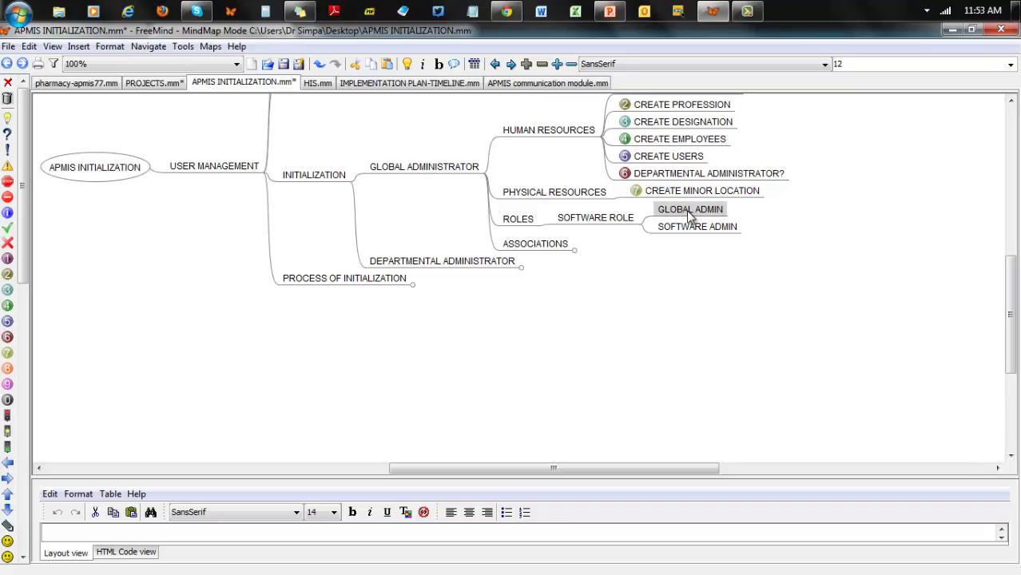
drag(686, 210, 732, 229)
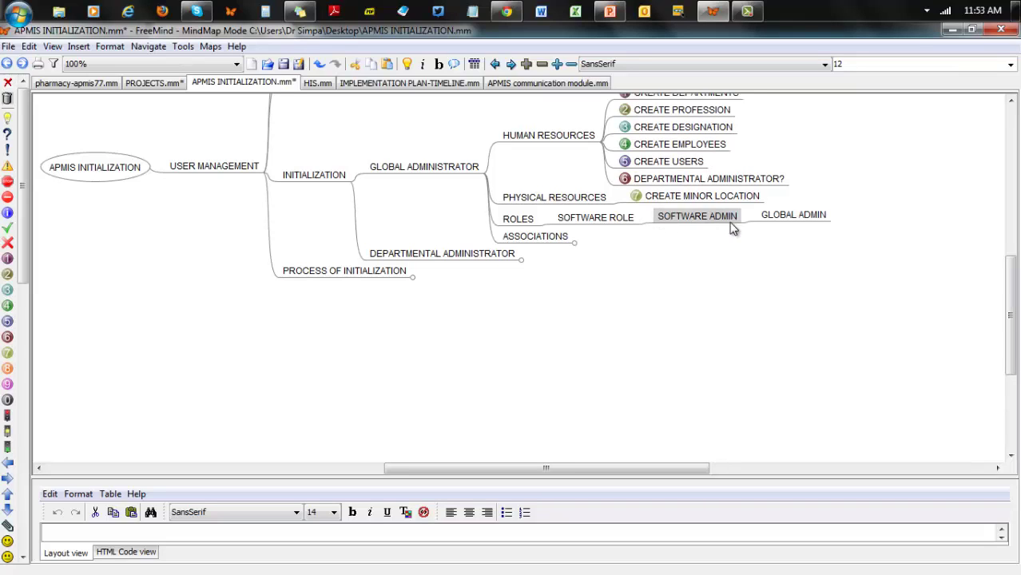
Add a sibling node DEPARTMENTAL ADMIN beside GLOBAL ADMIN
key(Return)
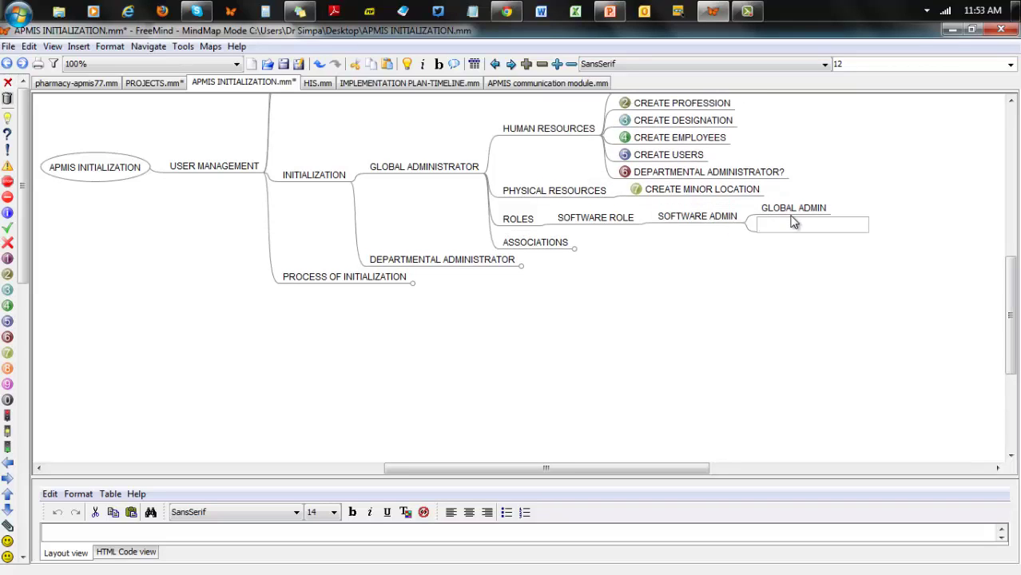
text(dep)
key(BackSpace)
key(BackSpace)
key(BackSpace)
key(Caps_Lock)
text(D)
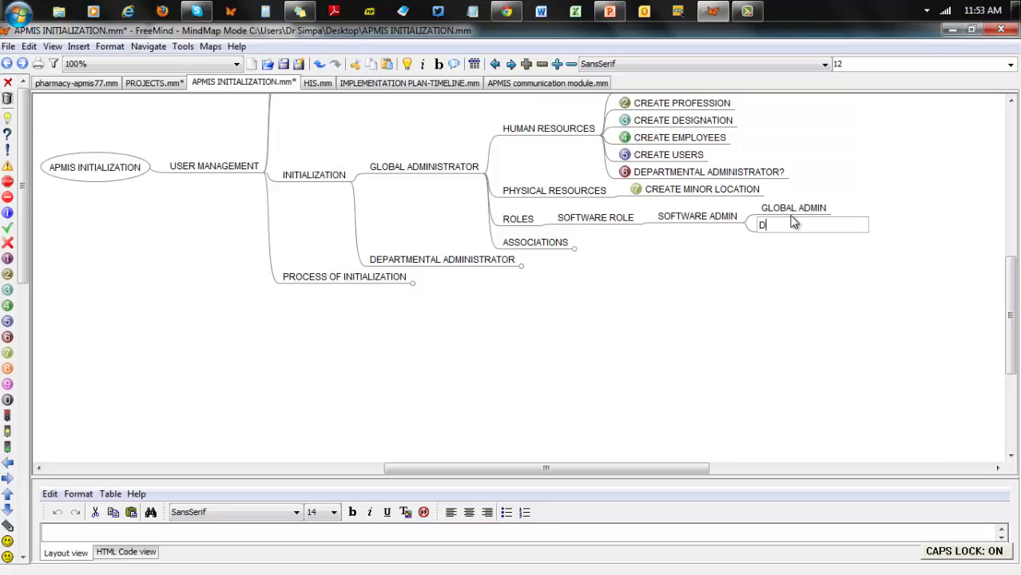
text(EPAT)
key(Caps_Lock)
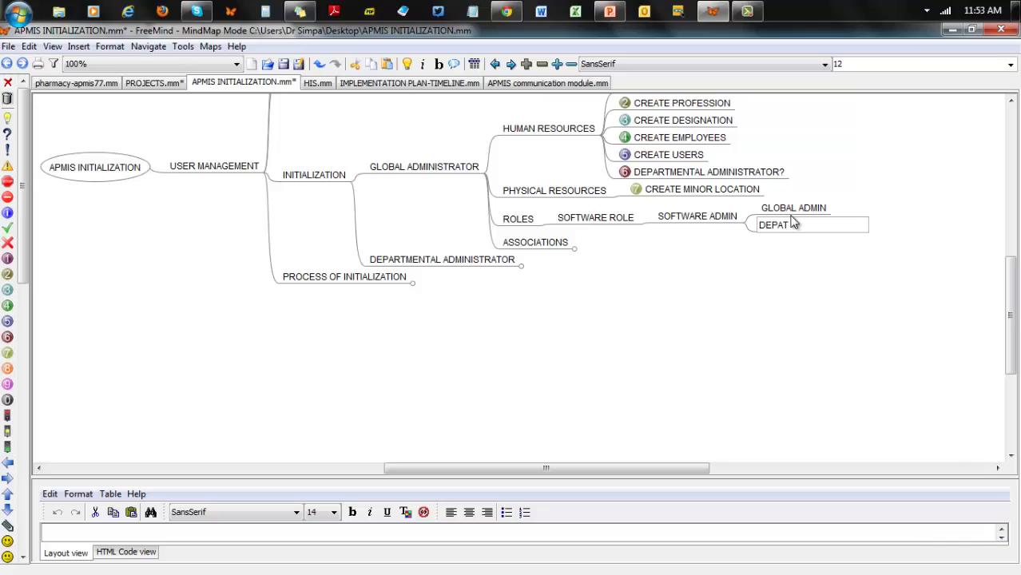
key(BackSpace)
text(RTMENTAL ADMINIS)
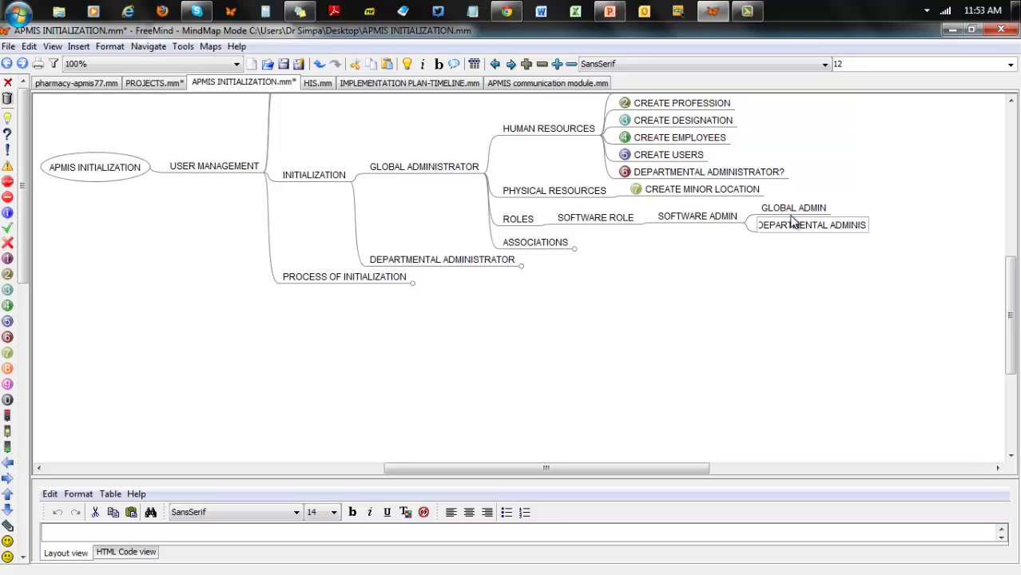
key(BackSpace)
key(BackSpace)
key(Return)
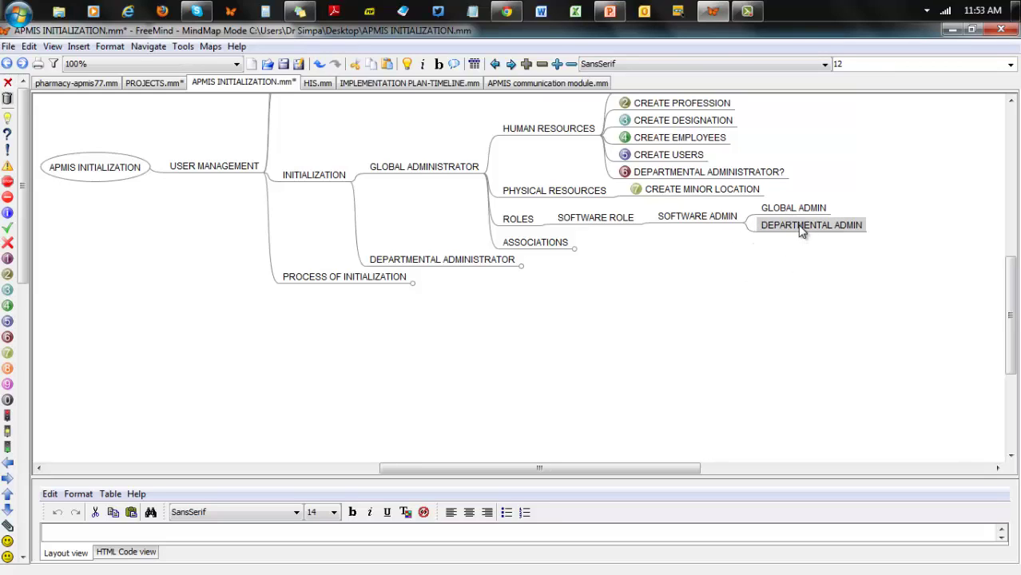
click(562, 227)
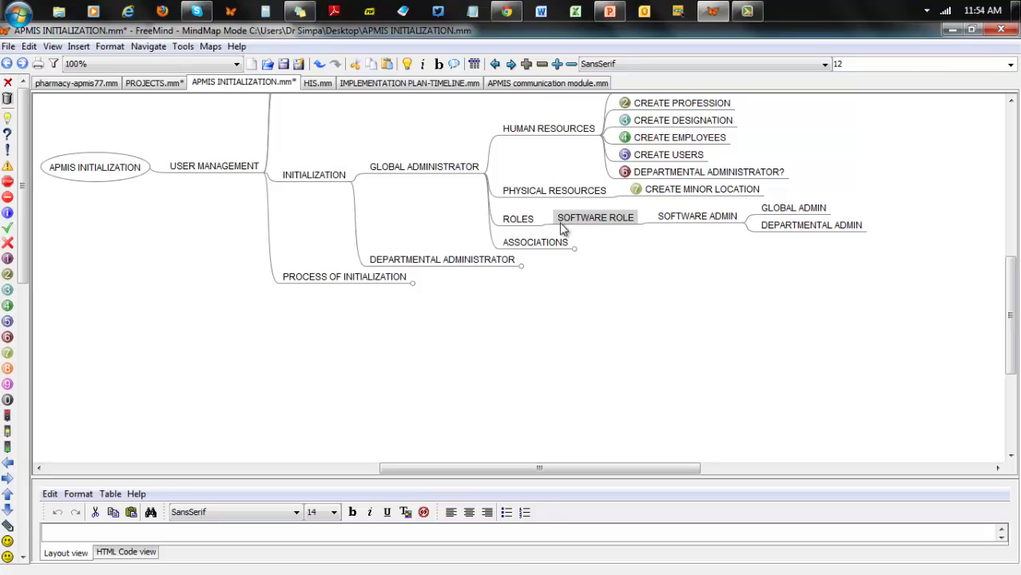
Unfold ASSOCIATIONS and select its LOCATION TO UNIT and ROLE TO DEPARTMENT steps
click(544, 242)
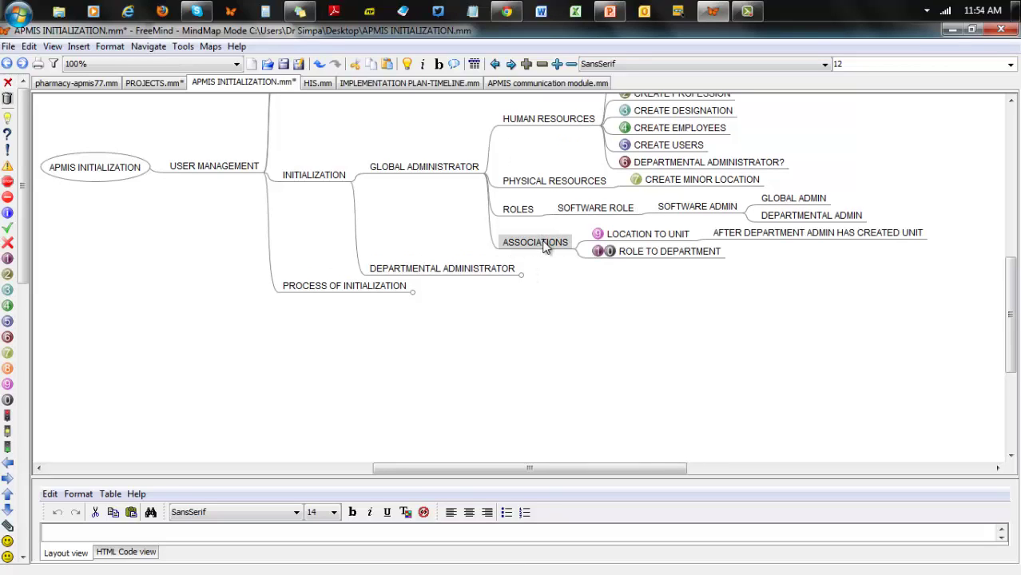
click(651, 238)
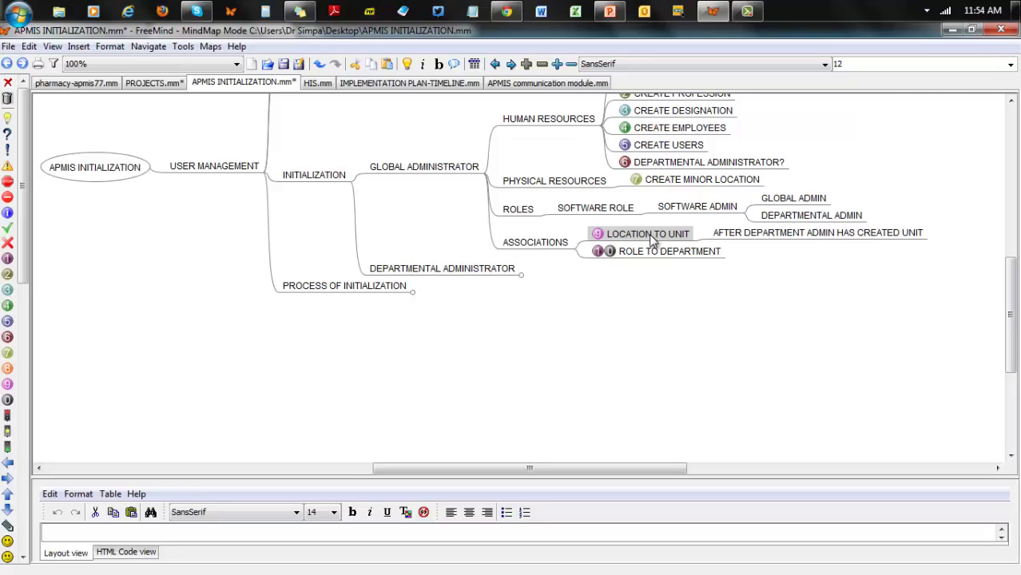
click(652, 253)
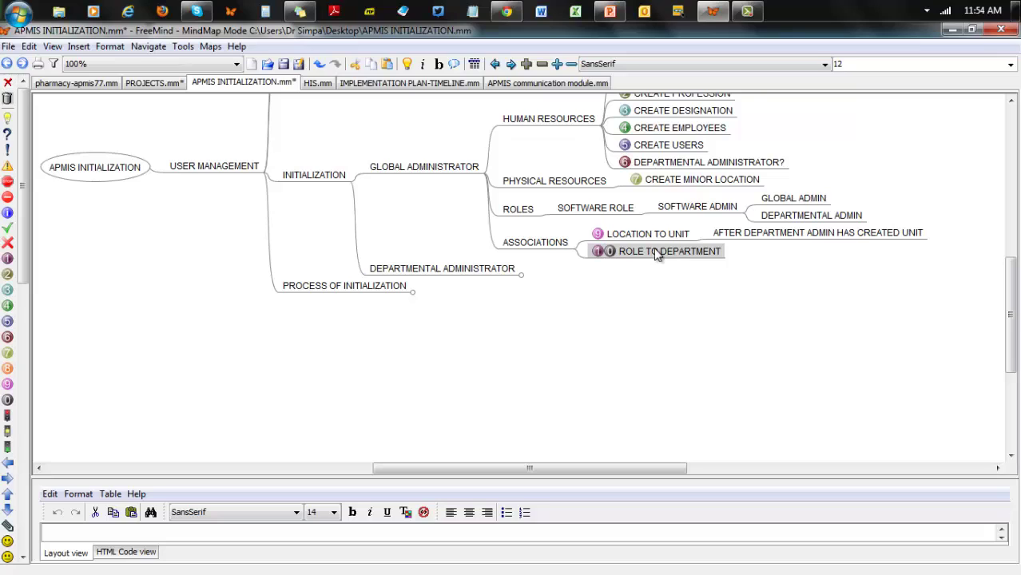
Expand DEPARTMENTAL ADMINISTRATOR and HUMAN RESOURCES to reveal the CREATE UNIT step
click(449, 269)
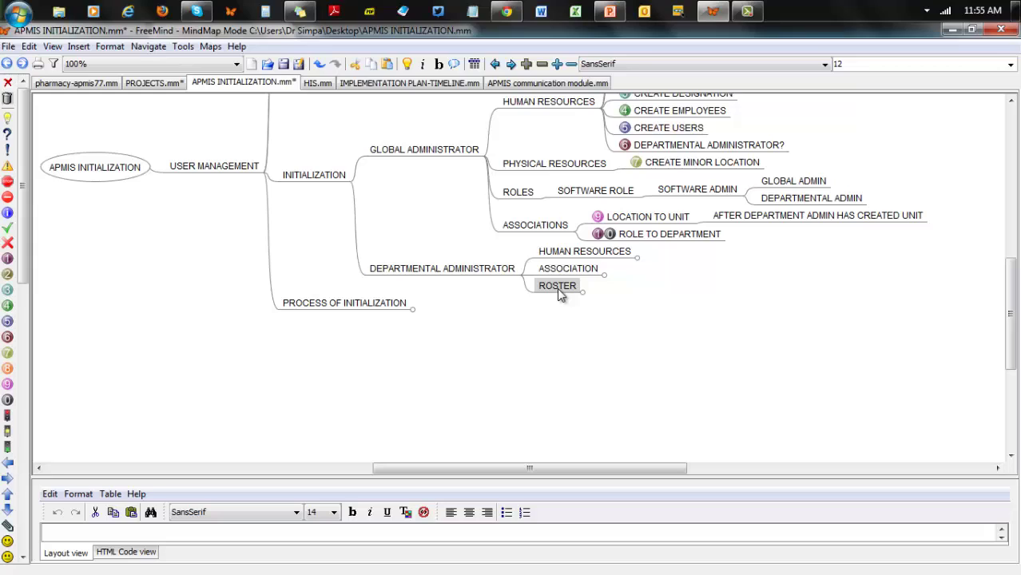
key(Up)
key(Up)
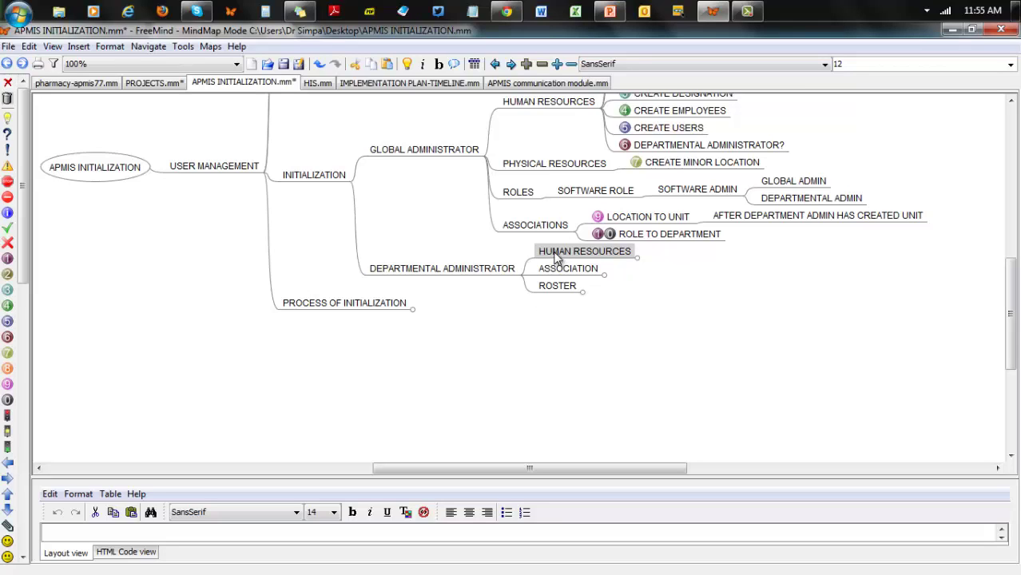
click(568, 271)
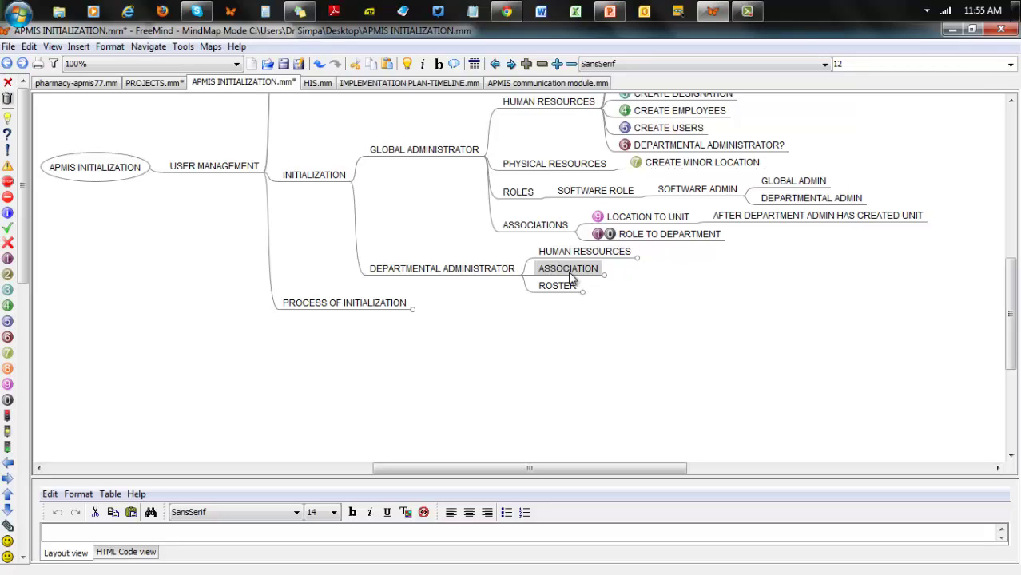
click(567, 287)
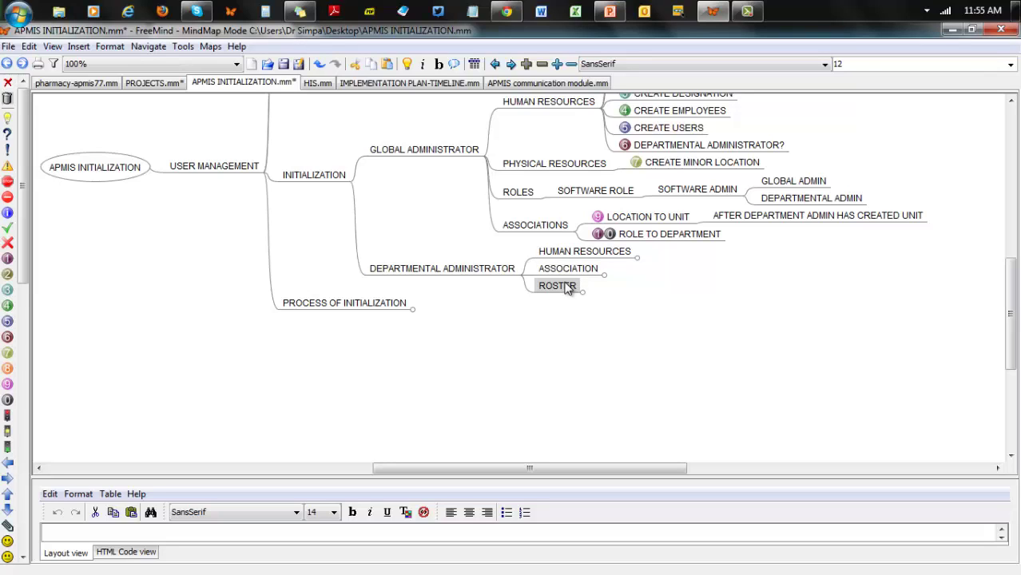
click(604, 254)
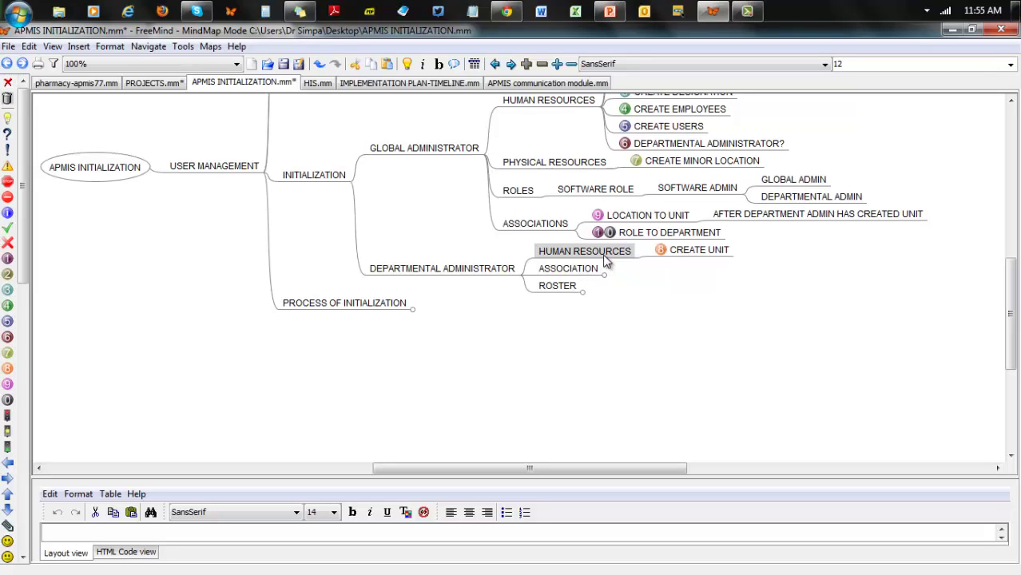
Unfold ASSOCIATION and paste an EMPLOYEE ROSTER step numbered 13 under ROSTER
click(678, 252)
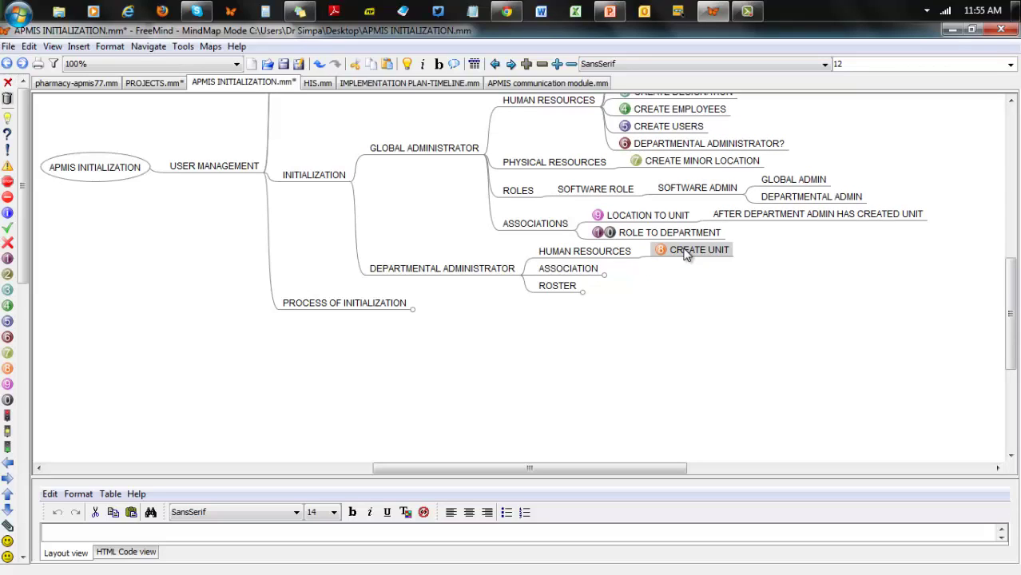
click(570, 271)
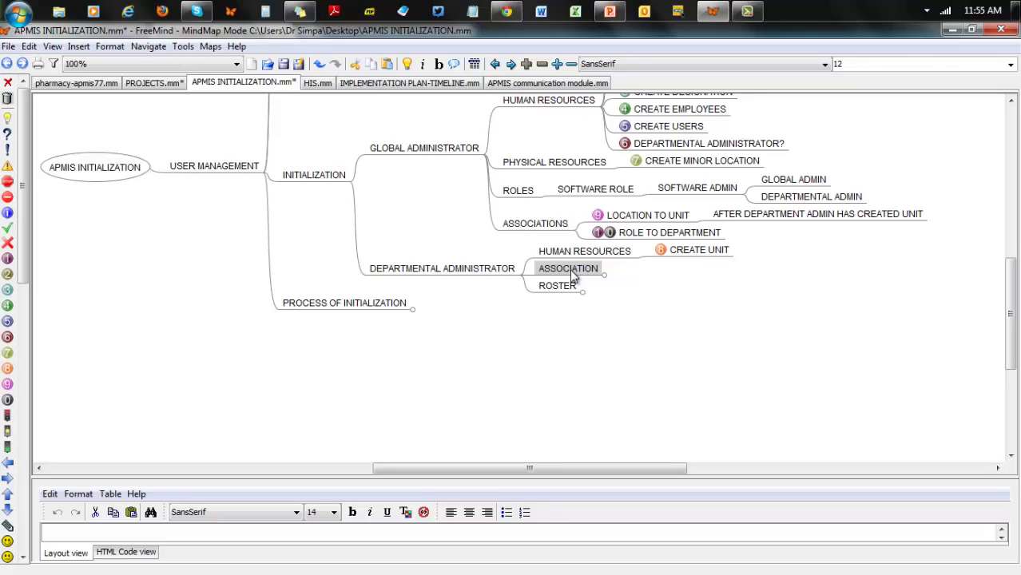
click(569, 270)
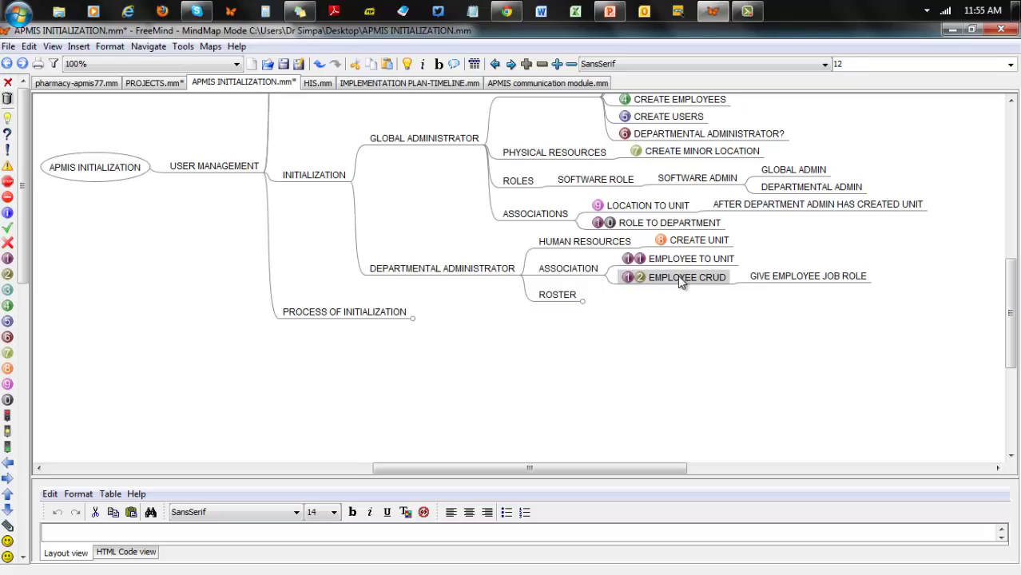
text(EMPLOYEE ROSTER)
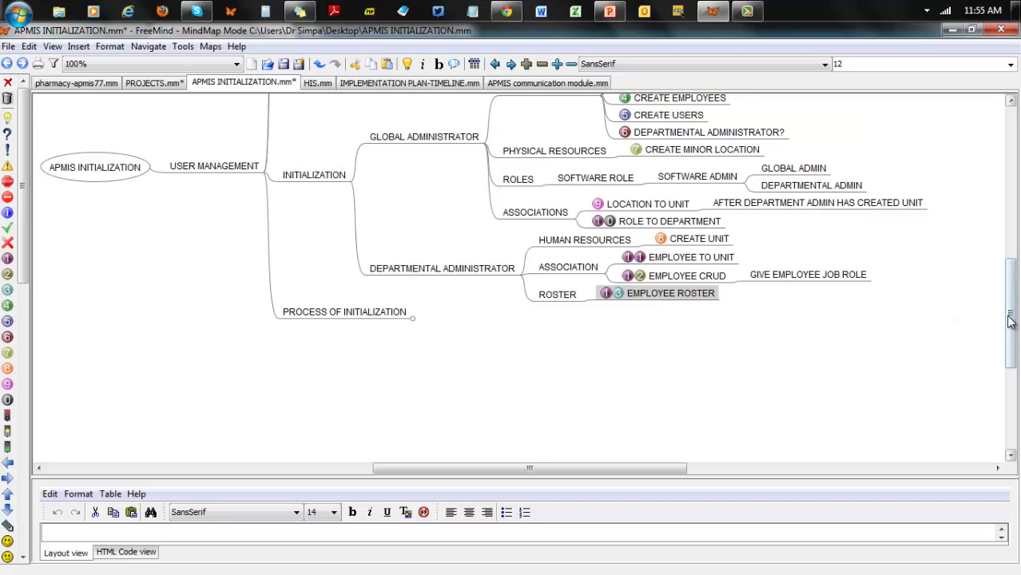
drag(1009, 320, 1009, 298)
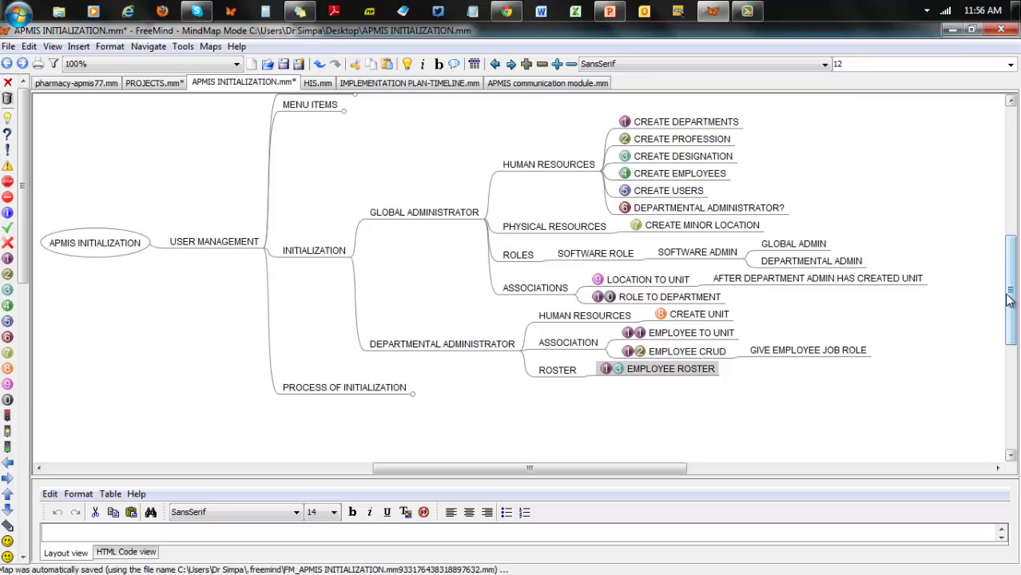
Fold INITIALIZATION, unfold the thirteen PROCESS OF INITIALIZATION steps, and bold CREATE UNIT
click(672, 126)
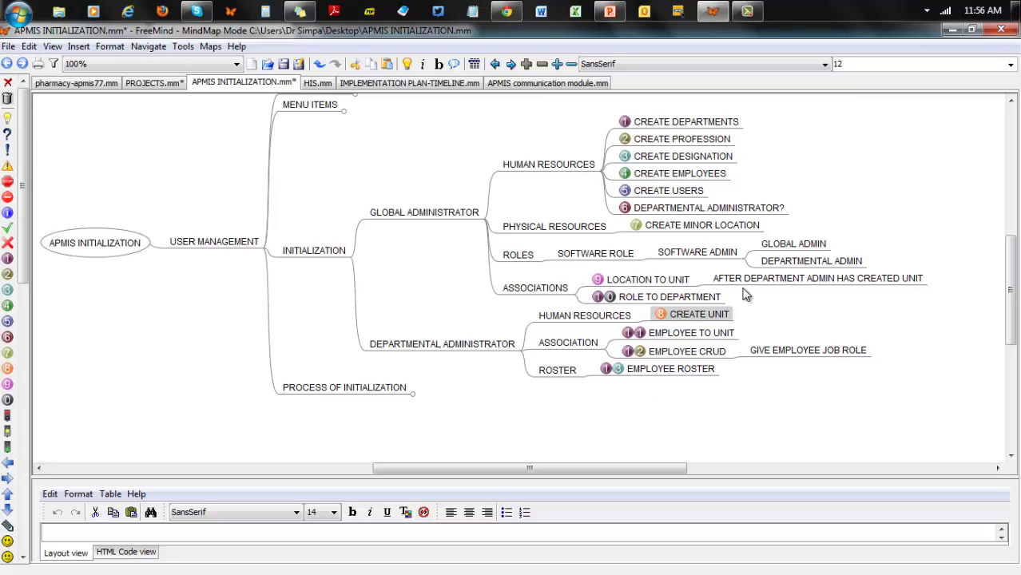
click(320, 254)
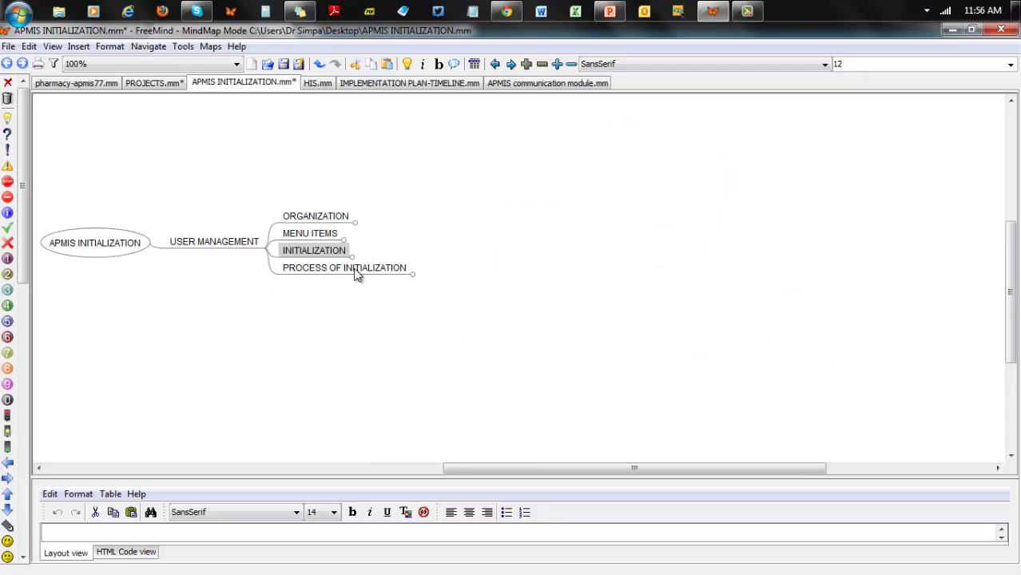
click(358, 272)
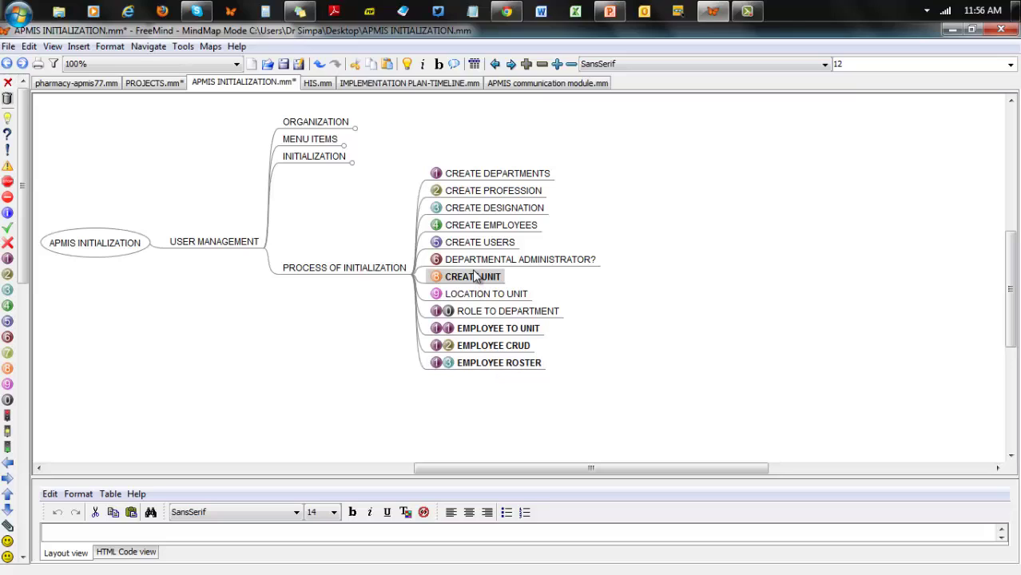
key(ctrl+b)
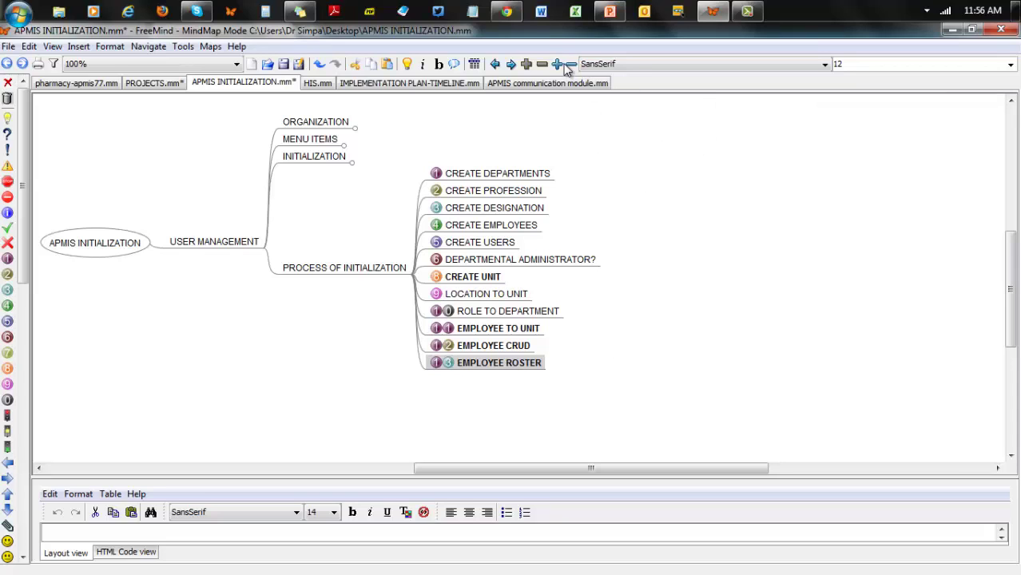
Review the APMIS Department list, ACCIDENT & EMERGENCY through LIBRARY, then return to FreeMind
click(510, 13)
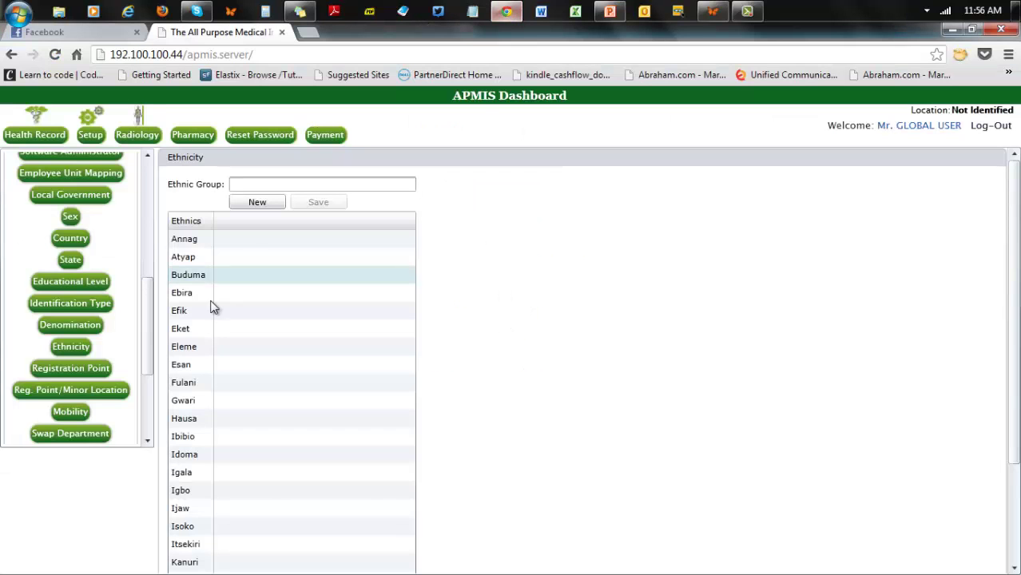
drag(149, 320, 160, 408)
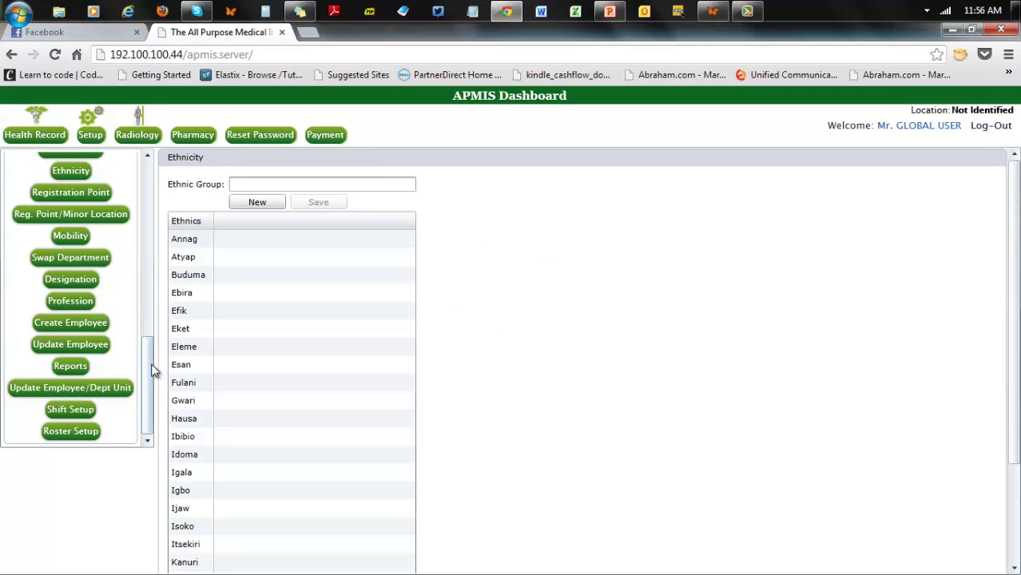
drag(151, 371, 148, 169)
click(81, 263)
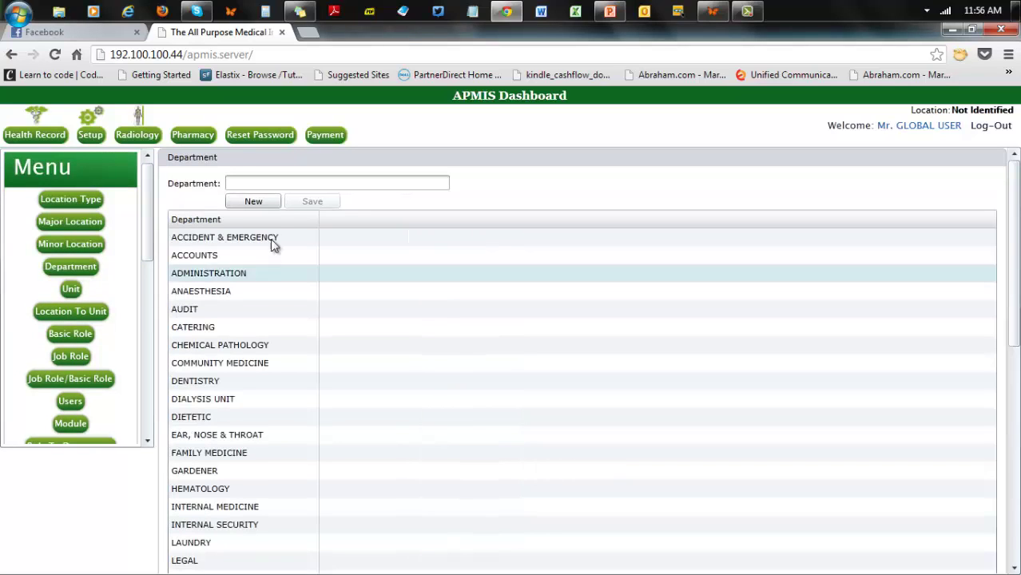
click(239, 181)
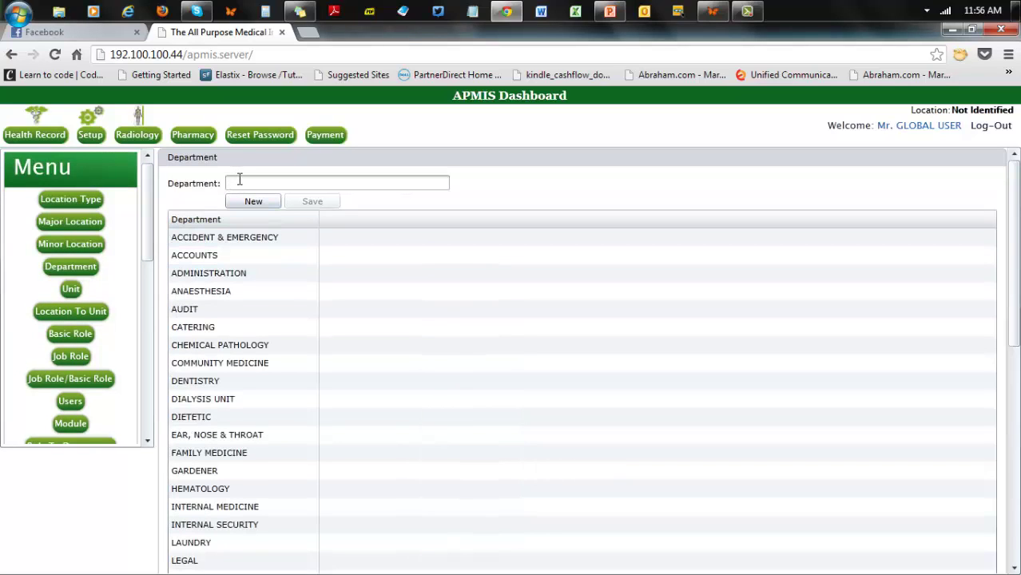
click(240, 202)
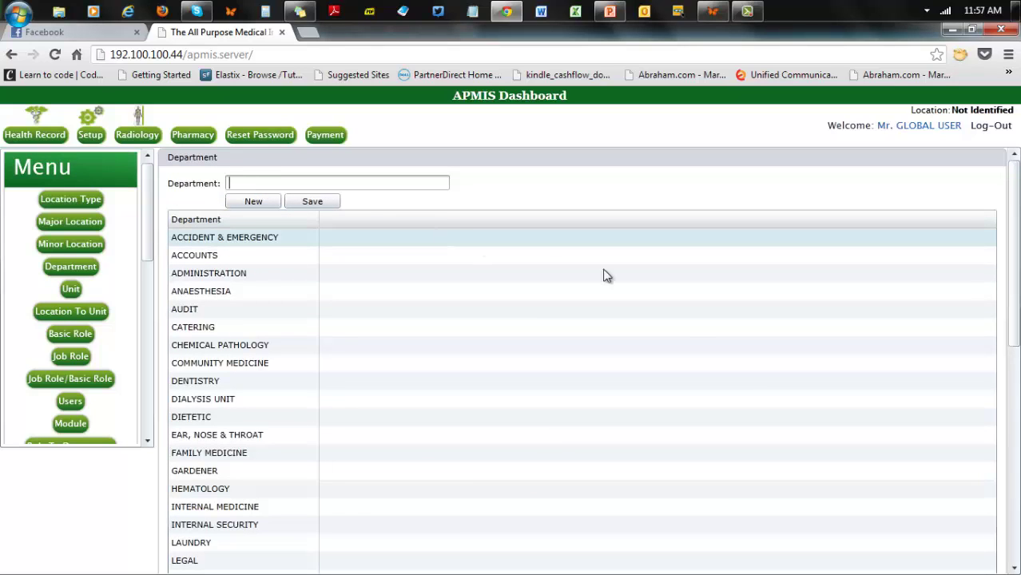
drag(1018, 272, 1008, 252)
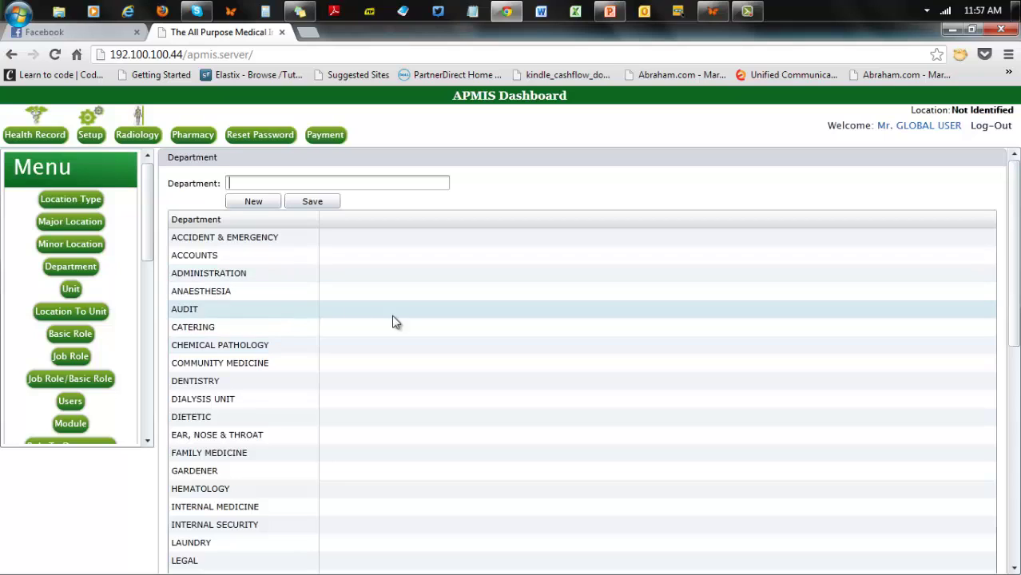
drag(147, 250, 147, 262)
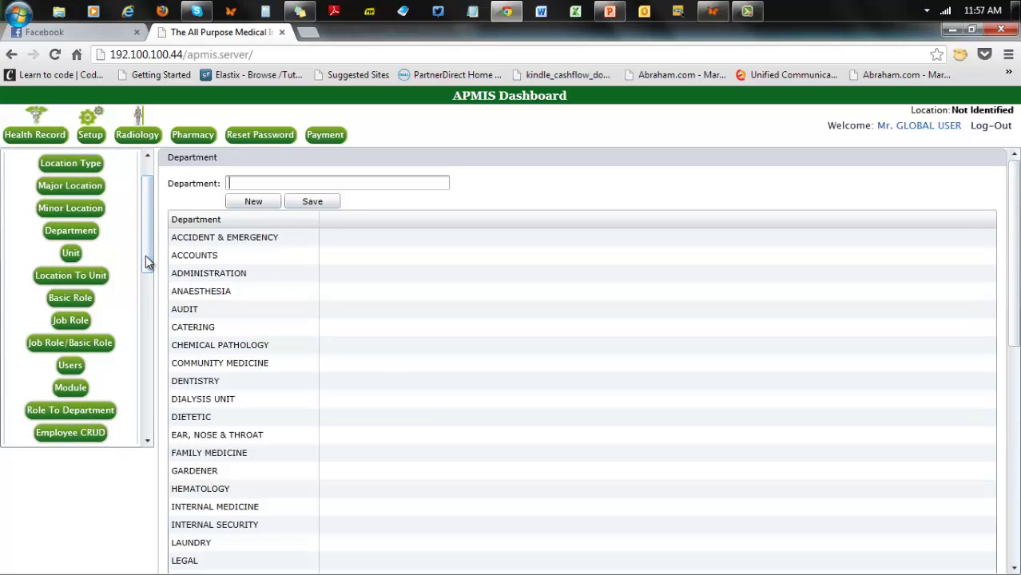
click(712, 13)
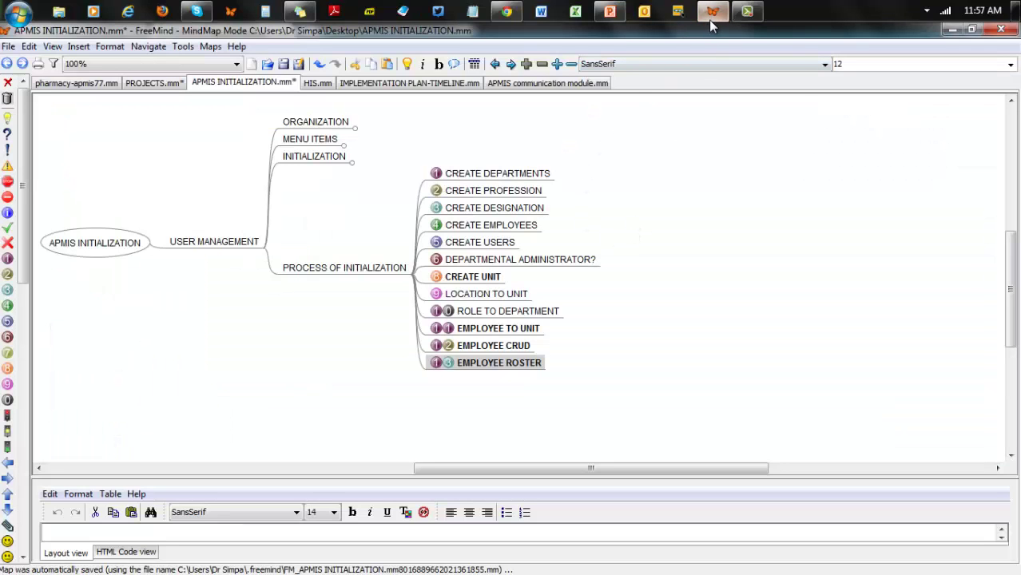
Open the APMIS Profession setup page from the dashboard sidebar
click(711, 12)
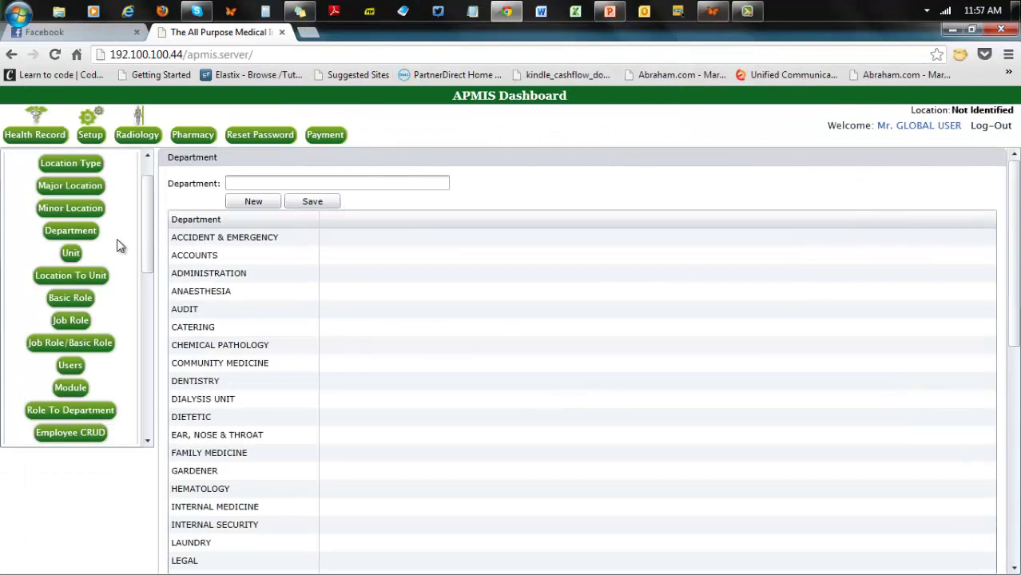
drag(150, 225, 104, 362)
click(76, 337)
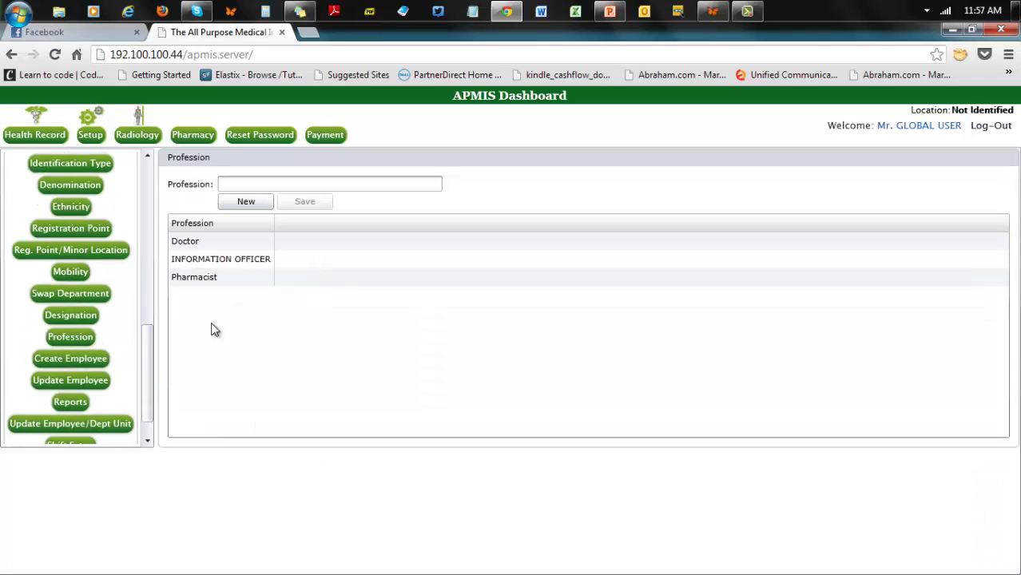
click(236, 185)
text(n)
key(BackSpace)
Save NURSE as a new profession, confirm the alert, and return to FreeMind
click(247, 205)
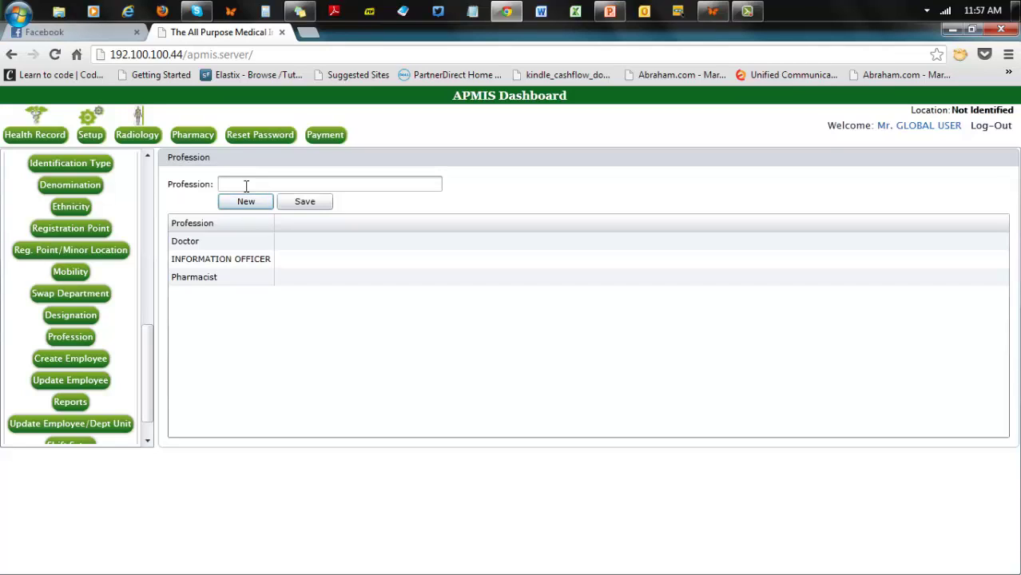
text(NURSE)
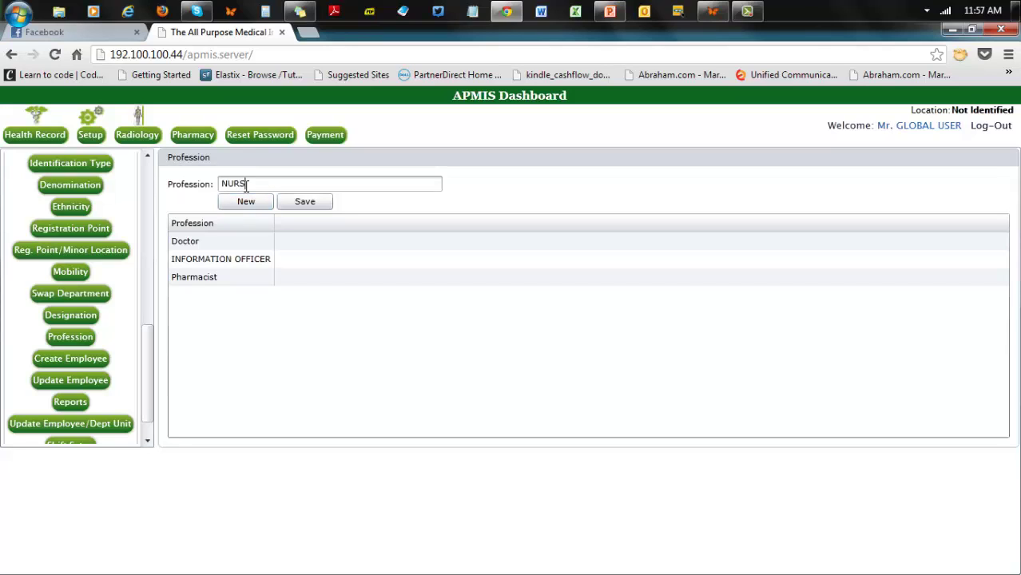
click(307, 203)
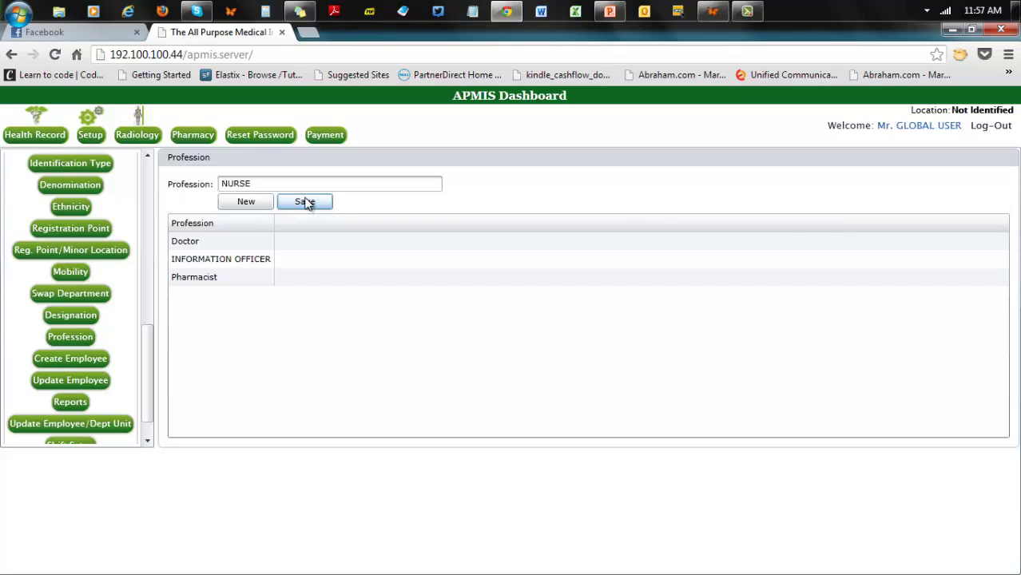
click(524, 352)
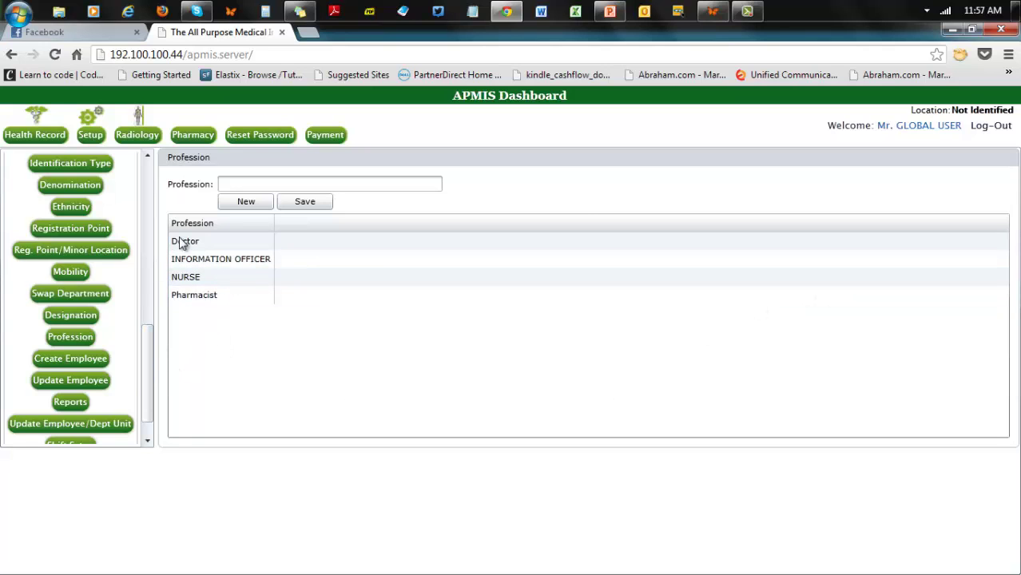
mouse_move(713, 13)
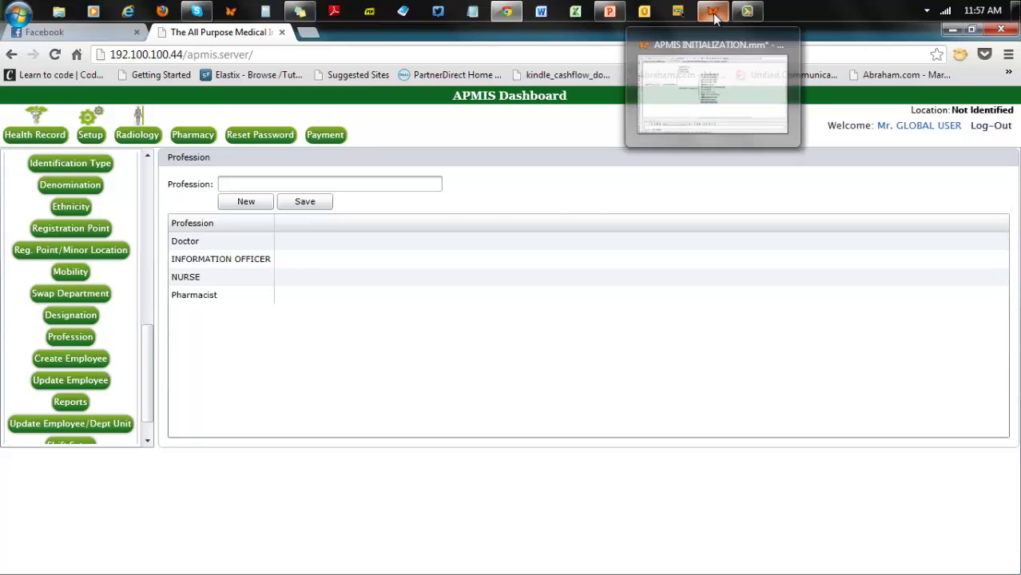
click(711, 120)
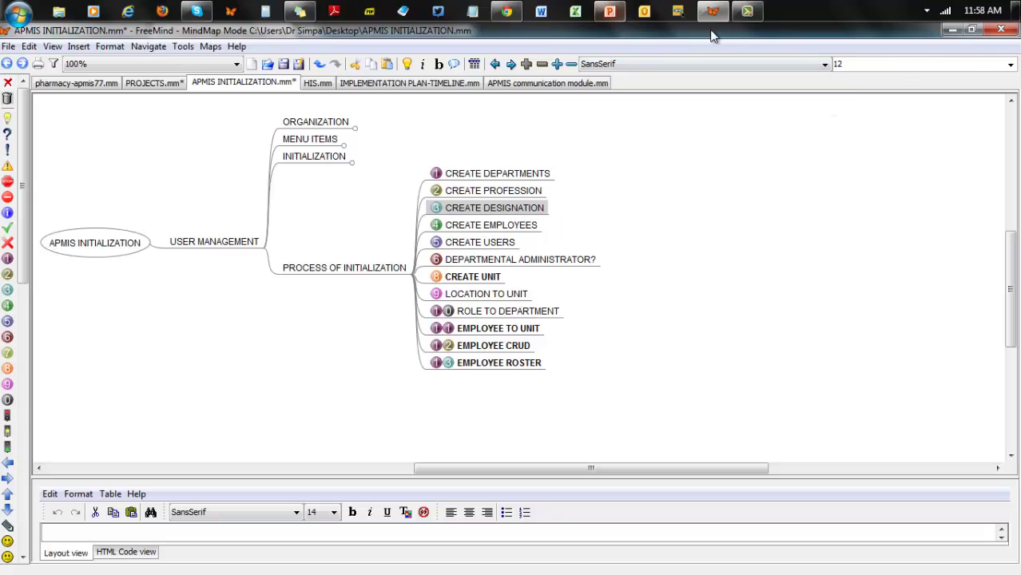
Review the Designation page's profession choices, keeping Doctor, then return to the mind map
click(507, 12)
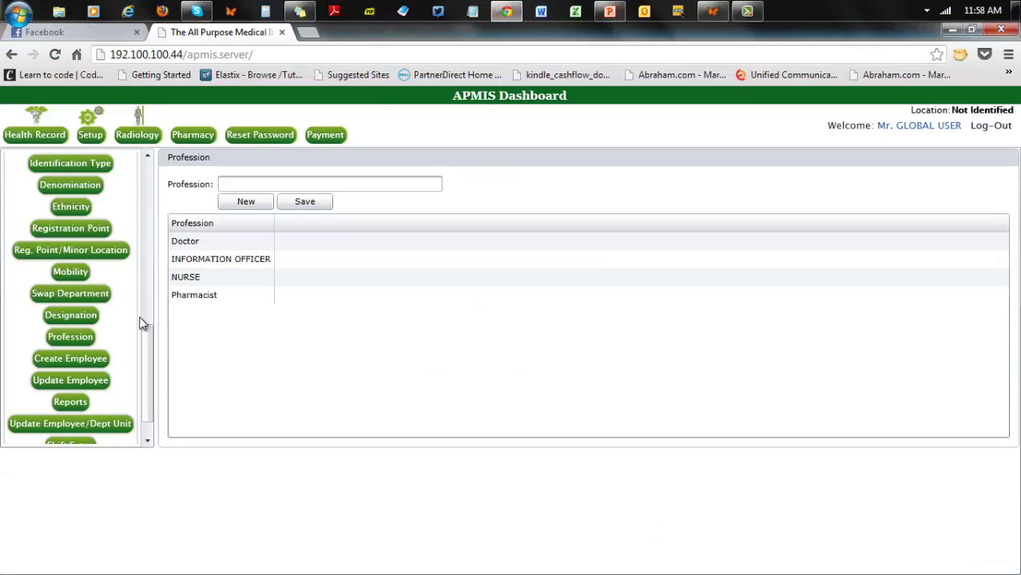
click(76, 315)
click(263, 203)
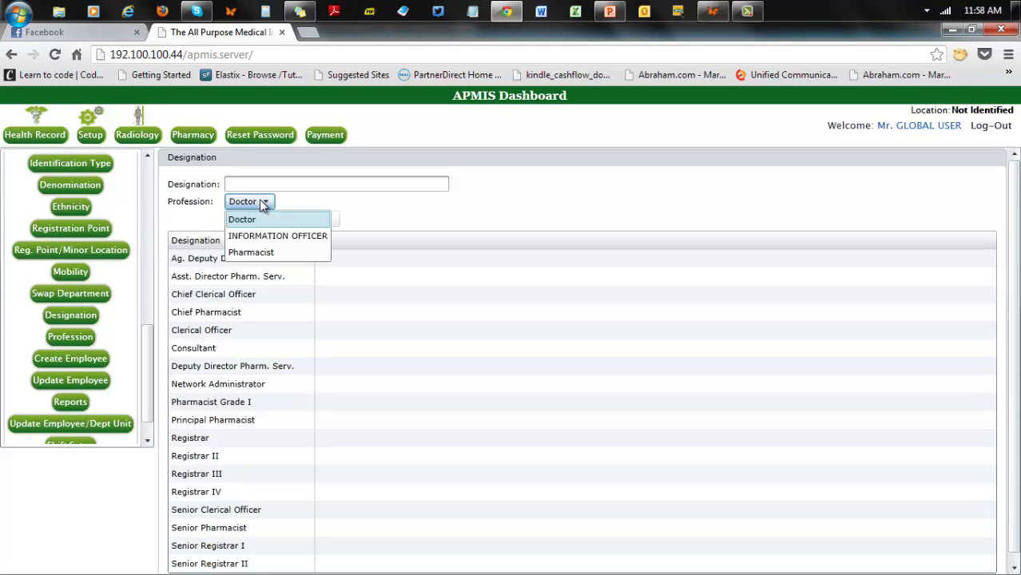
click(244, 185)
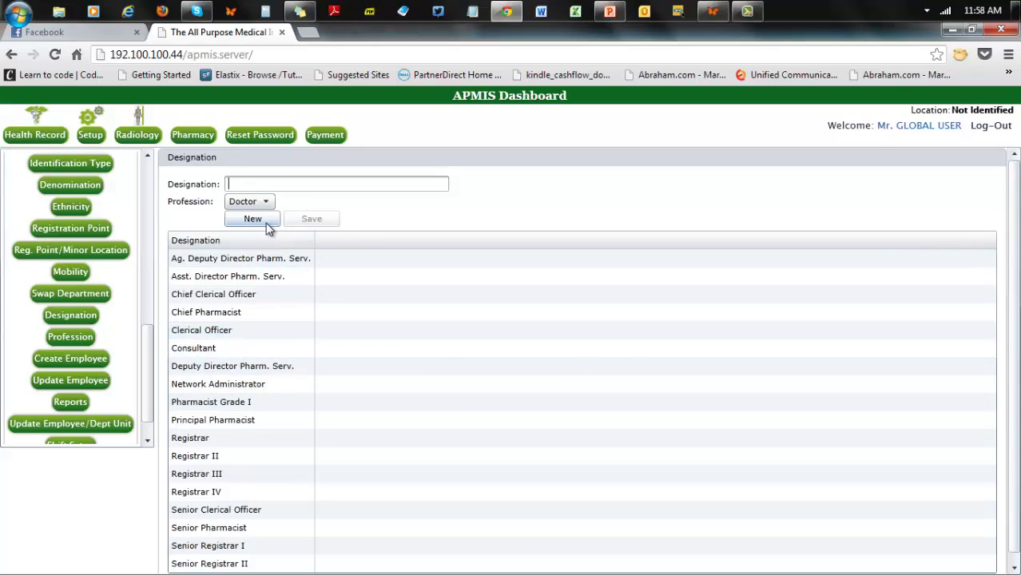
click(255, 204)
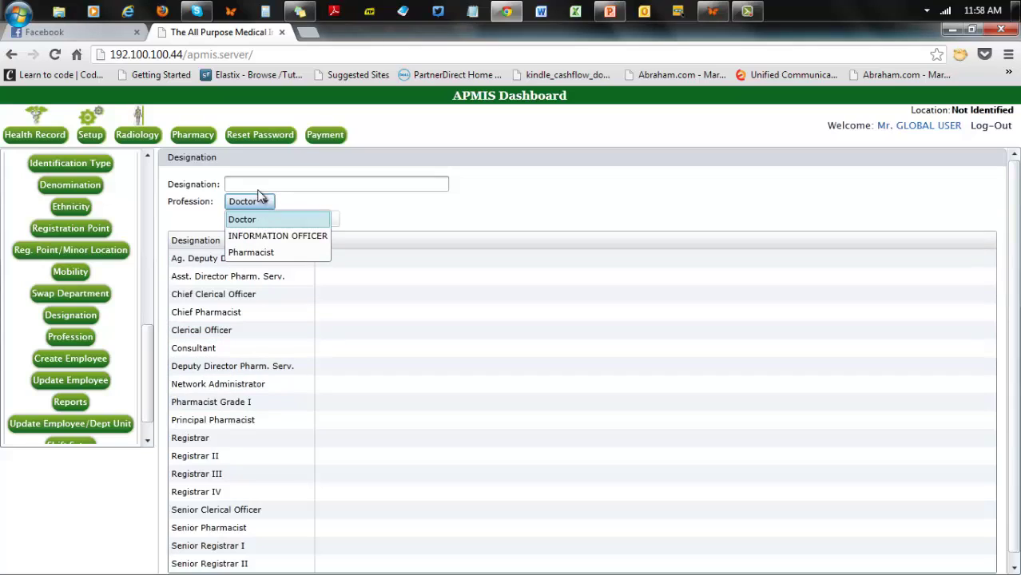
click(366, 220)
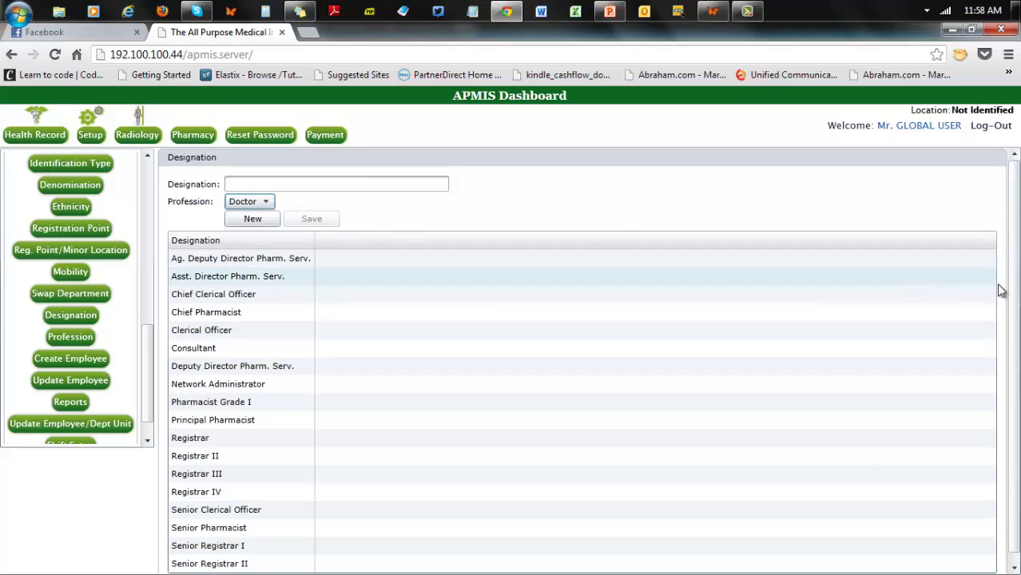
scroll(1016, 431, down, 1)
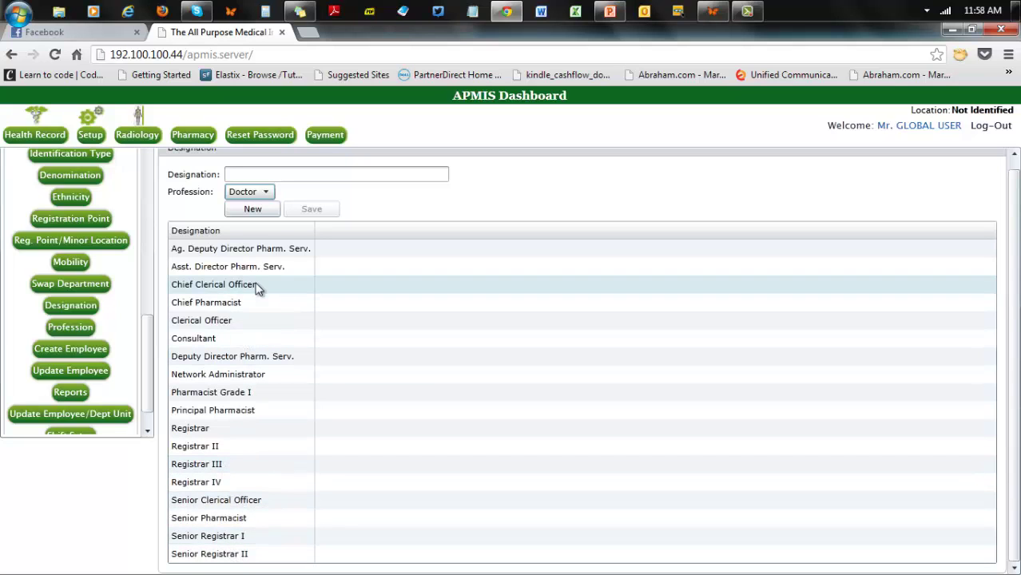
click(715, 14)
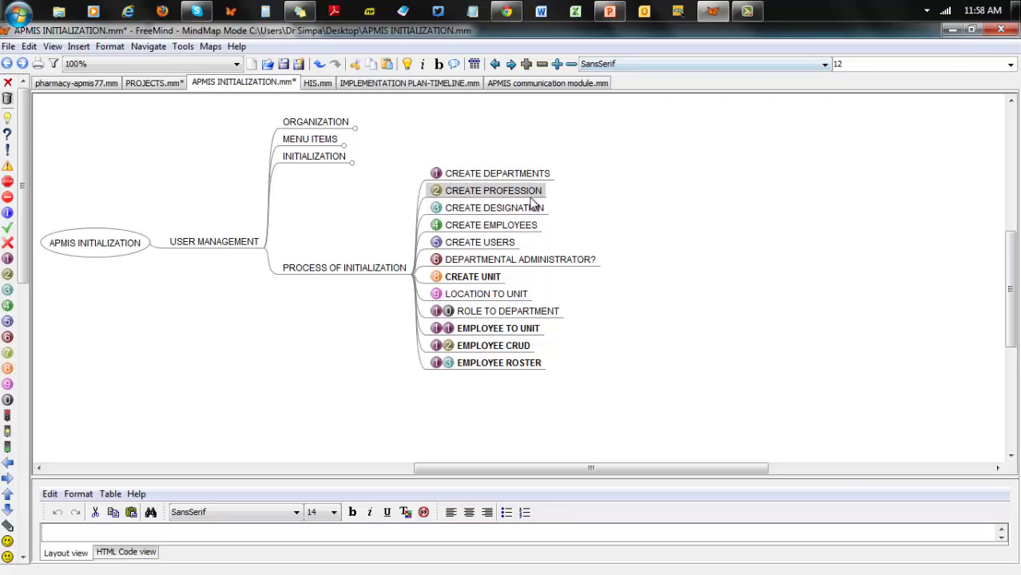
Open the Create Employee form and browse its Department, Profession and Designation choices
click(506, 12)
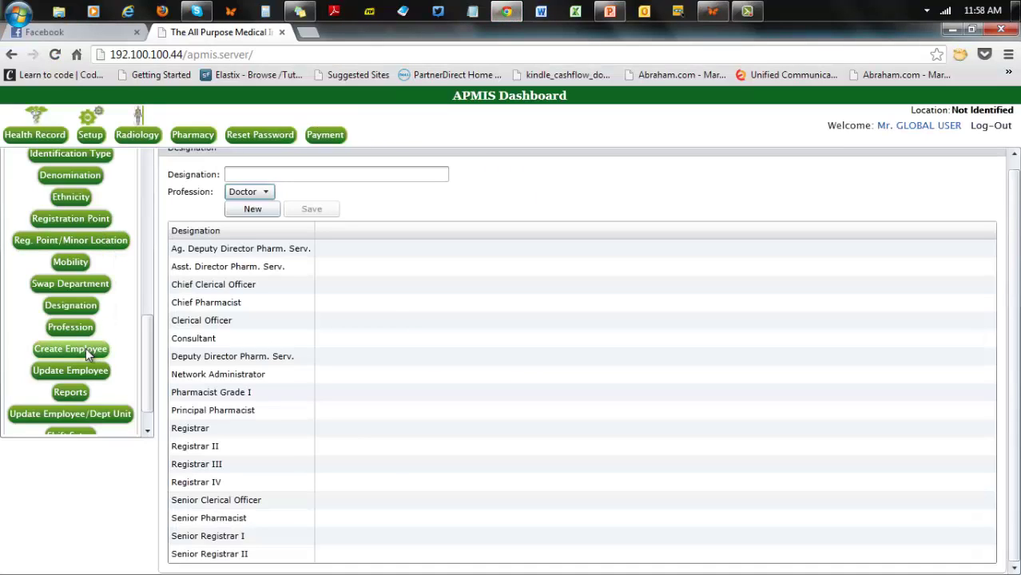
click(86, 348)
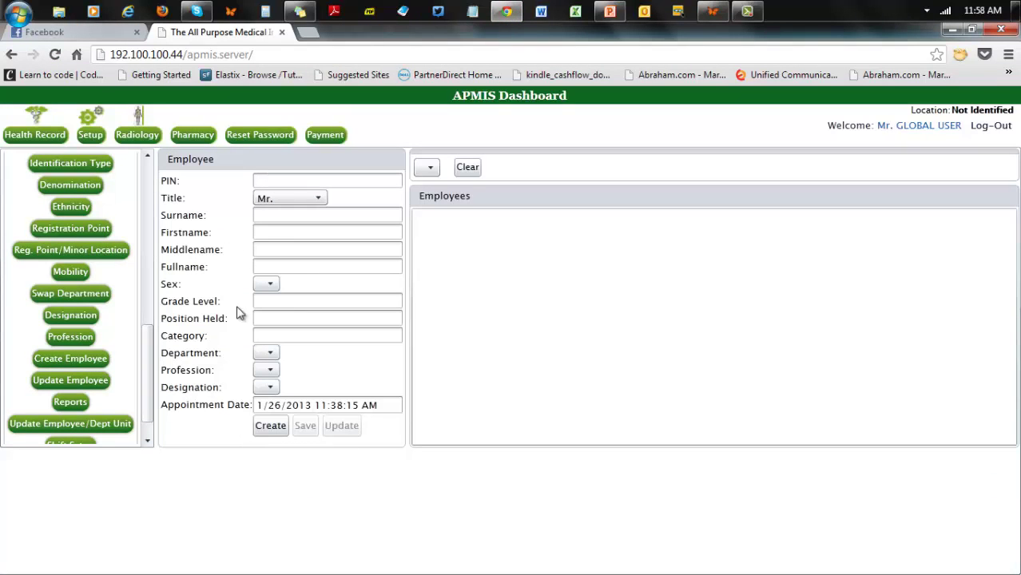
click(268, 354)
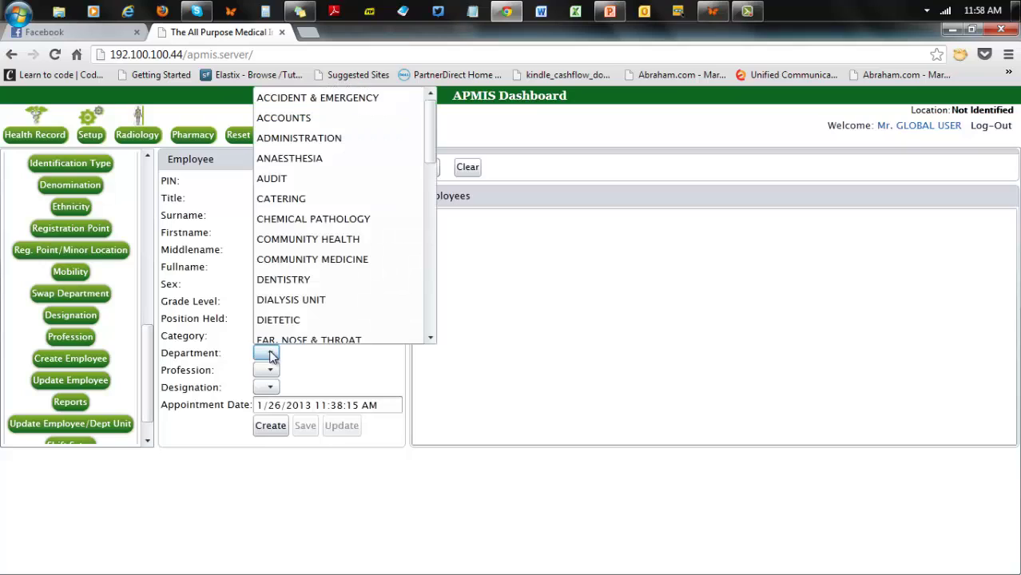
click(270, 356)
click(269, 372)
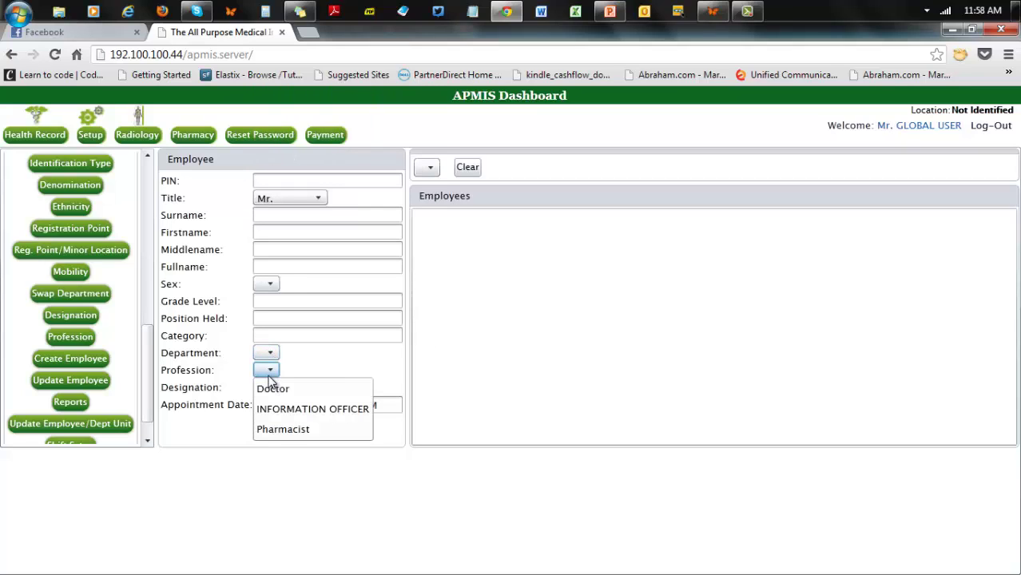
click(262, 387)
click(262, 386)
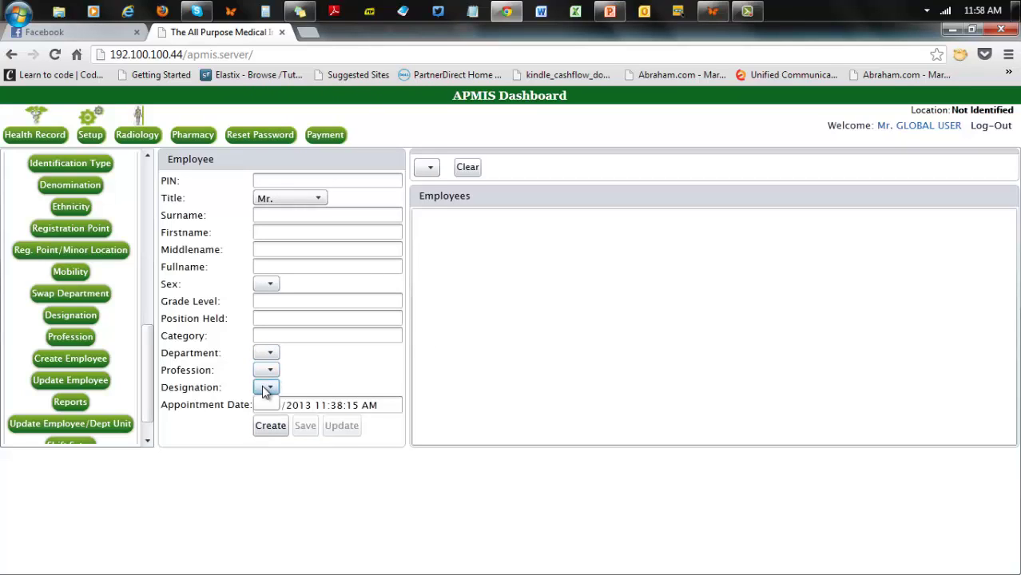
Check the Title options (keeping Mr.), the Sex options and the department list
click(273, 180)
click(291, 199)
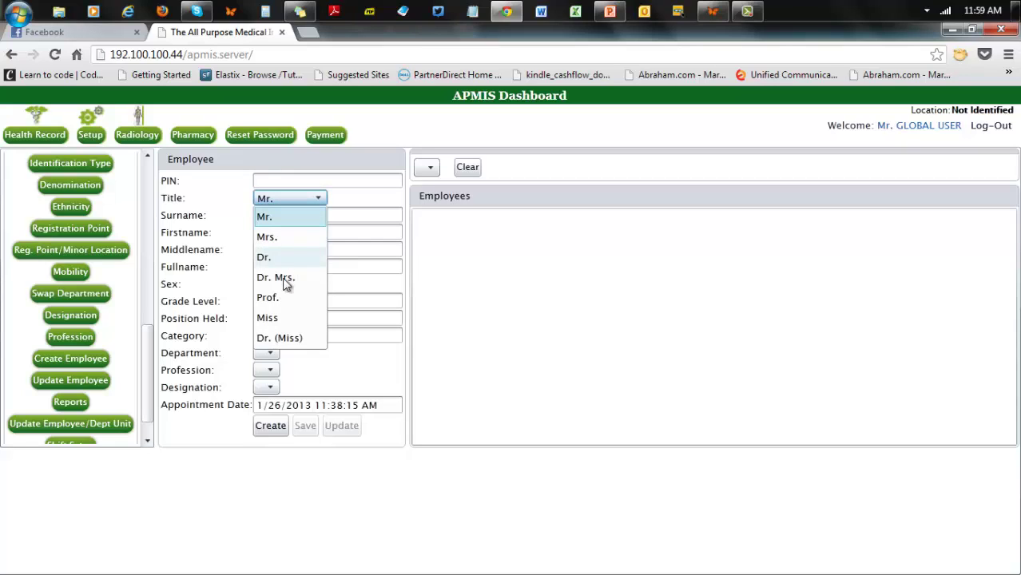
click(360, 211)
click(264, 215)
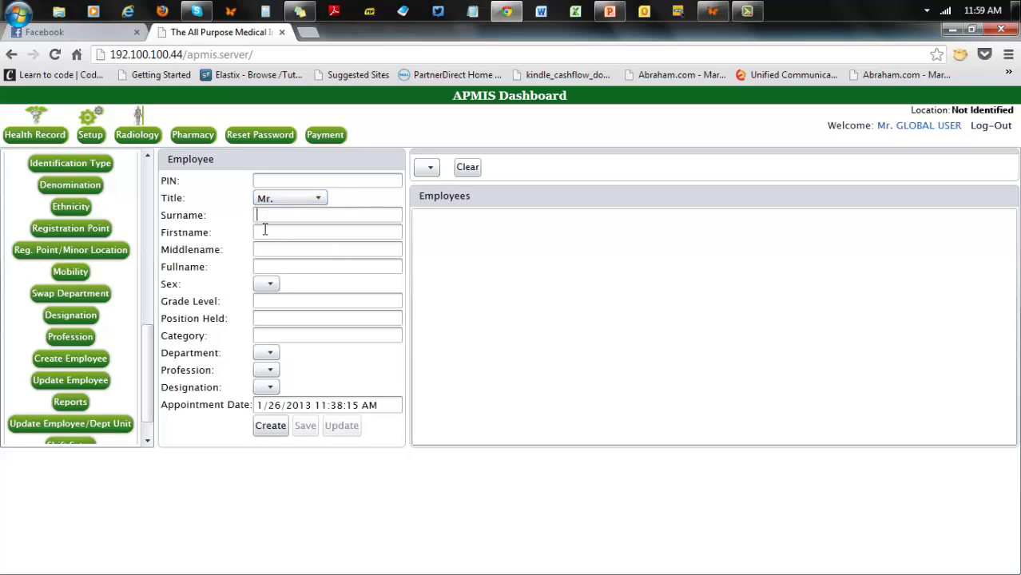
click(266, 285)
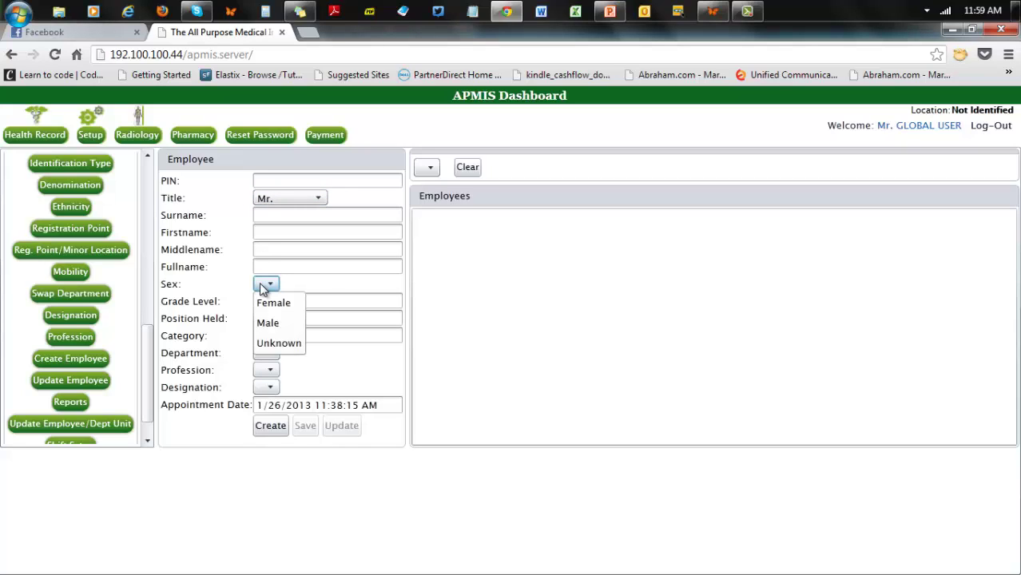
click(337, 291)
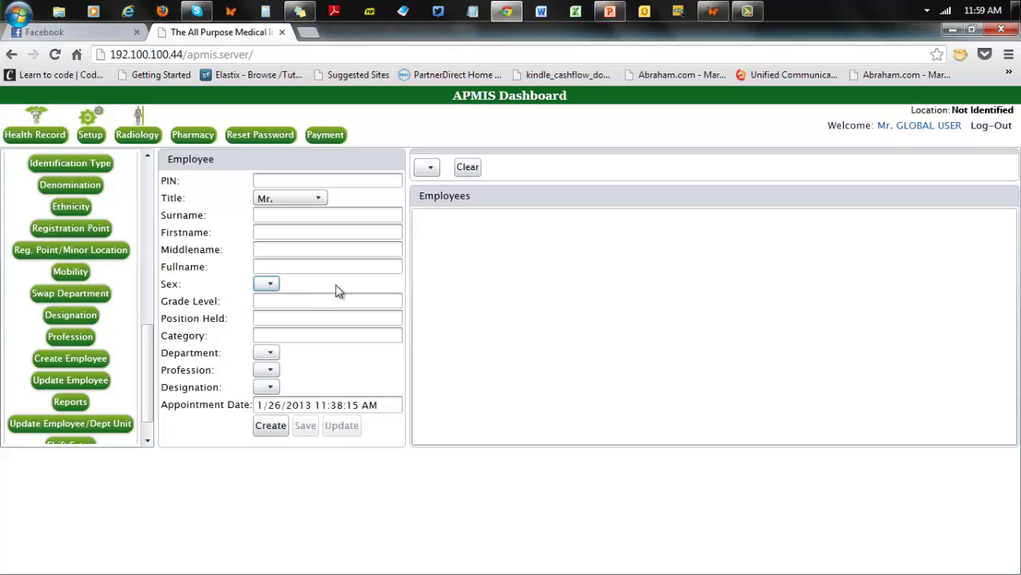
click(277, 303)
click(264, 353)
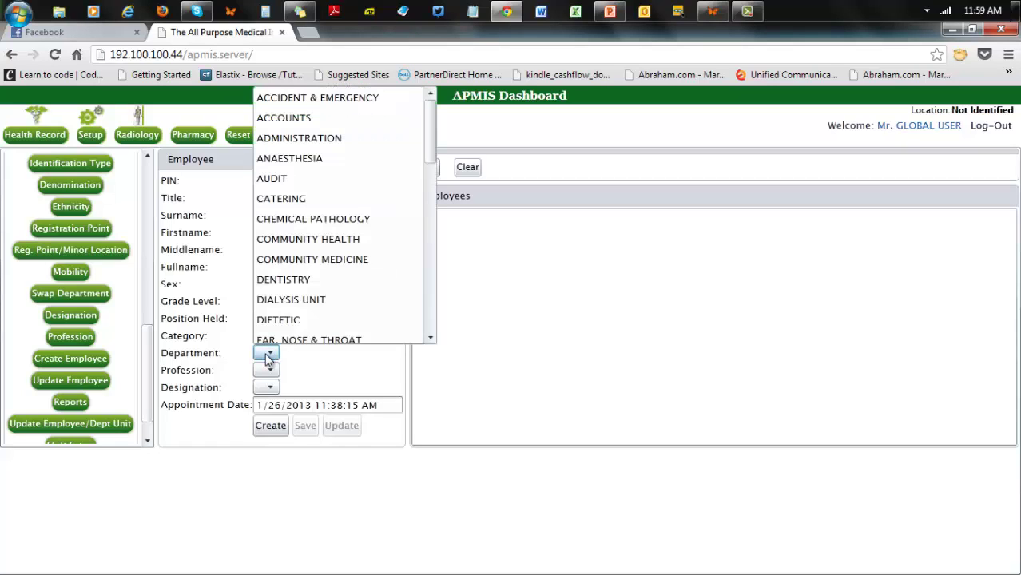
click(319, 359)
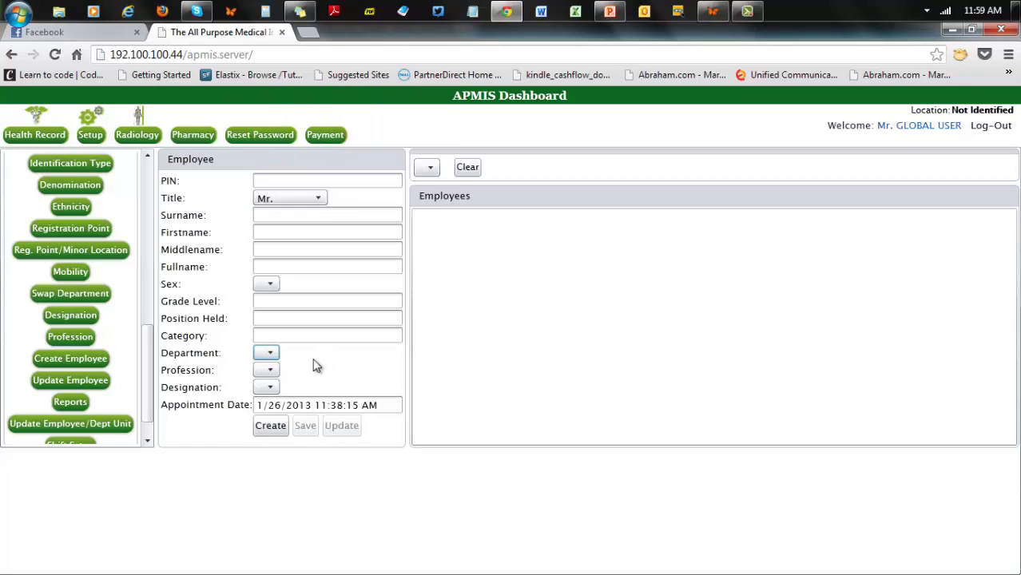
click(268, 301)
Set the profession to Doctor and review the designations available for doctors
click(270, 354)
click(268, 380)
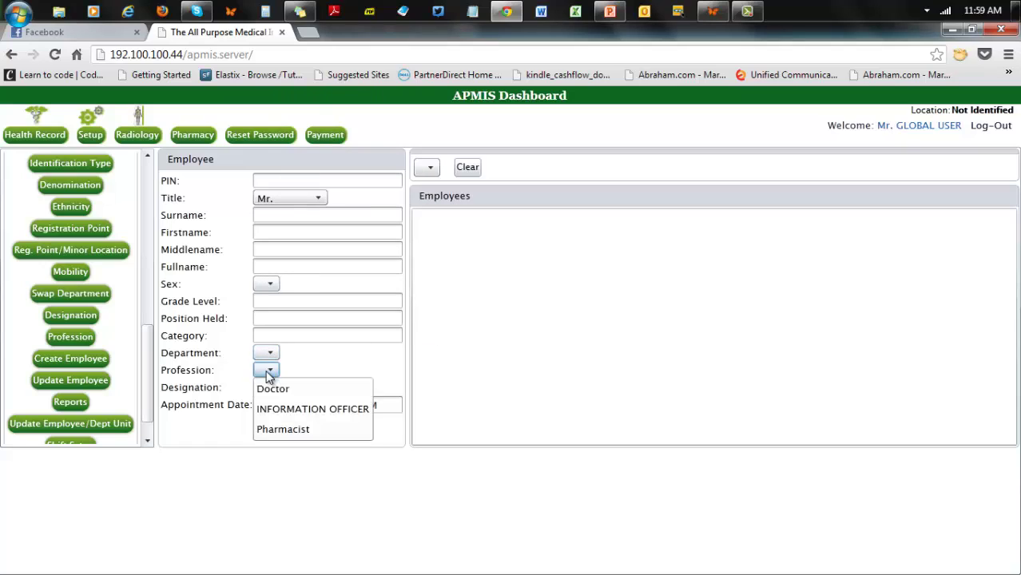
click(269, 372)
click(272, 391)
click(269, 388)
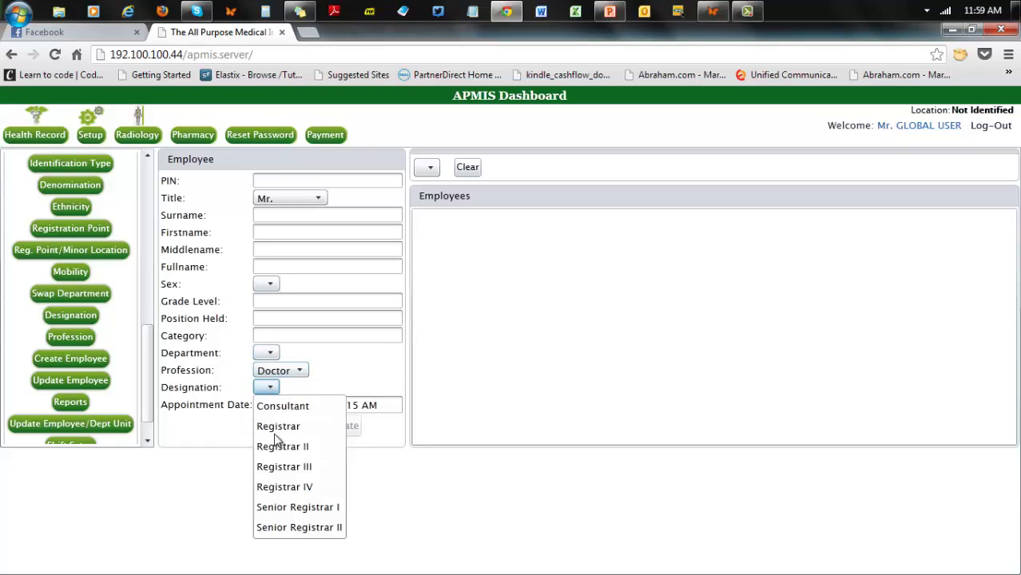
click(281, 382)
click(281, 376)
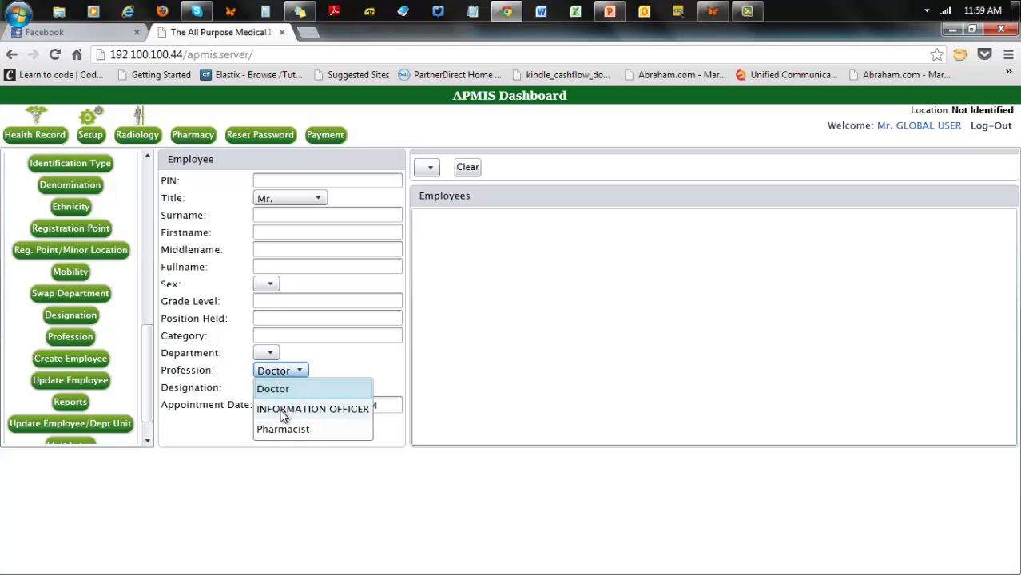
Switch the profession to Pharmacist and review the pharmacist designations
click(284, 429)
click(269, 388)
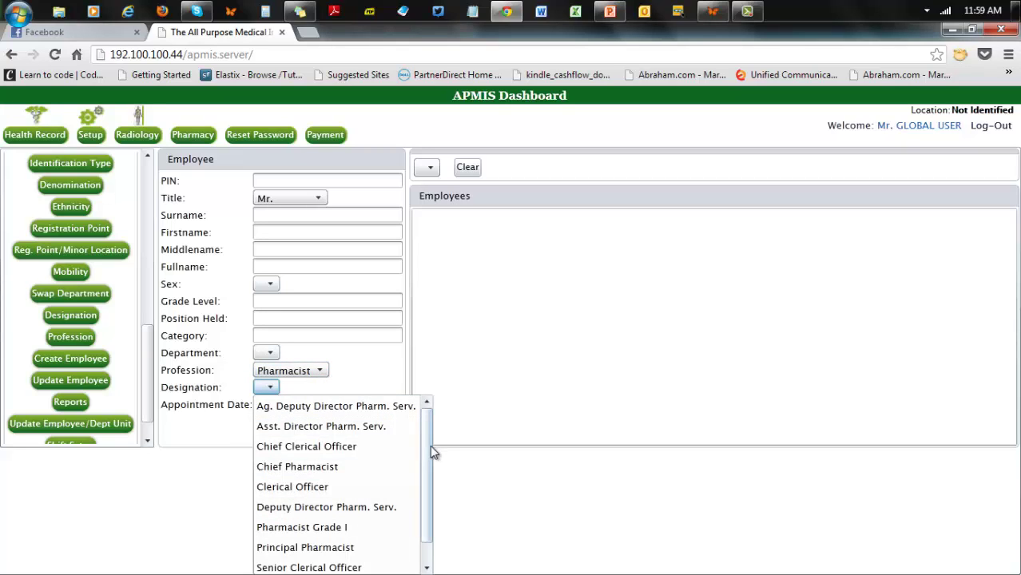
scroll(430, 445, down, 1)
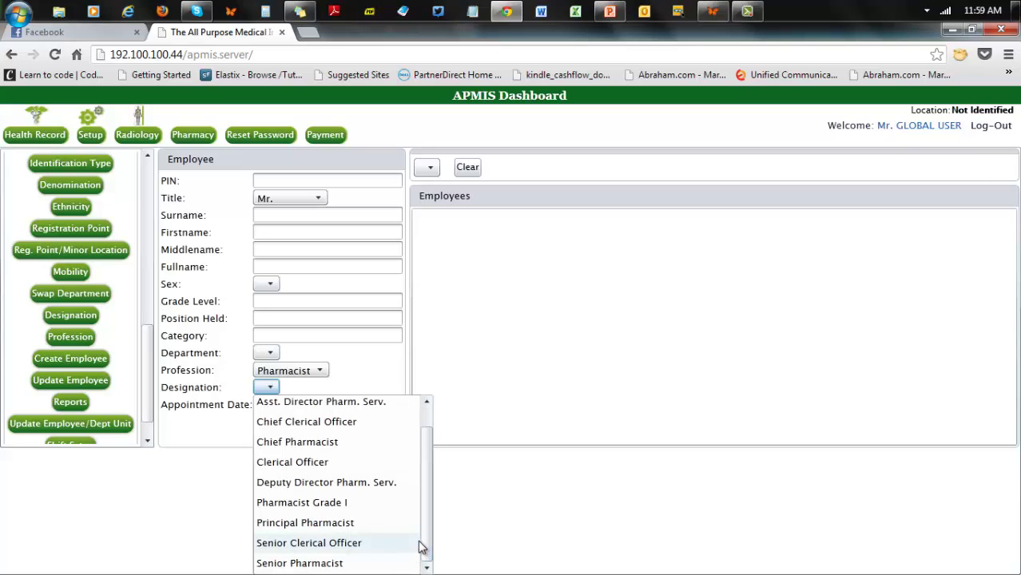
scroll(427, 444, up, 1)
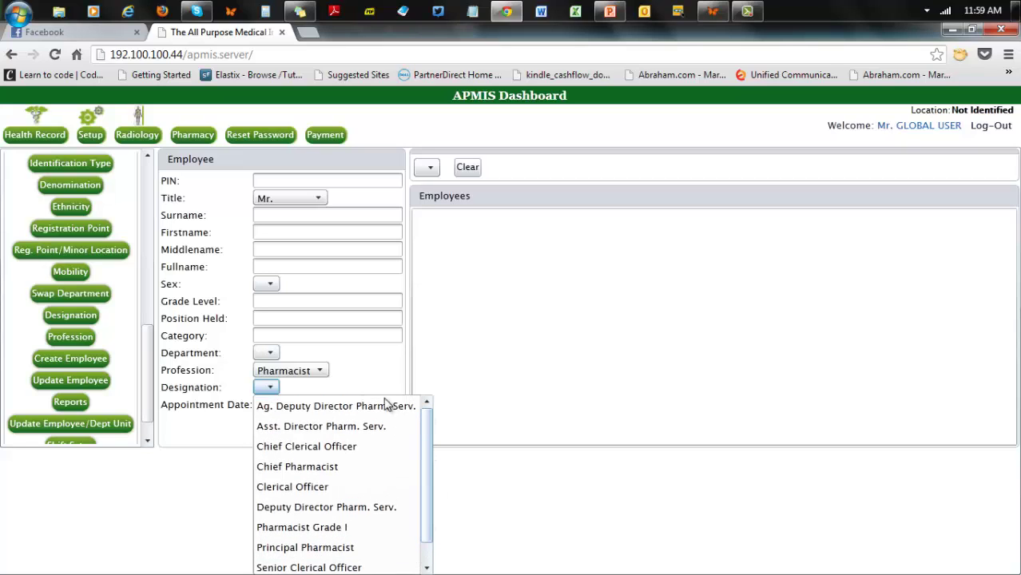
click(353, 364)
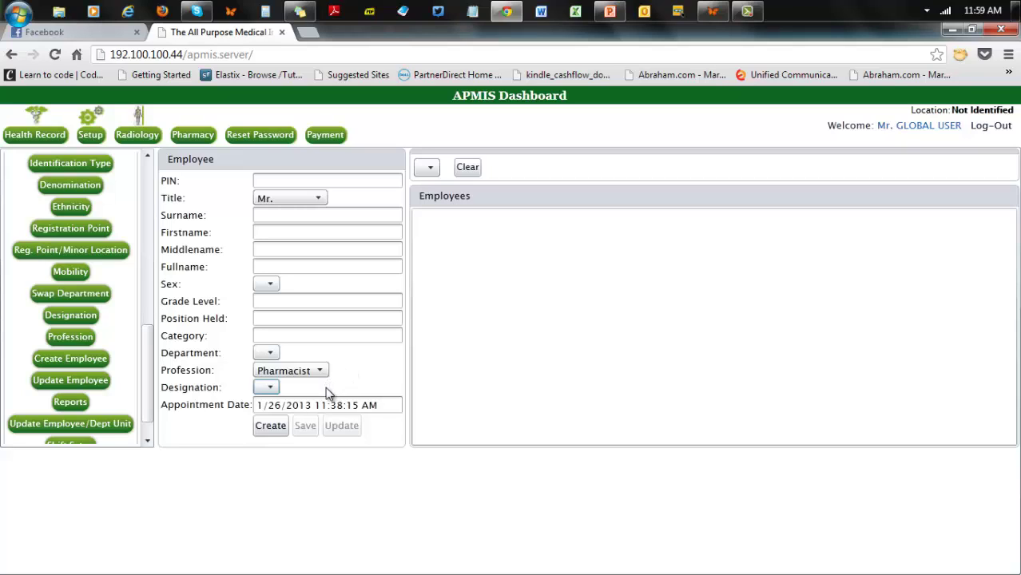
drag(258, 405, 310, 408)
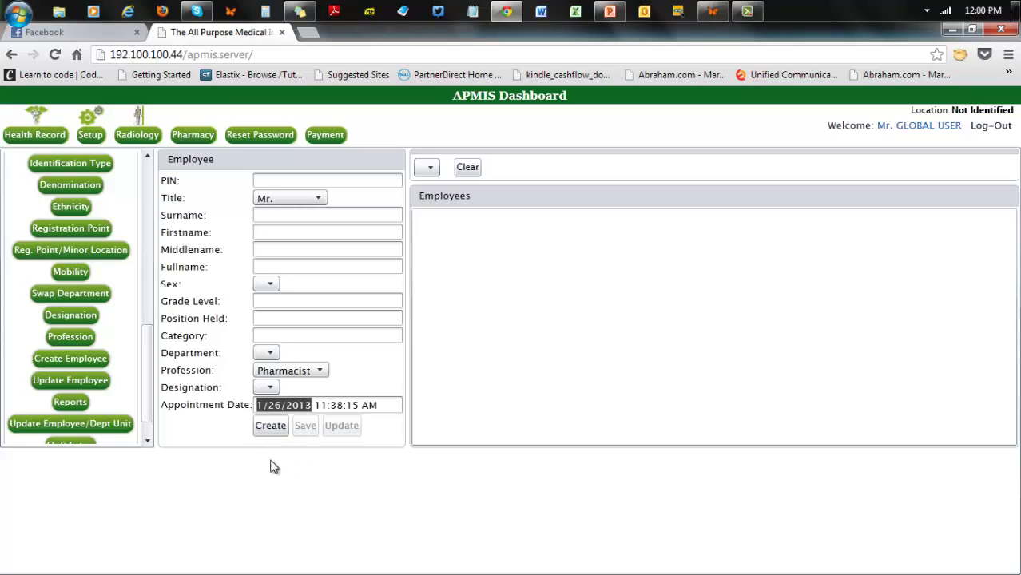
Filter employees by ACCIDENT & EMERGENCY, AUDIT, DENTISTRY, then DIETETIC, and return to FreeMind
click(431, 167)
click(457, 191)
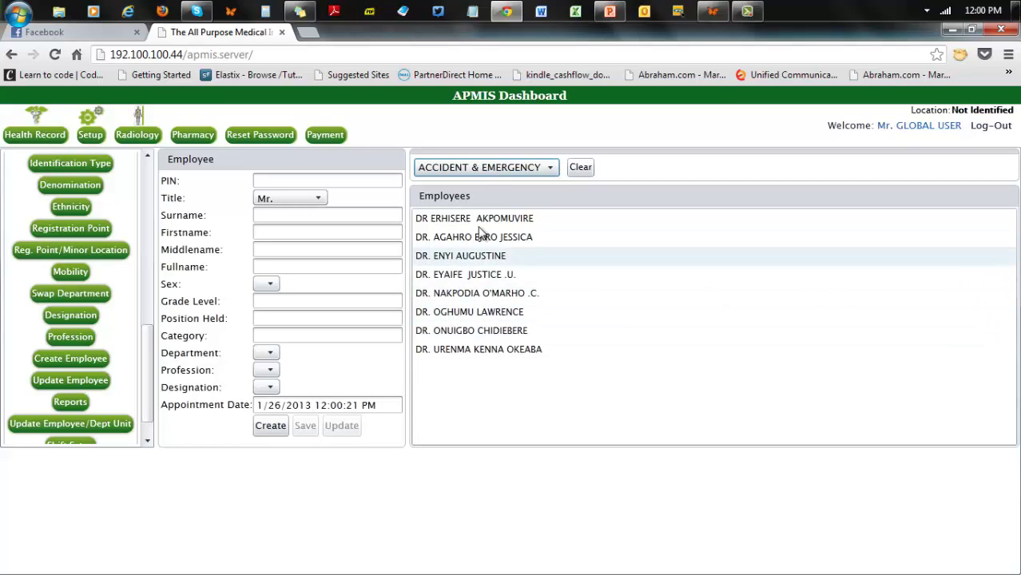
click(510, 170)
click(462, 270)
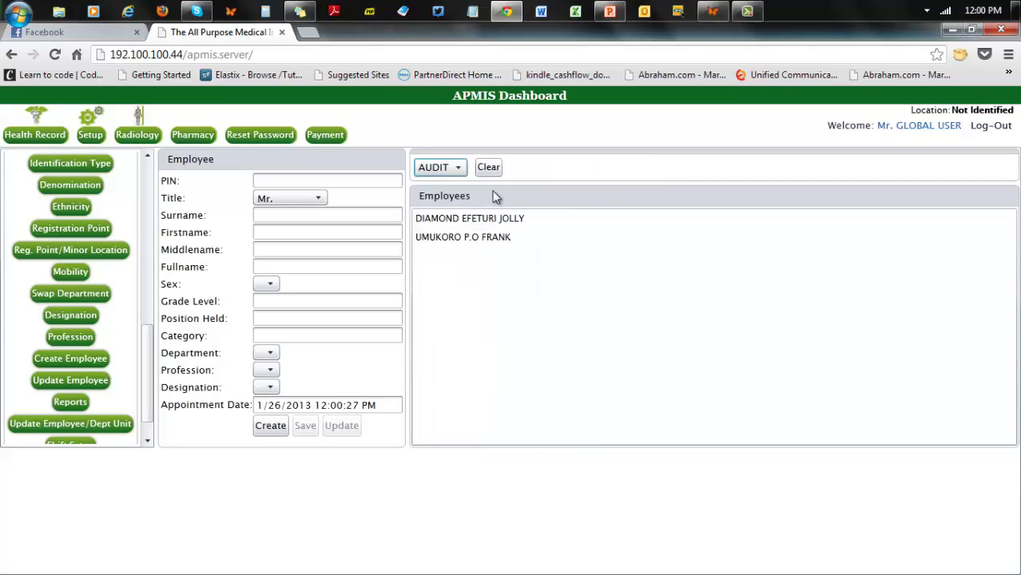
click(448, 167)
click(451, 369)
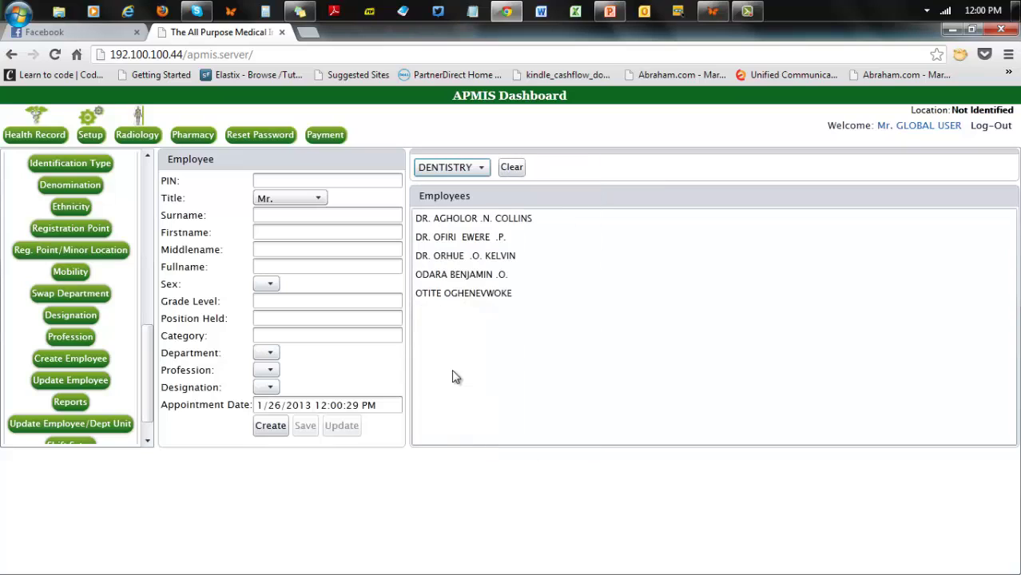
click(461, 170)
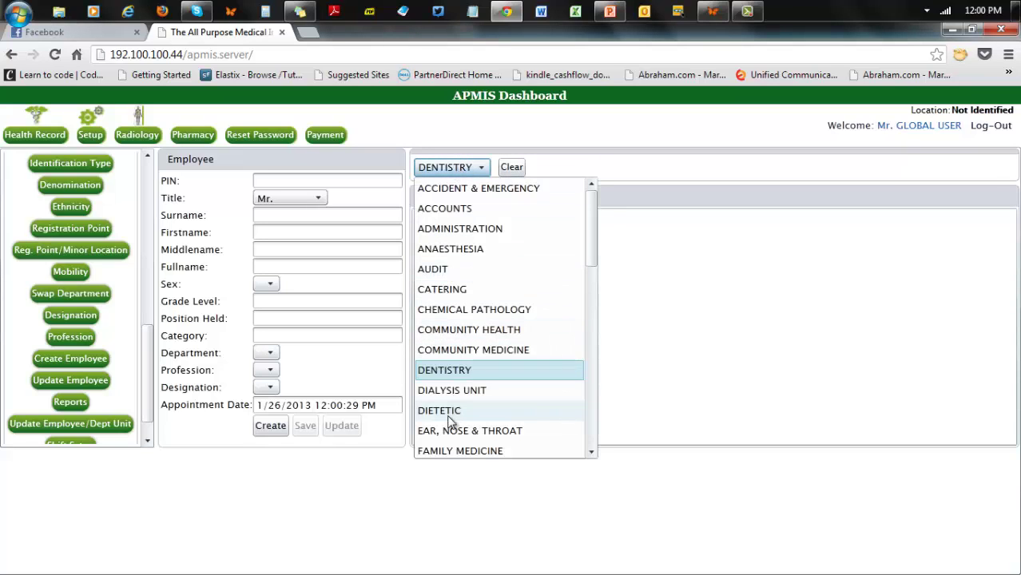
click(443, 412)
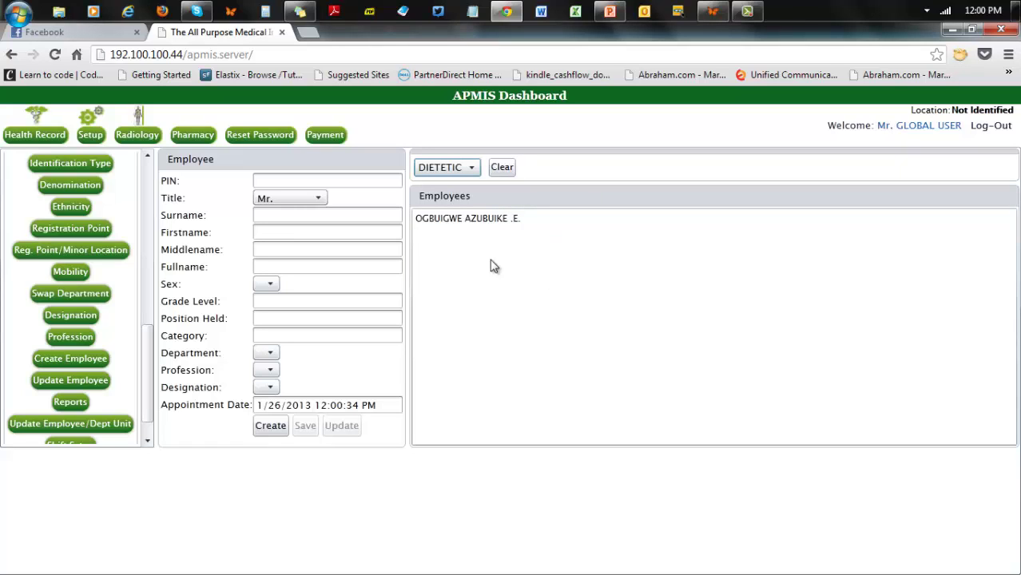
click(448, 174)
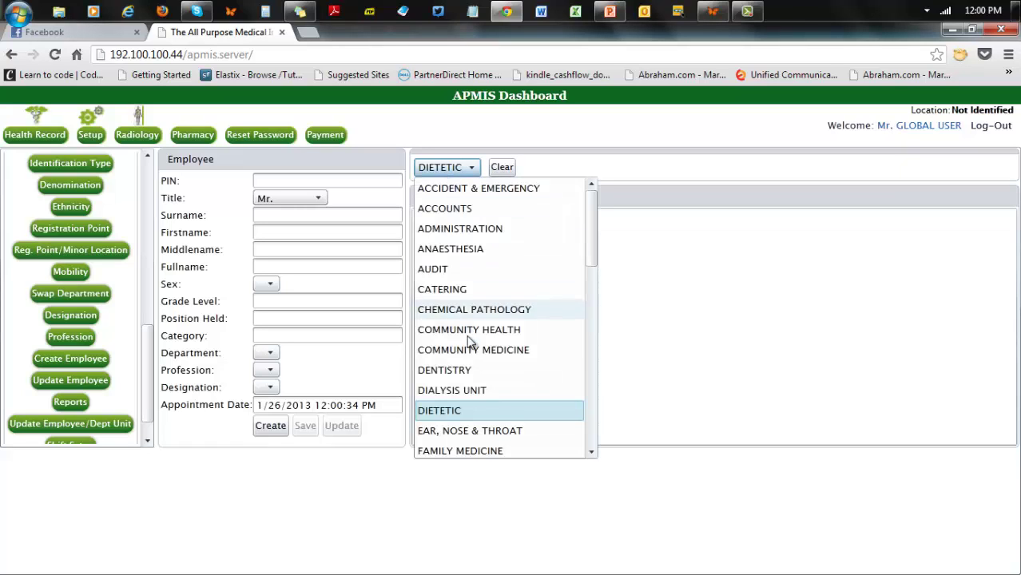
click(713, 11)
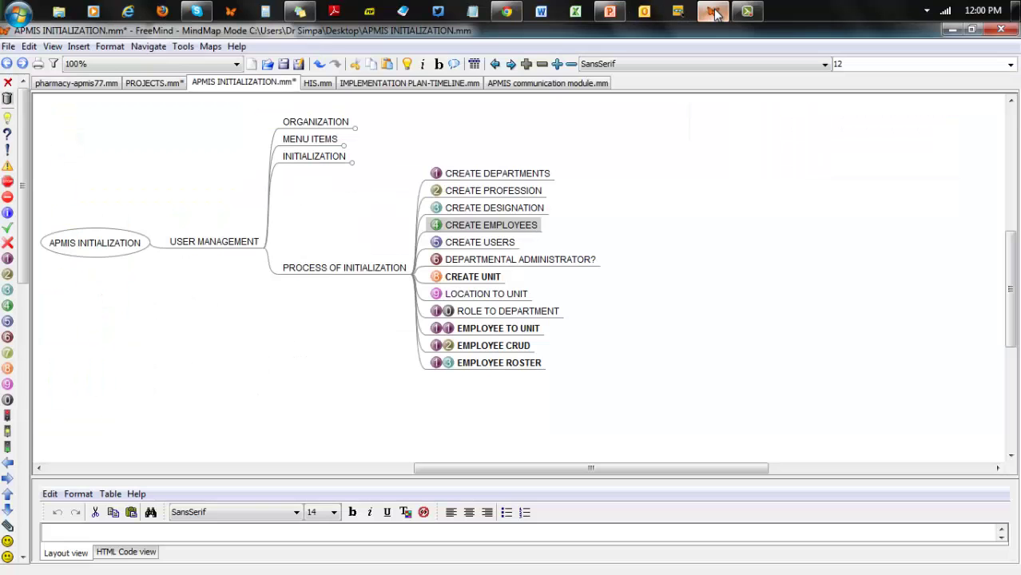
Select the CREATE DESIGNATION and CREATE USERS steps, then switch back to APMIS Dashboard
click(544, 208)
click(495, 244)
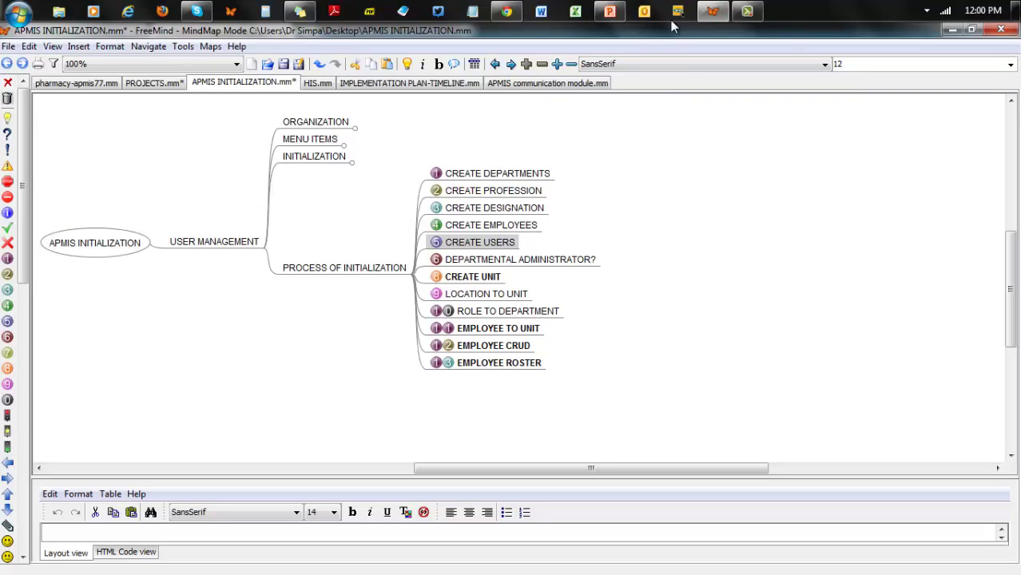
click(506, 11)
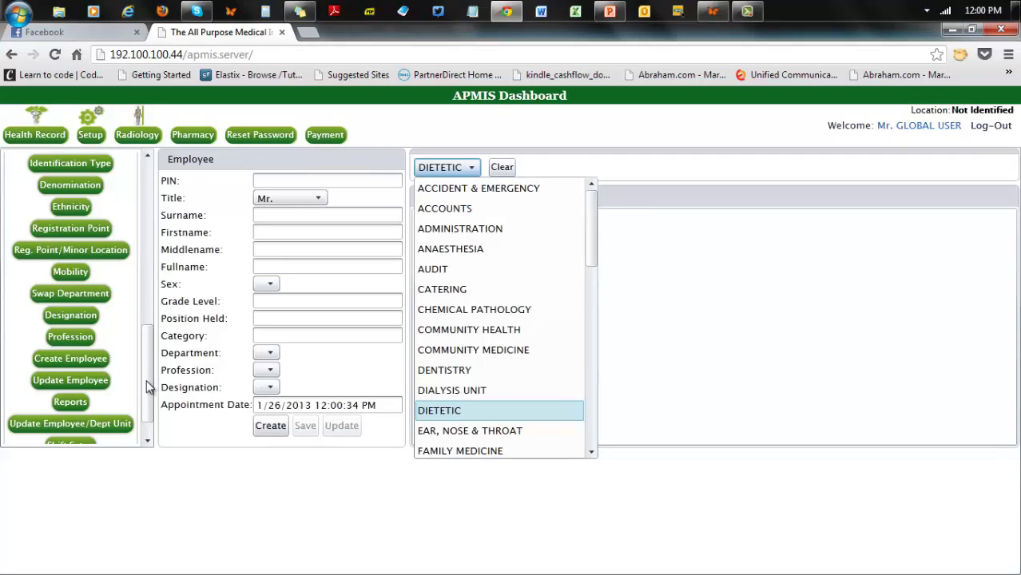
Close the department filter to view the DIETETIC employees and scroll the sidebar
click(145, 435)
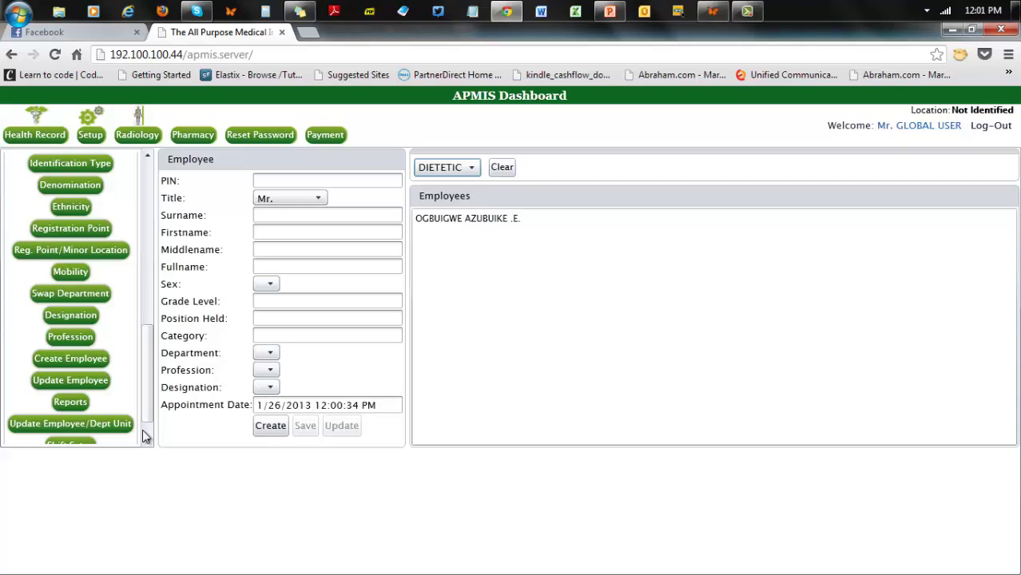
drag(146, 415, 148, 425)
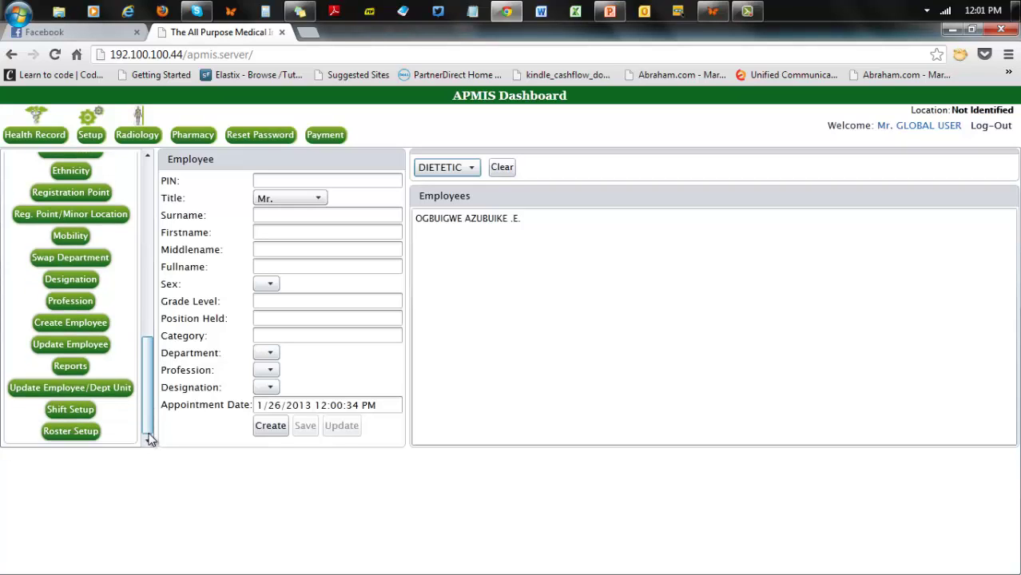
drag(146, 389, 154, 270)
scroll(120, 276, up, 2)
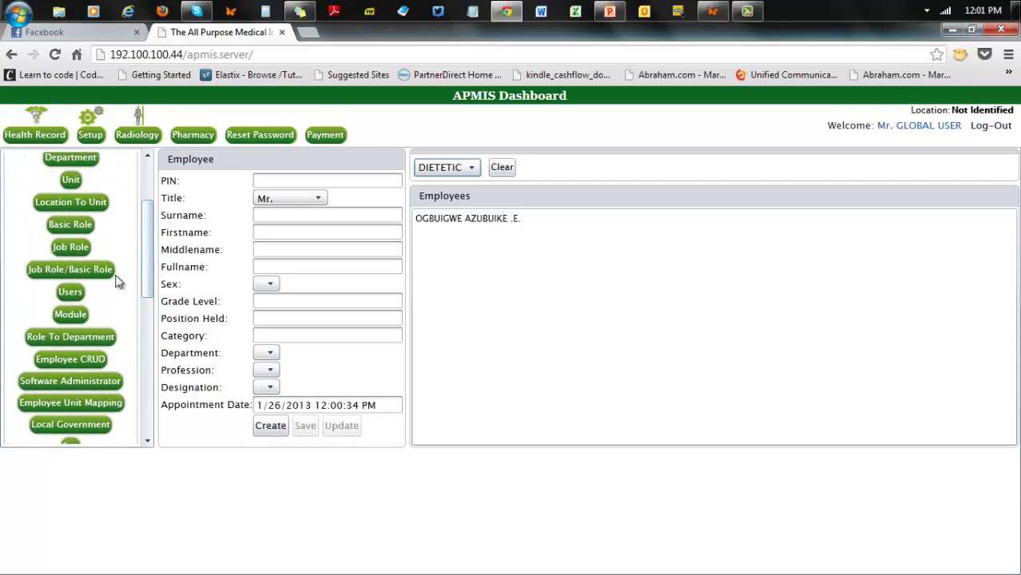
Start a new user with department ACCIDENT & EMERGENCY, leaving the employee unselected
click(70, 291)
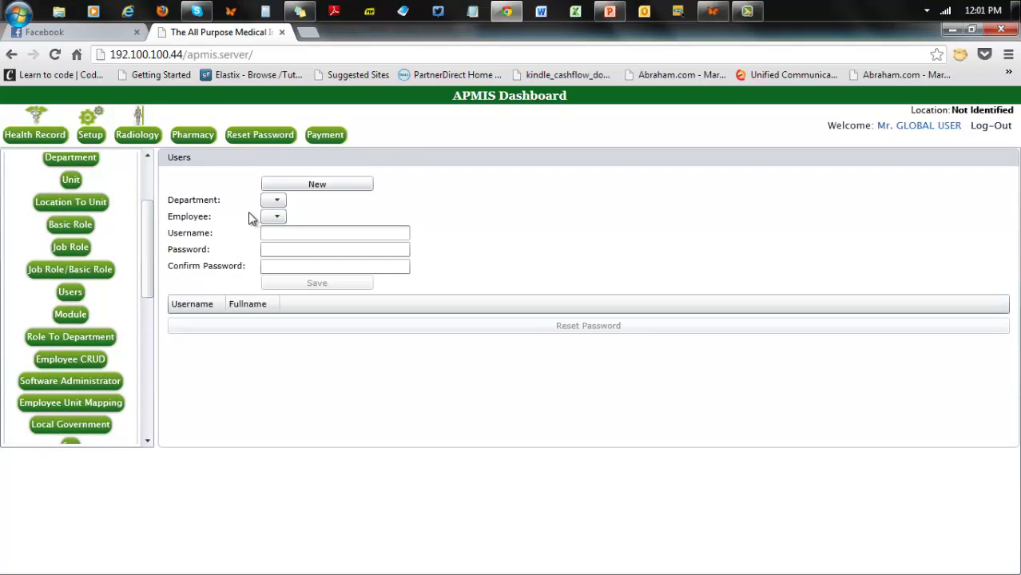
click(324, 189)
click(277, 199)
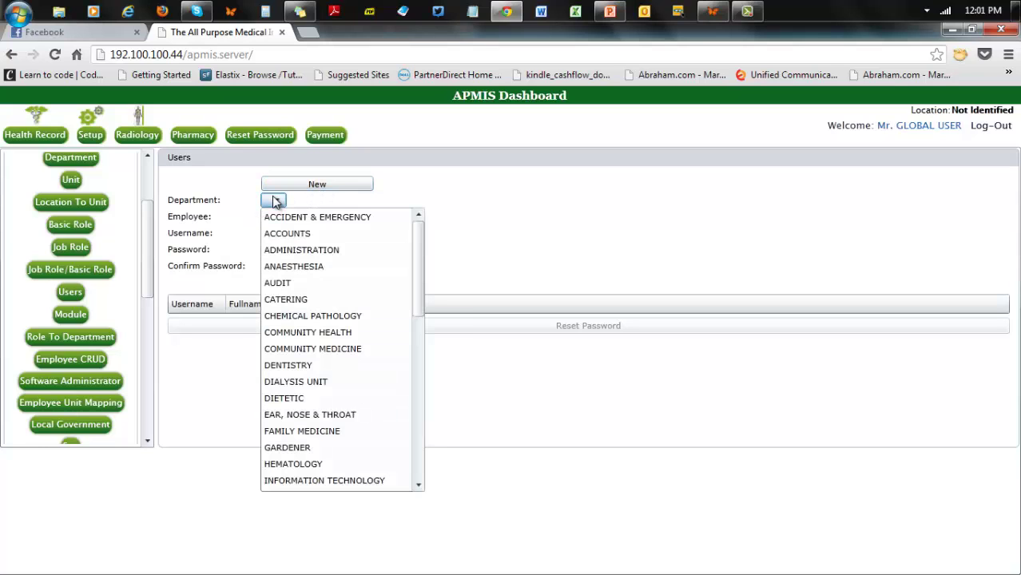
click(276, 217)
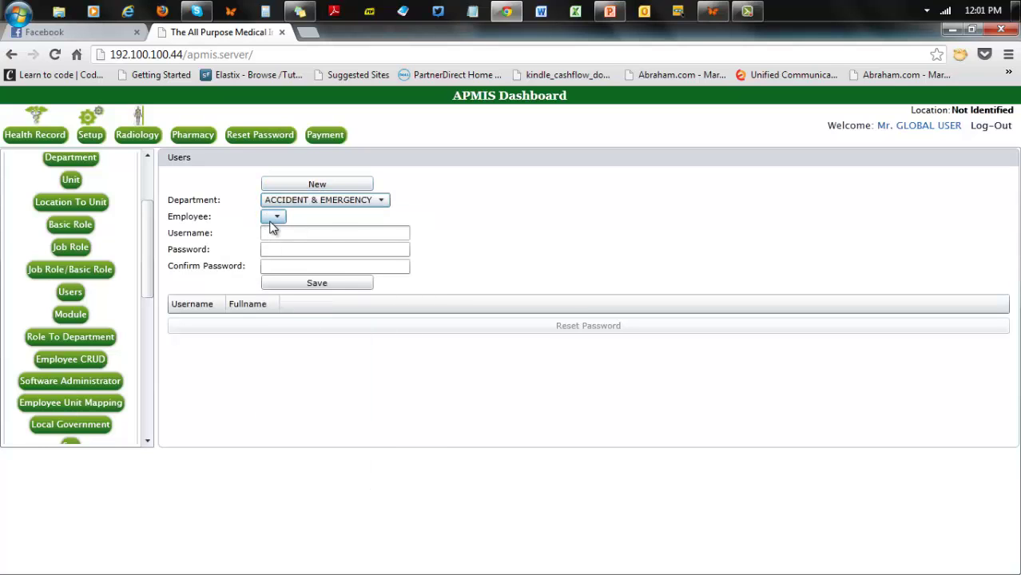
click(274, 217)
click(473, 230)
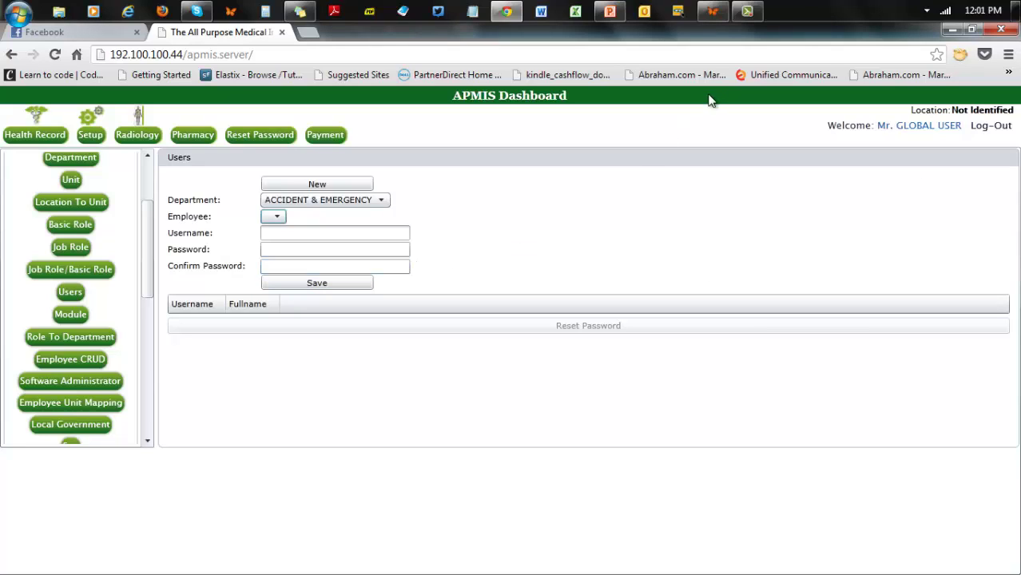
click(712, 11)
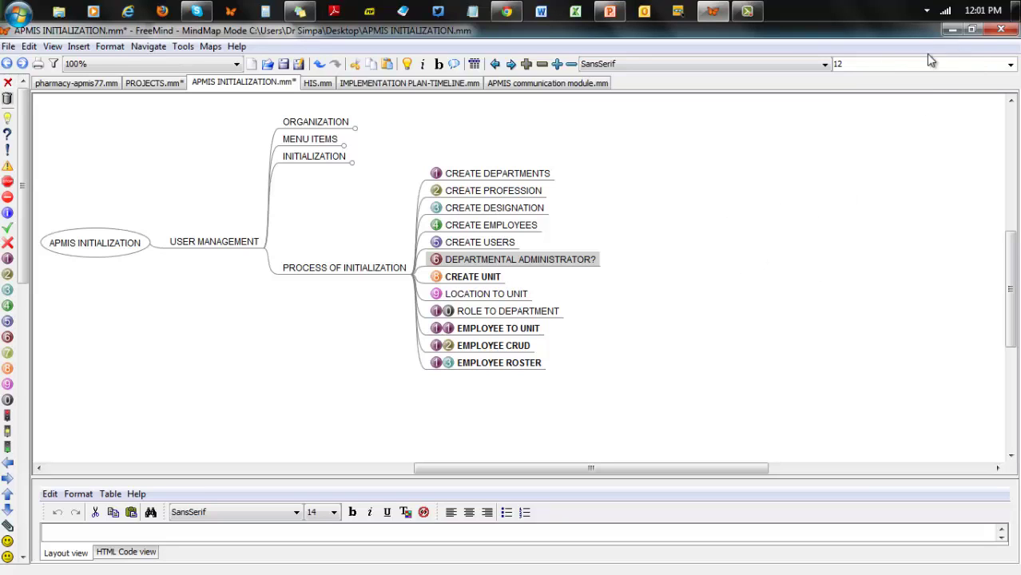
click(506, 11)
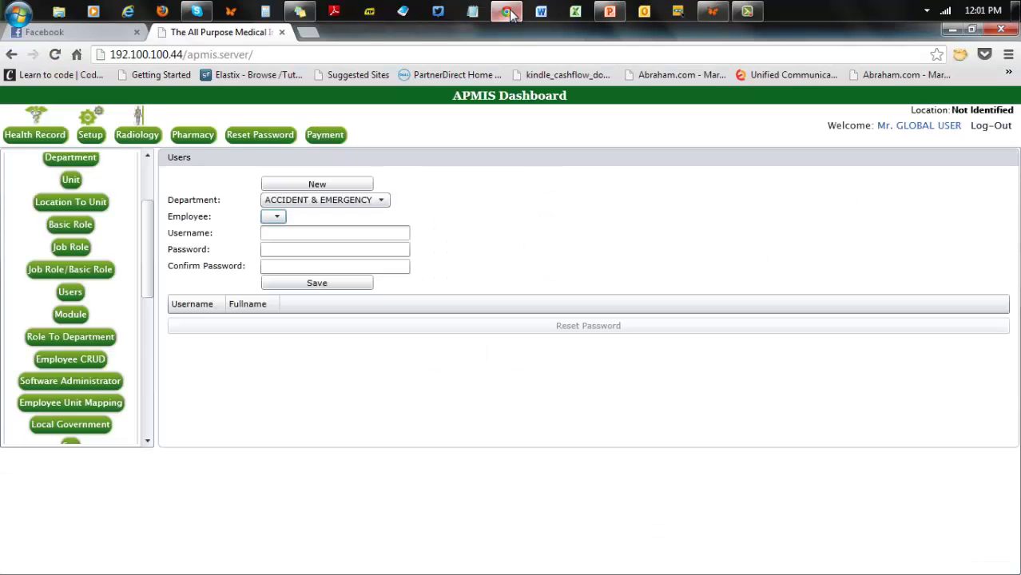
Open Software Administrator, choose the ANAESTHESIA department and tick one of its employees
scroll(141, 275, down, 2)
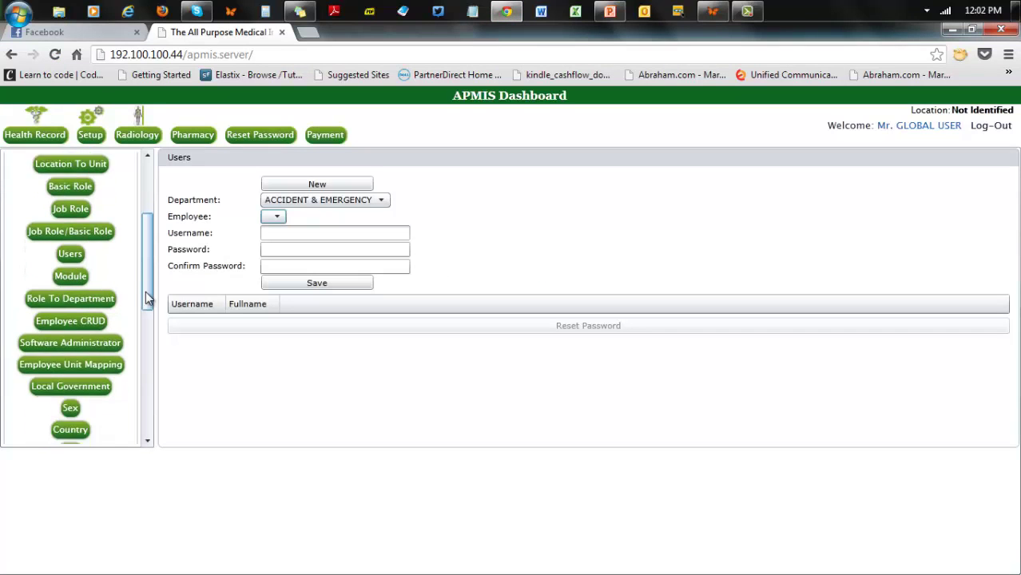
click(97, 317)
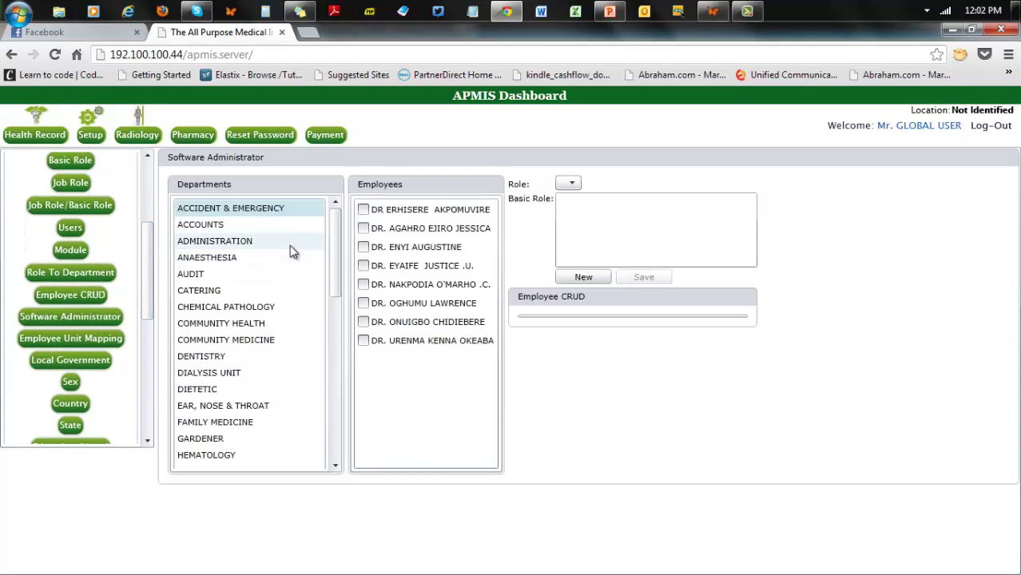
click(200, 239)
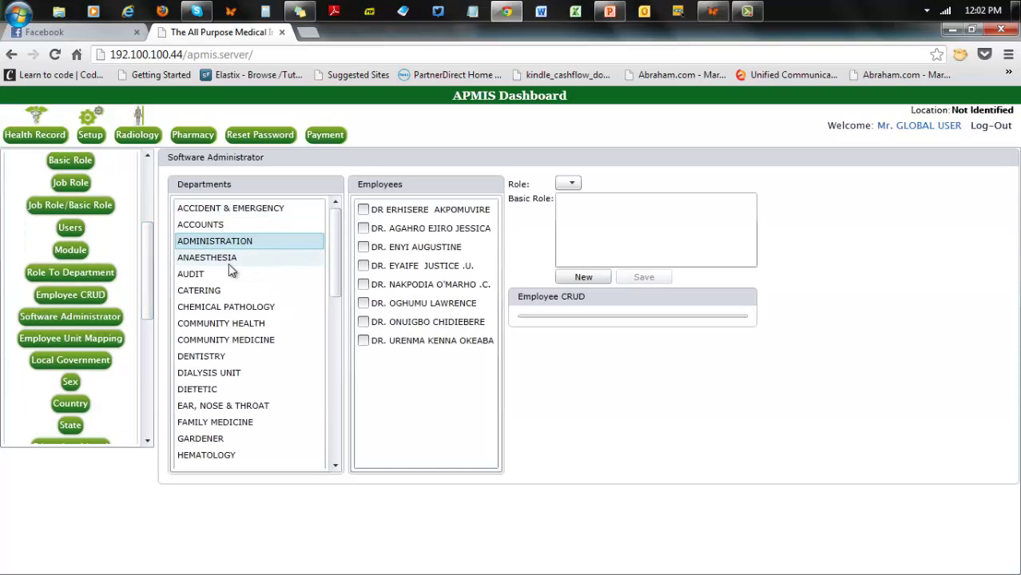
click(215, 261)
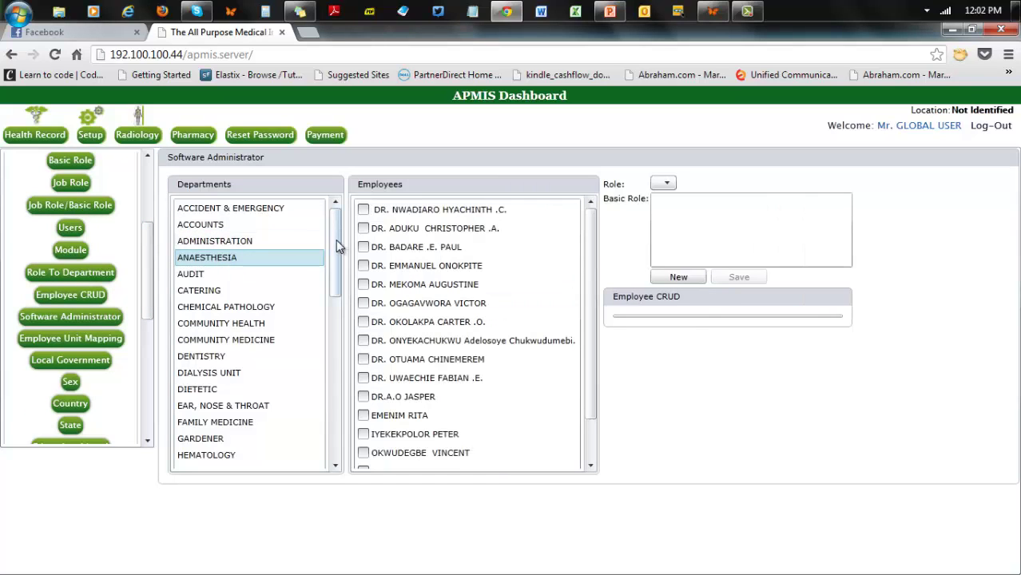
click(444, 249)
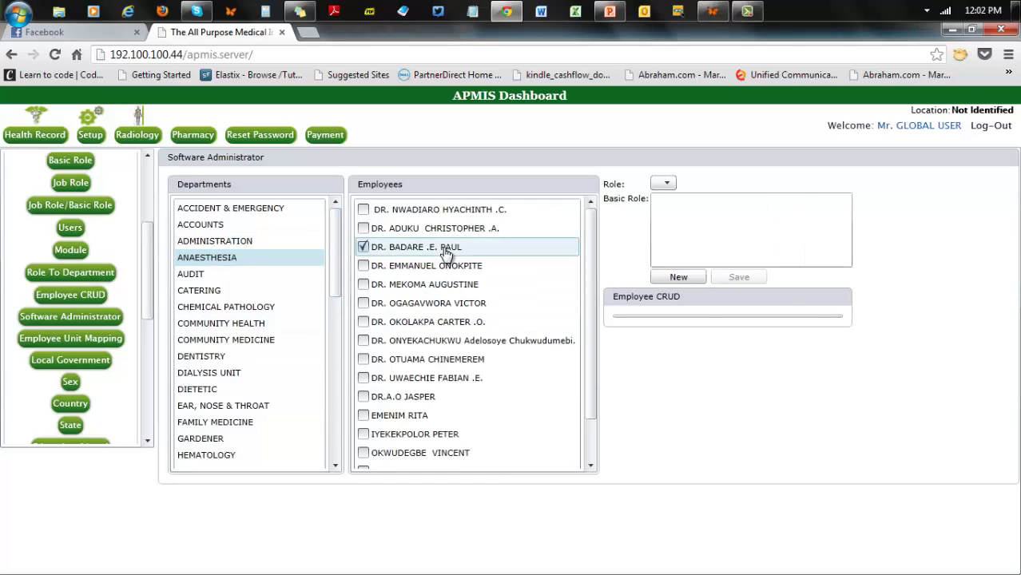
Review the administrator Role list without choosing one, then bring the mind map back
click(666, 183)
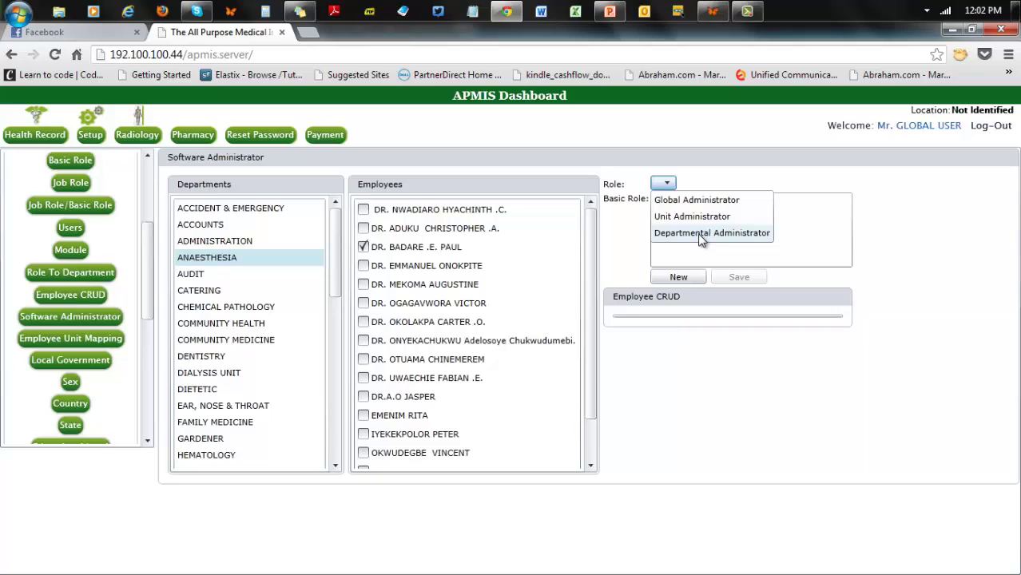
click(582, 146)
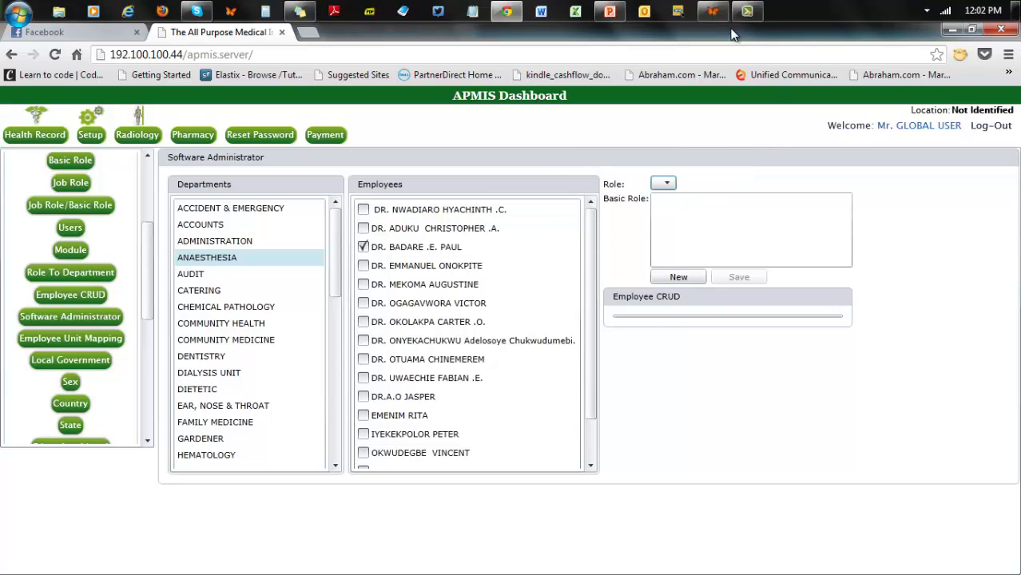
mouse_move(713, 15)
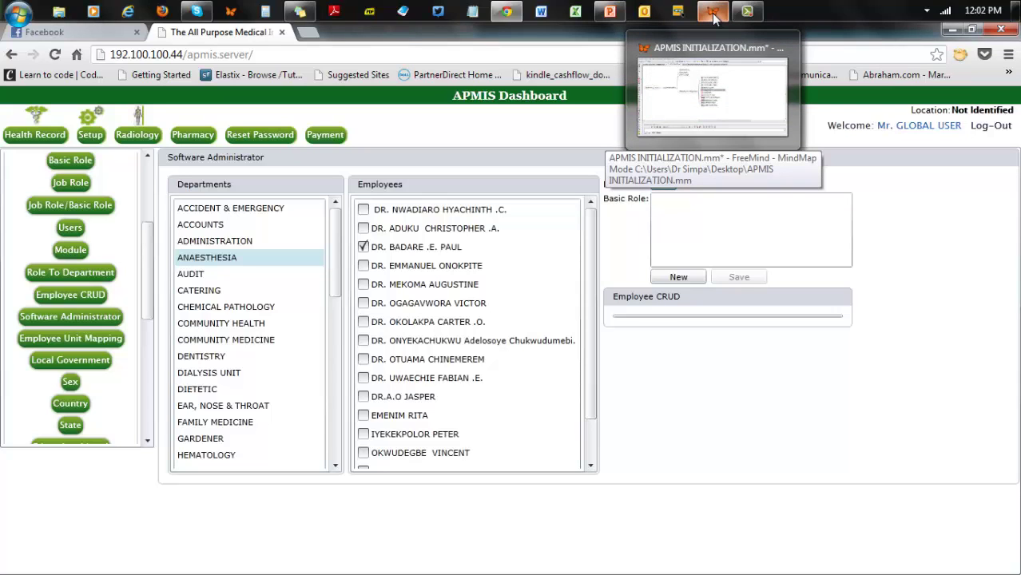
click(714, 17)
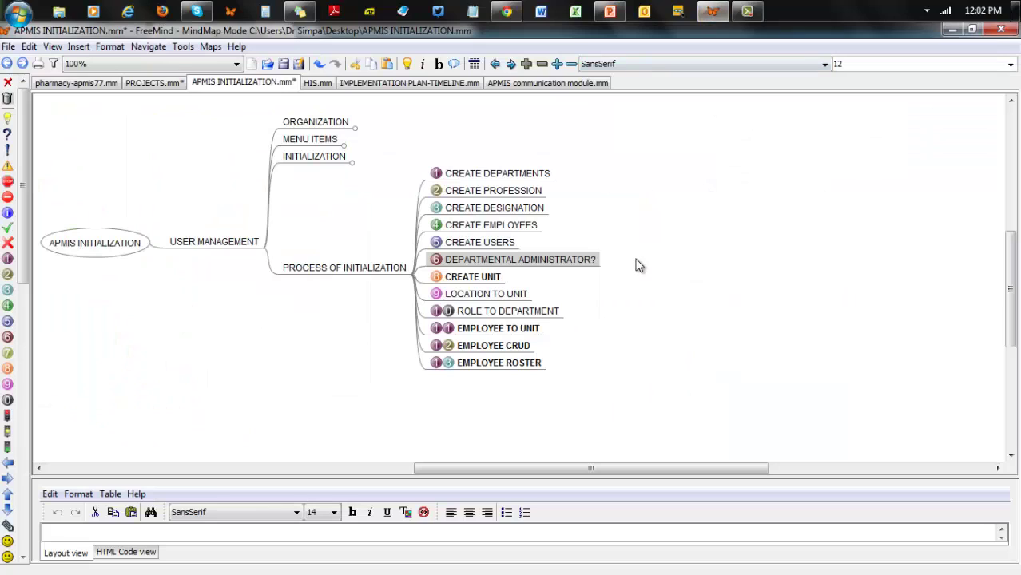
Check the CREATE UNIT and DEPARTMENTAL ADMINISTRATOR? nodes, ending on CREATE UNIT, then return to APMIS
click(489, 282)
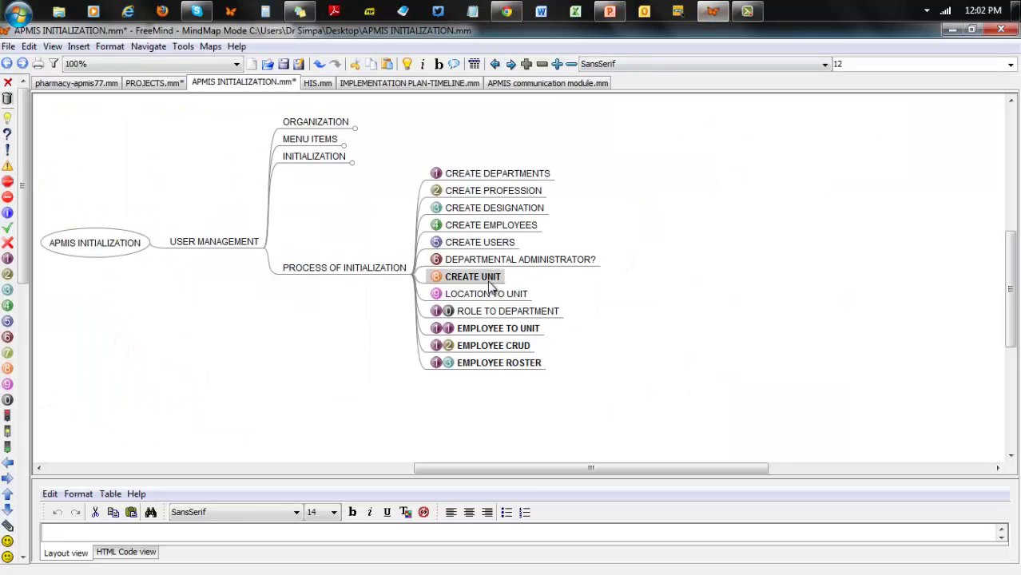
click(541, 269)
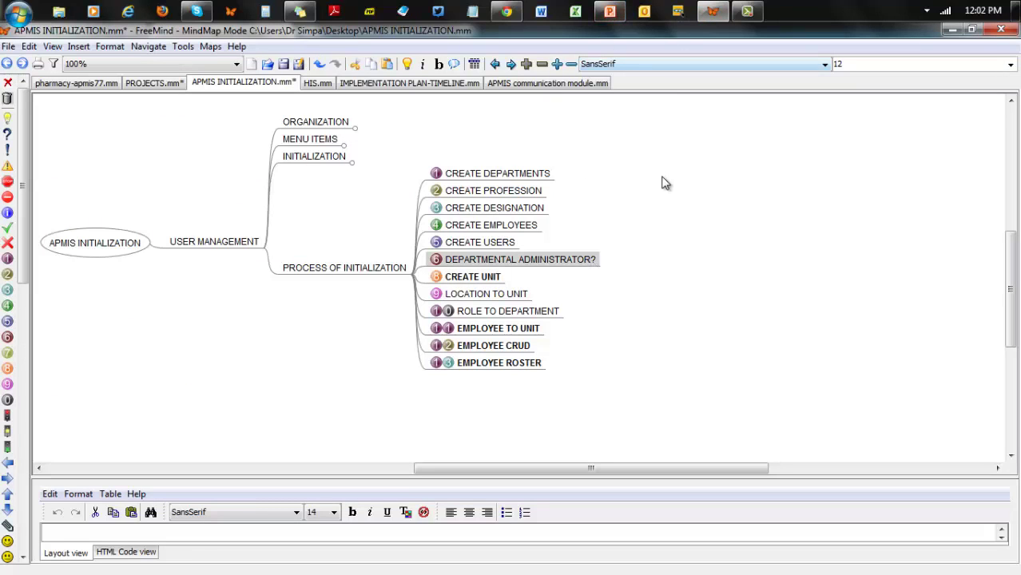
click(467, 277)
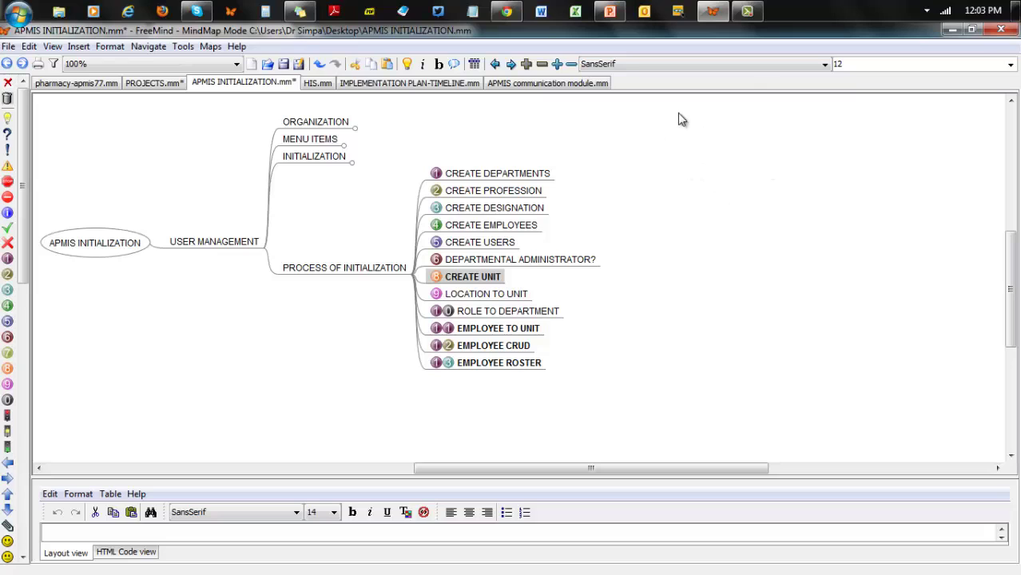
click(518, 10)
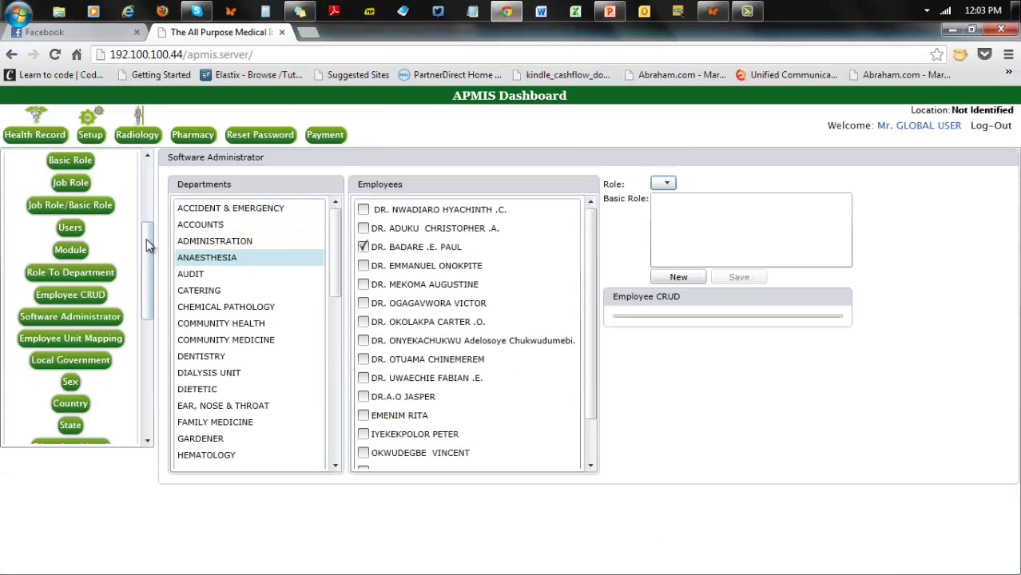
Scroll the left menu and open the Unit page for INFORMATION TECHNOLOGY department units
drag(146, 239, 152, 196)
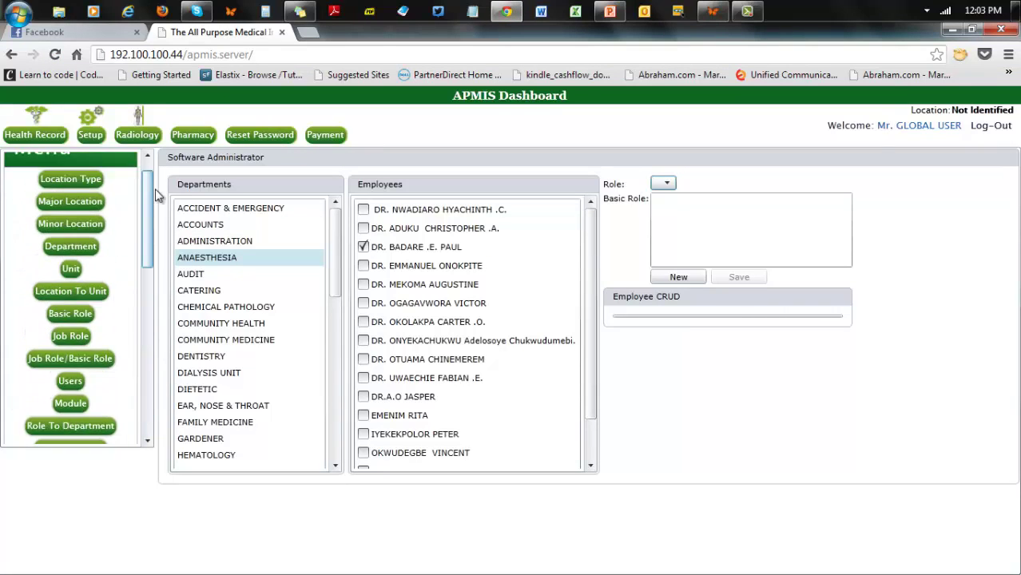
click(72, 269)
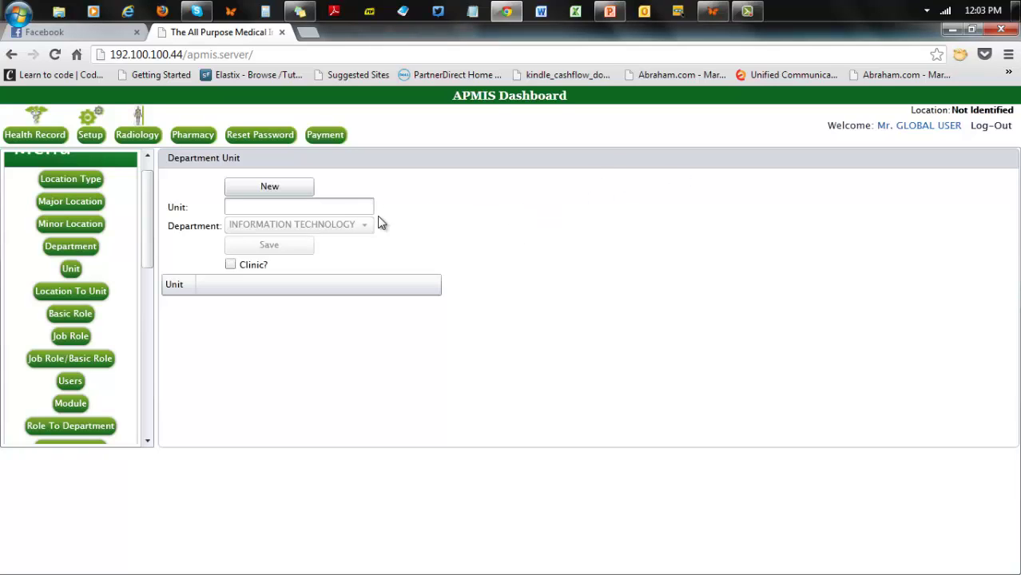
Click into the Unit name field, then bring up the mind map to check LOCATION TO UNIT
click(266, 205)
click(711, 16)
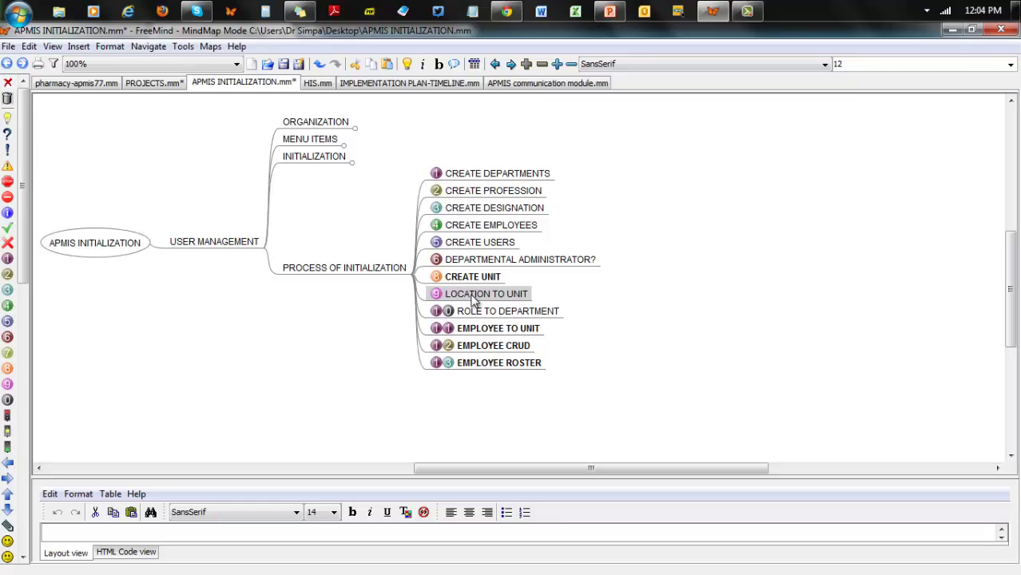
Look at the Assign Location(s) To Departmental Unit page, then return to the mind map
click(508, 12)
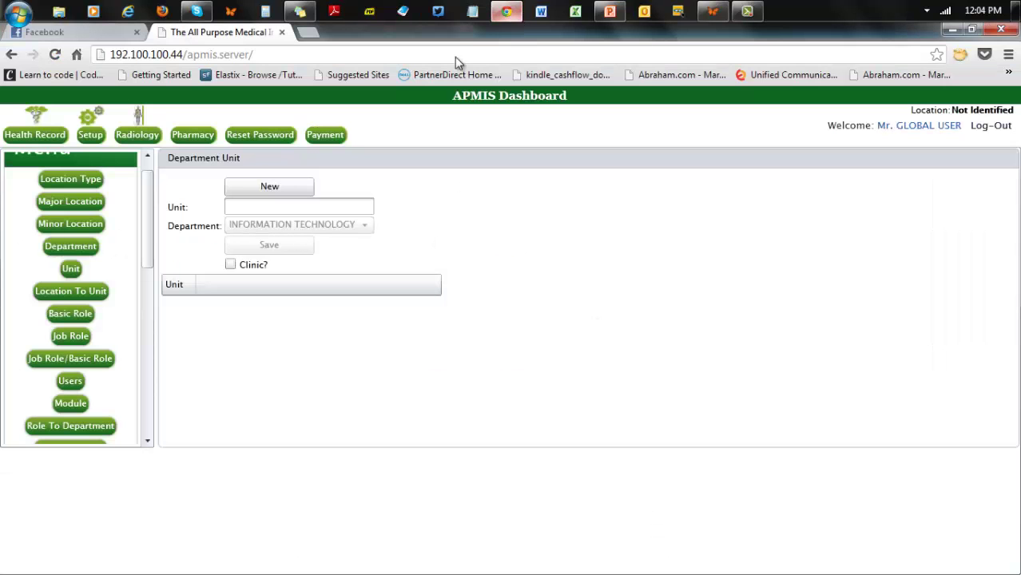
click(87, 292)
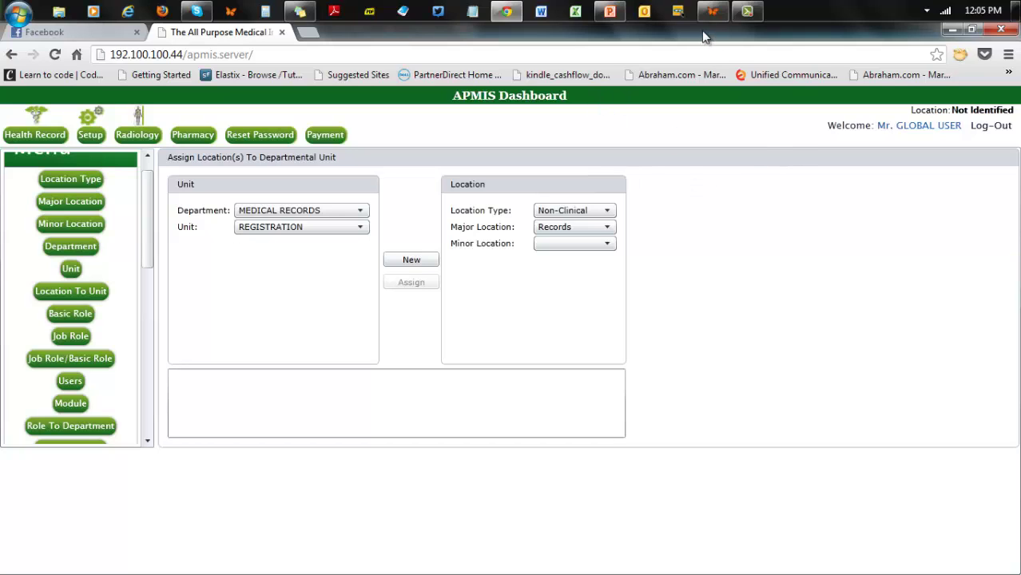
mouse_move(711, 16)
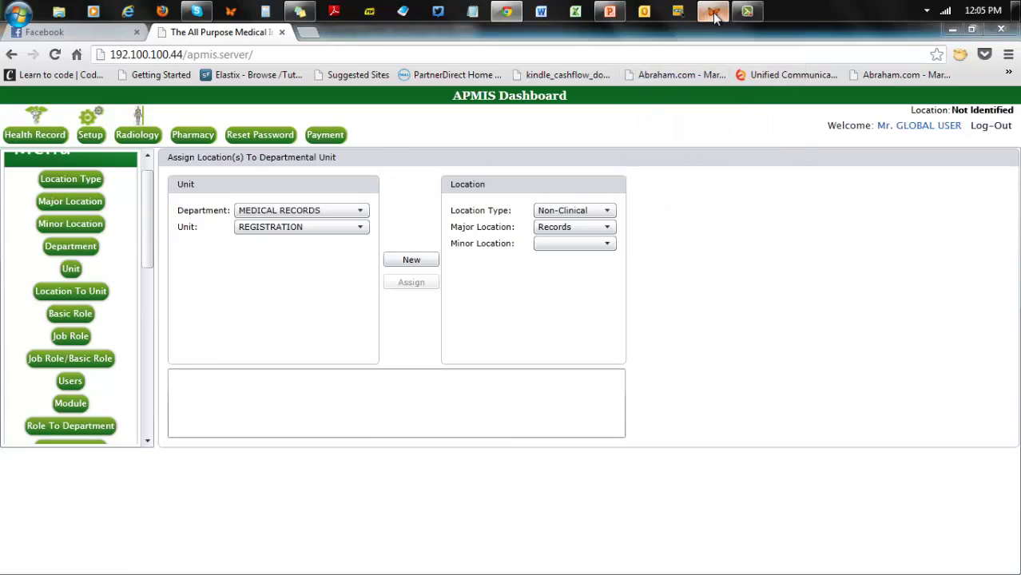
click(713, 13)
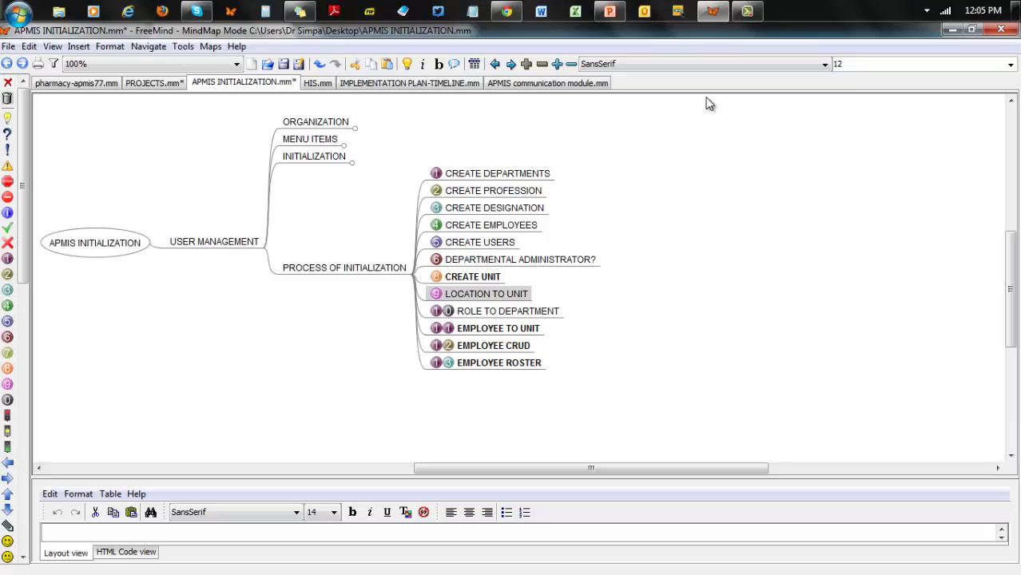
Open the Role To Department mapping page and try ACCIDENT & EMERGENCY as the department
click(507, 12)
drag(147, 230, 150, 294)
click(87, 231)
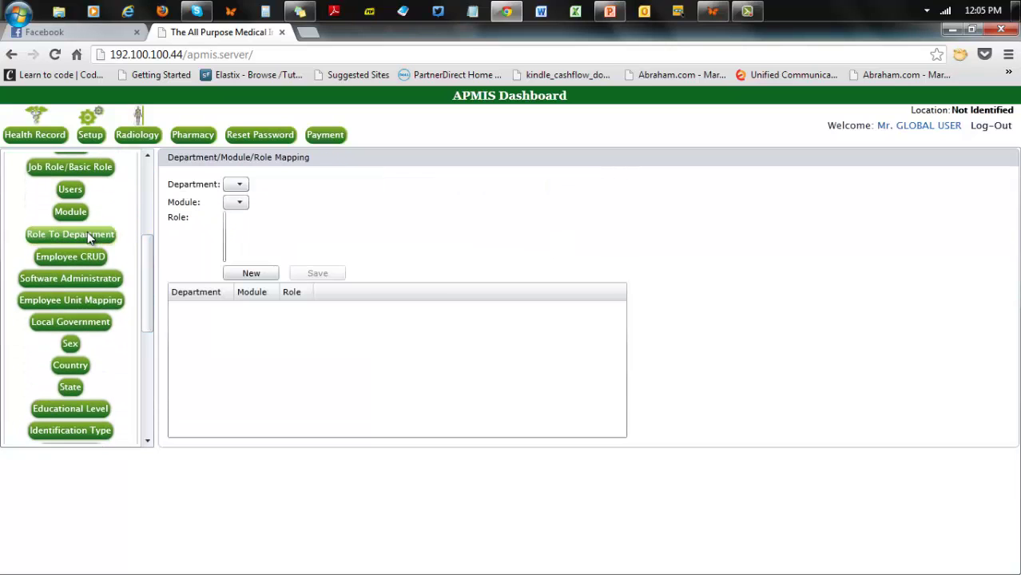
click(238, 185)
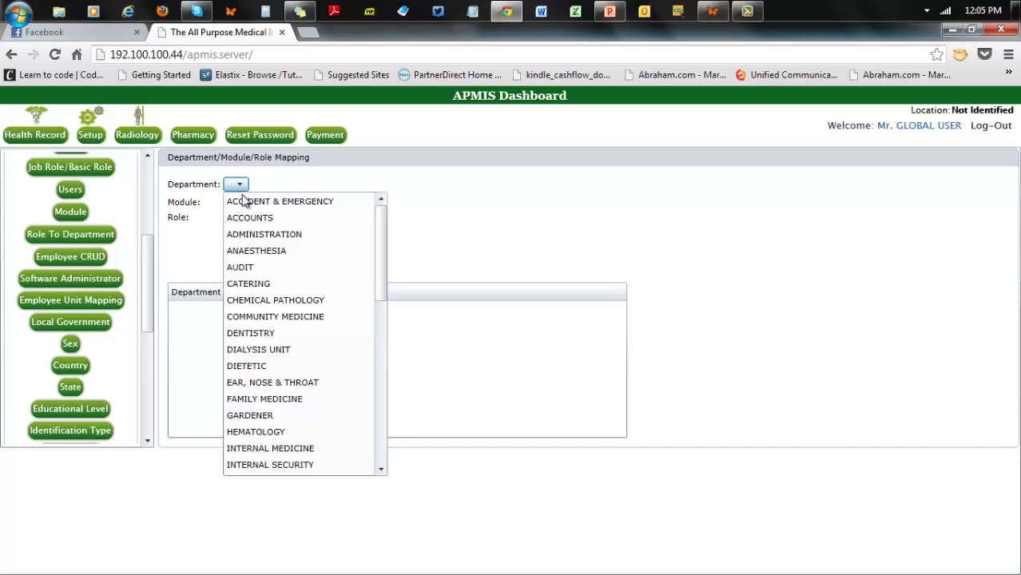
click(289, 200)
click(236, 203)
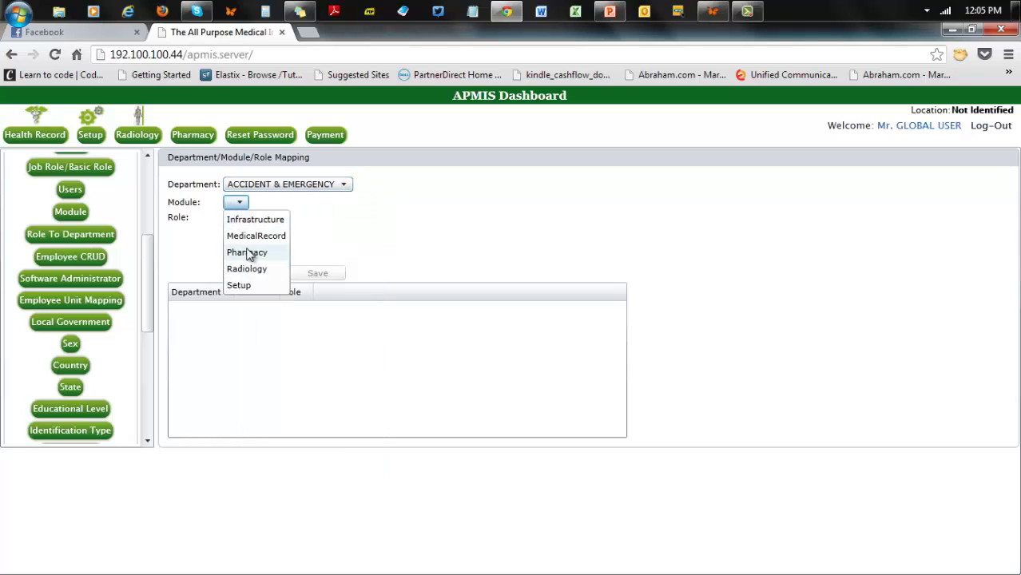
click(285, 193)
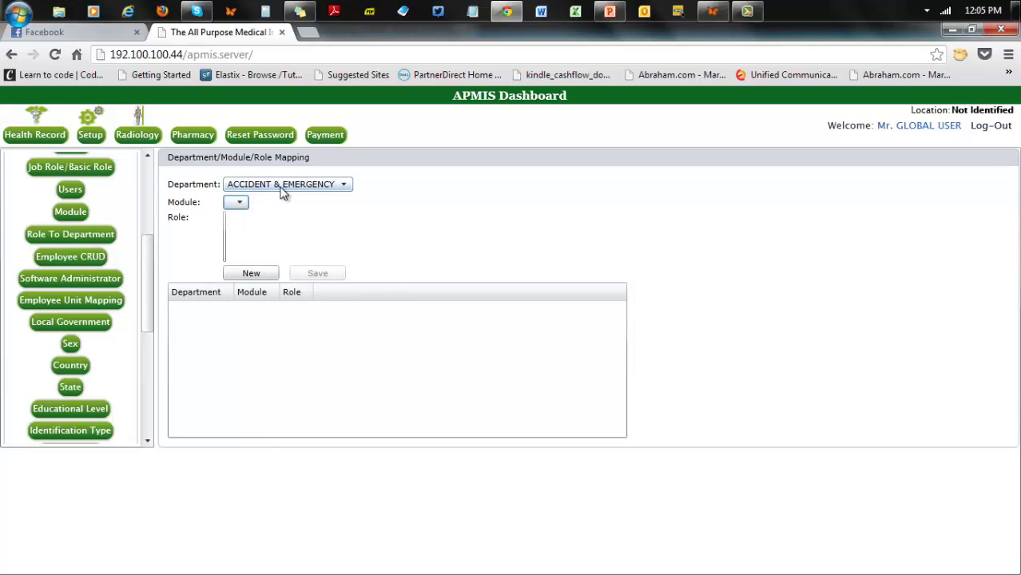
Change the department to RADIOLOGY and open the Module list
click(285, 192)
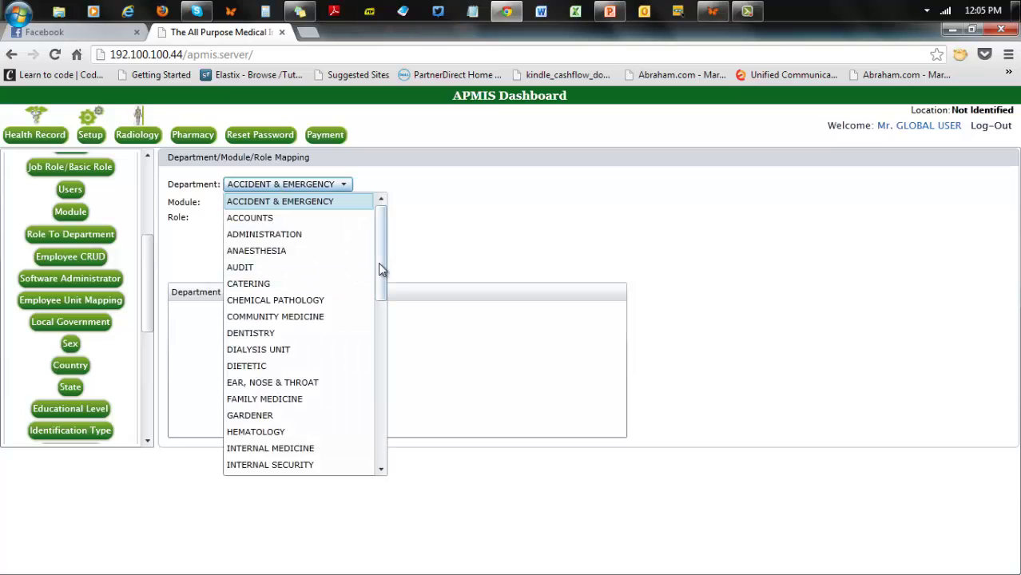
drag(378, 262, 371, 324)
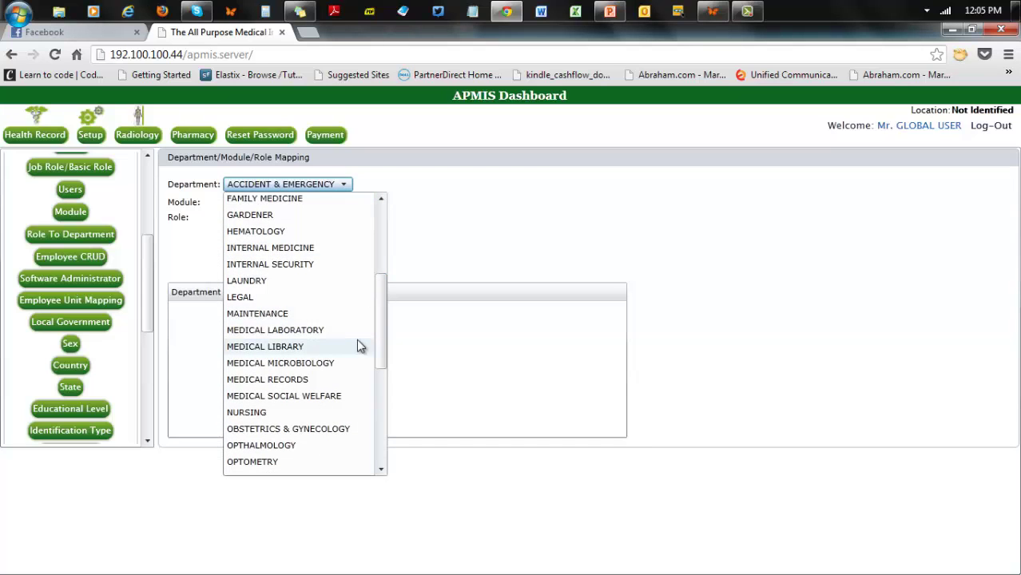
scroll(381, 365, down, 1)
scroll(381, 365, down, 3)
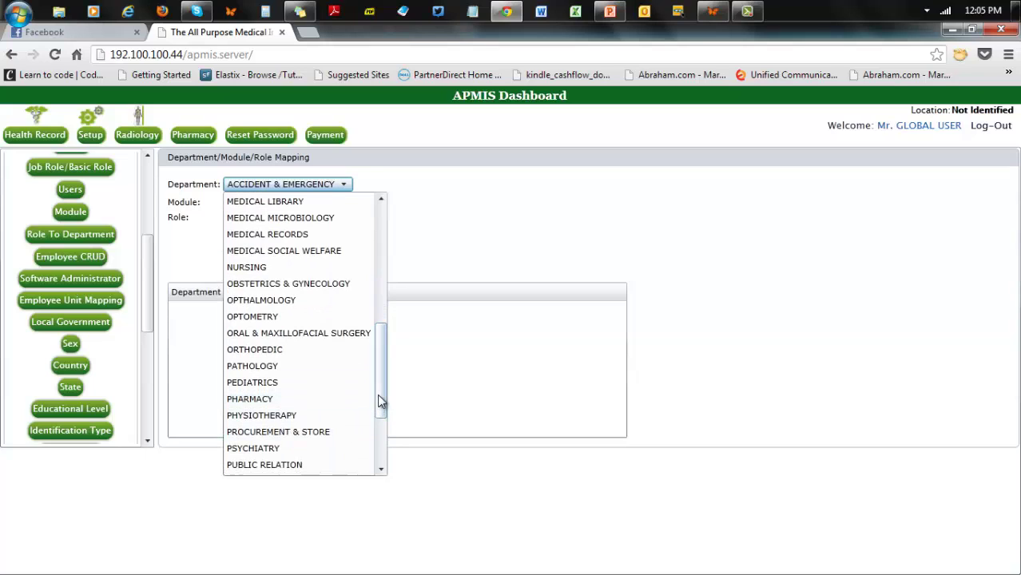
drag(378, 401, 380, 451)
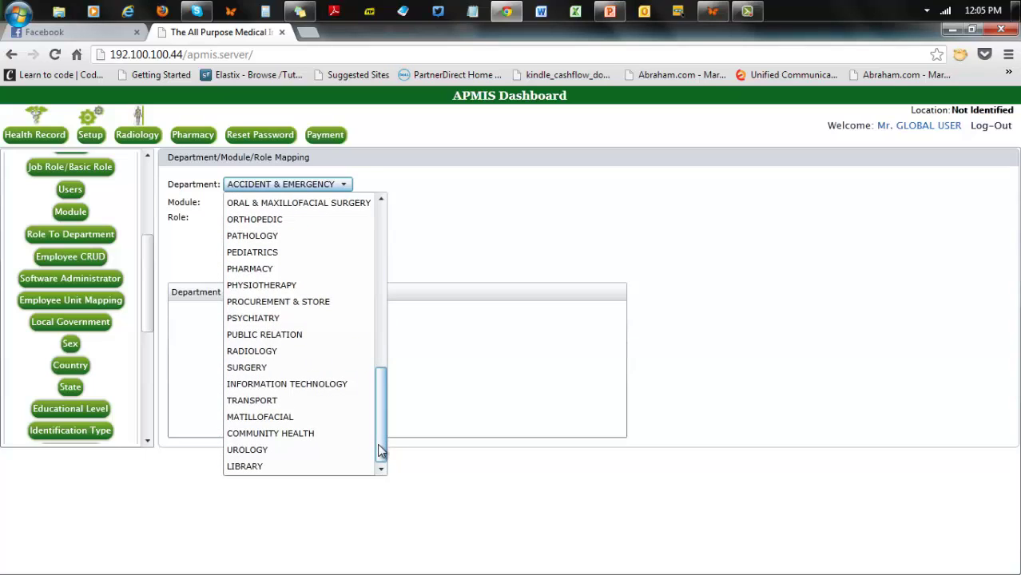
click(269, 351)
click(231, 204)
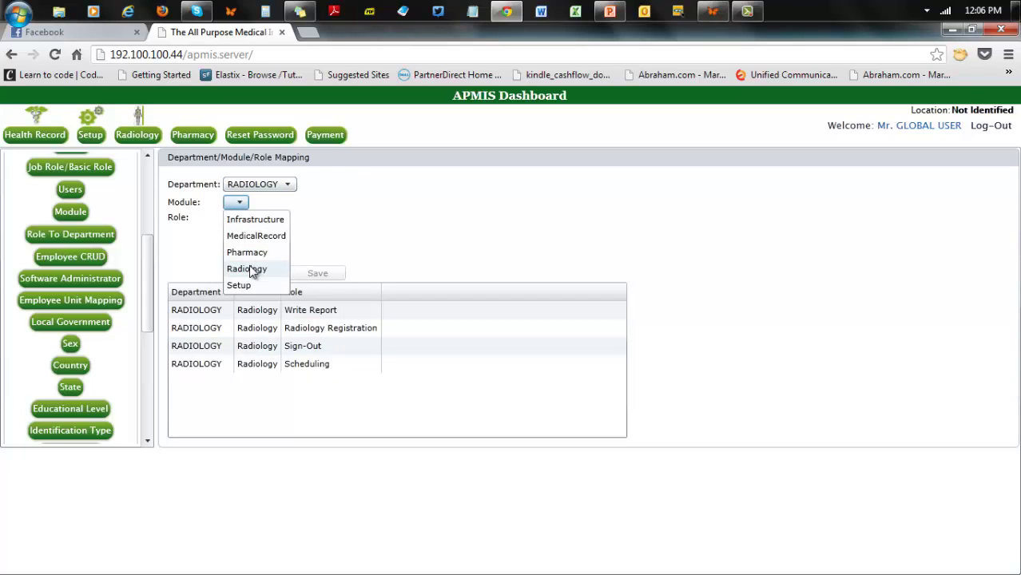
Choose the Radiology module to show its four roles, then switch back to the mind map
click(247, 269)
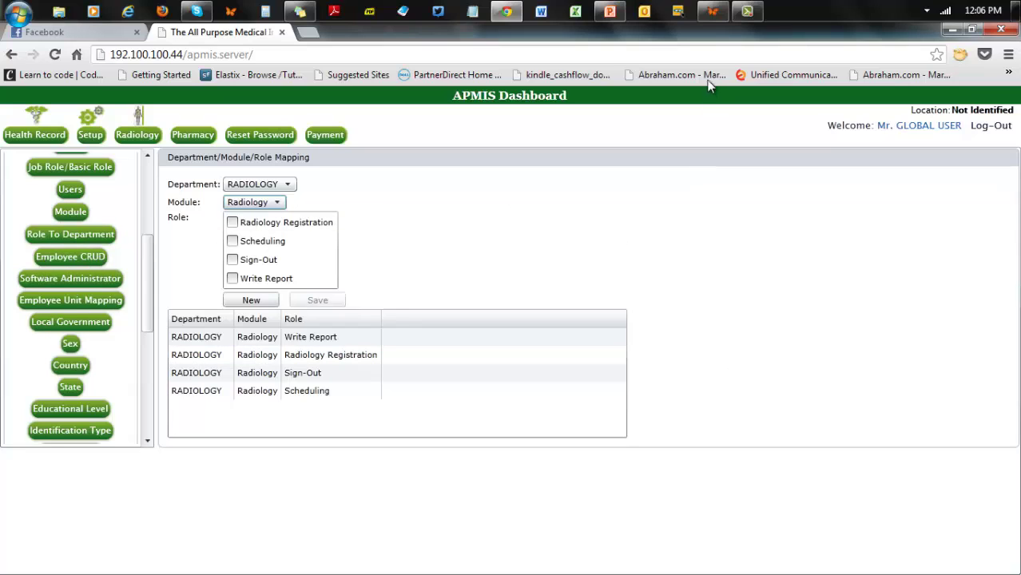
click(712, 11)
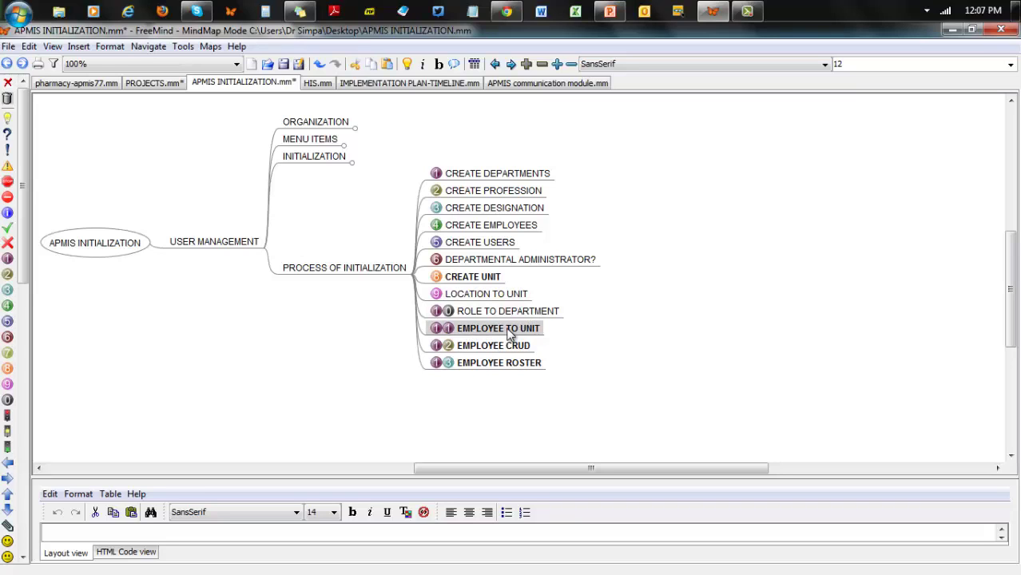
View the Employee Departmental Unit Mapping page, then select EMPLOYEE CRUD in the mind map
click(504, 12)
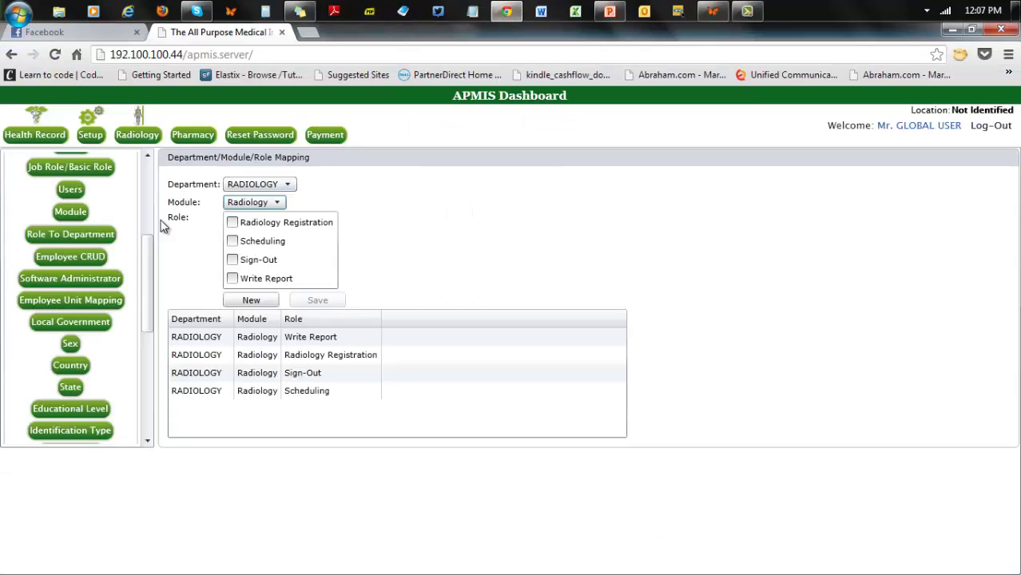
click(94, 300)
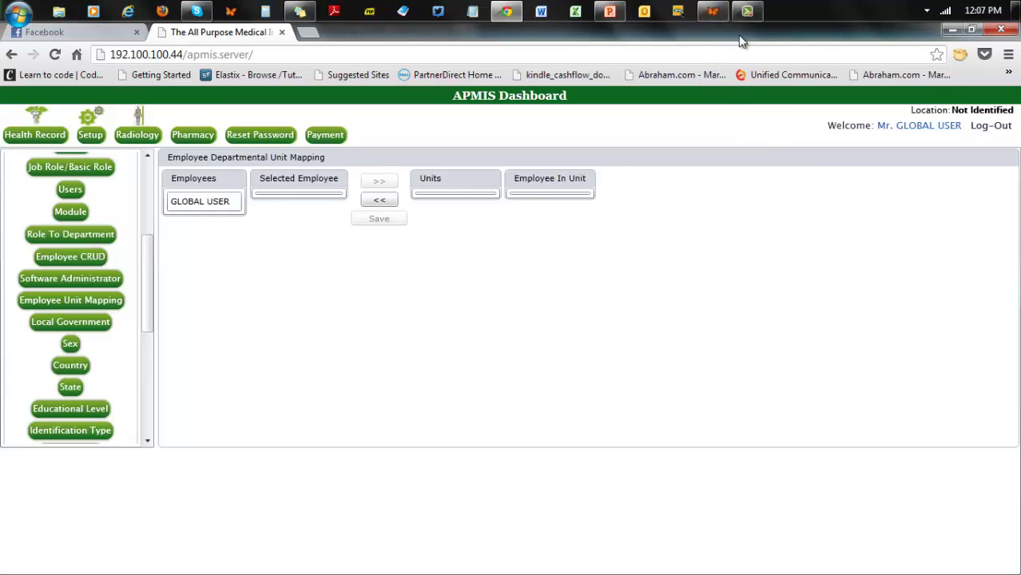
click(713, 12)
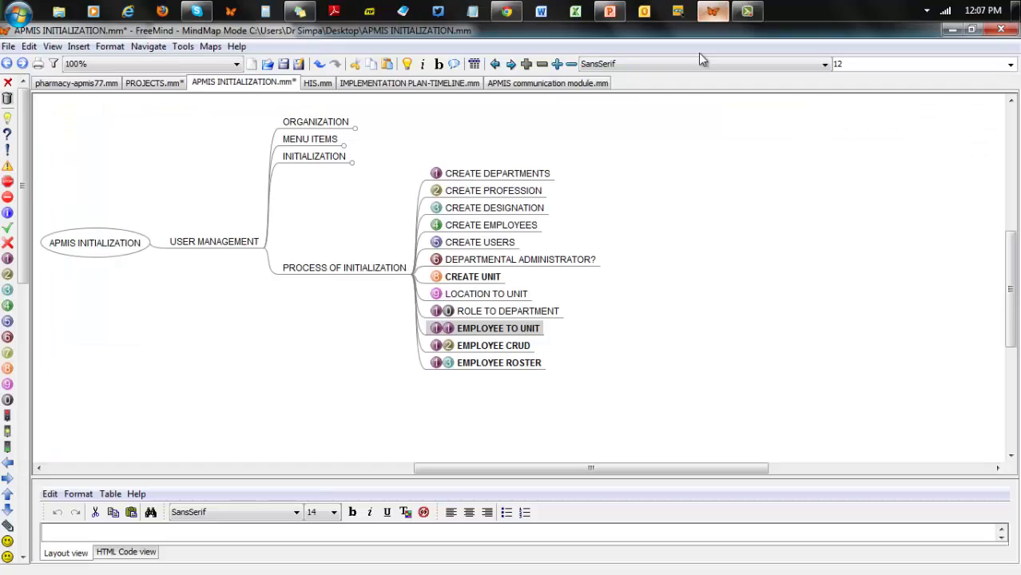
click(493, 345)
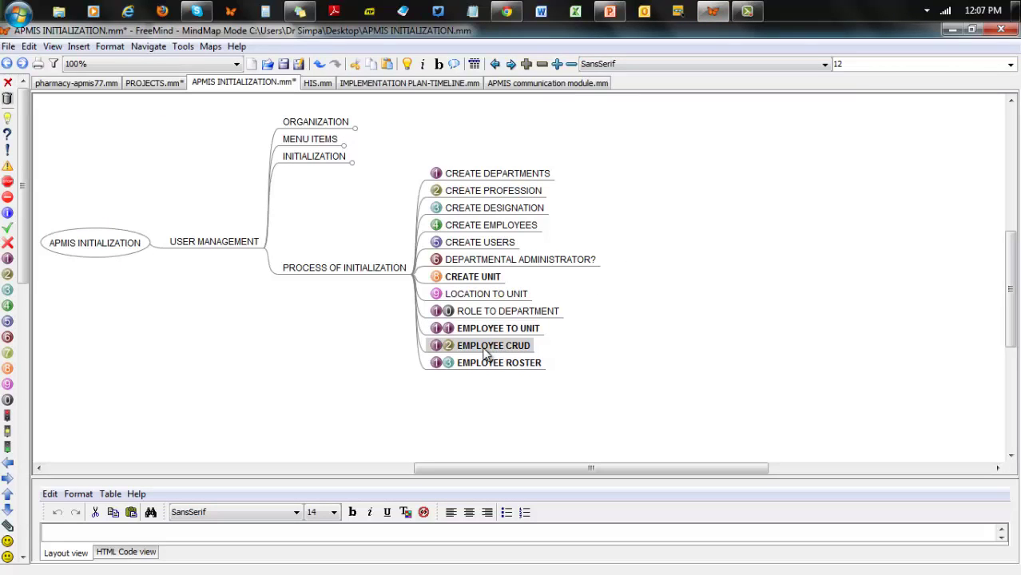
In the Employee CRUD form, set the role to Global Administrator, then return to the mind map
click(506, 14)
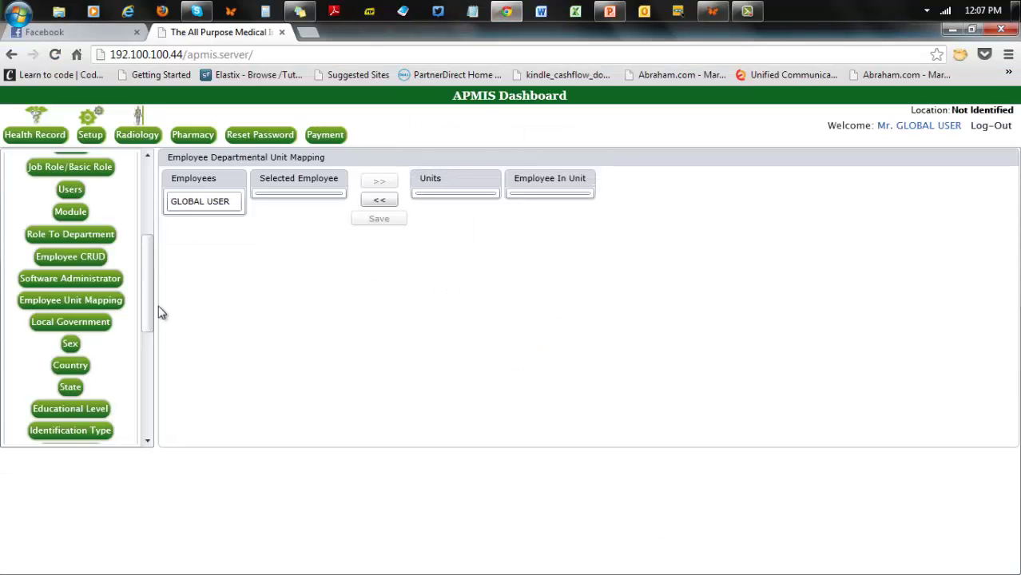
click(78, 258)
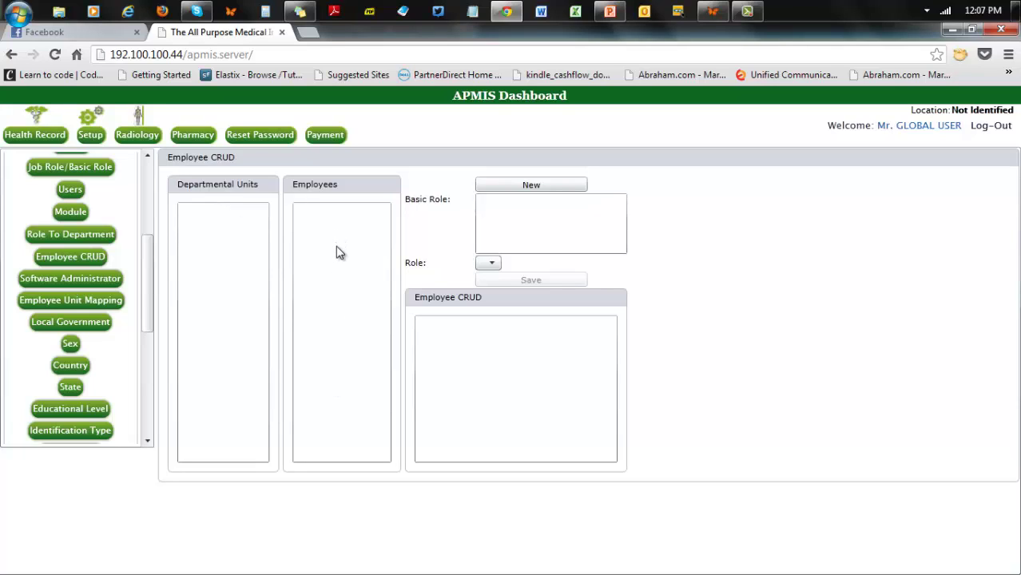
click(489, 265)
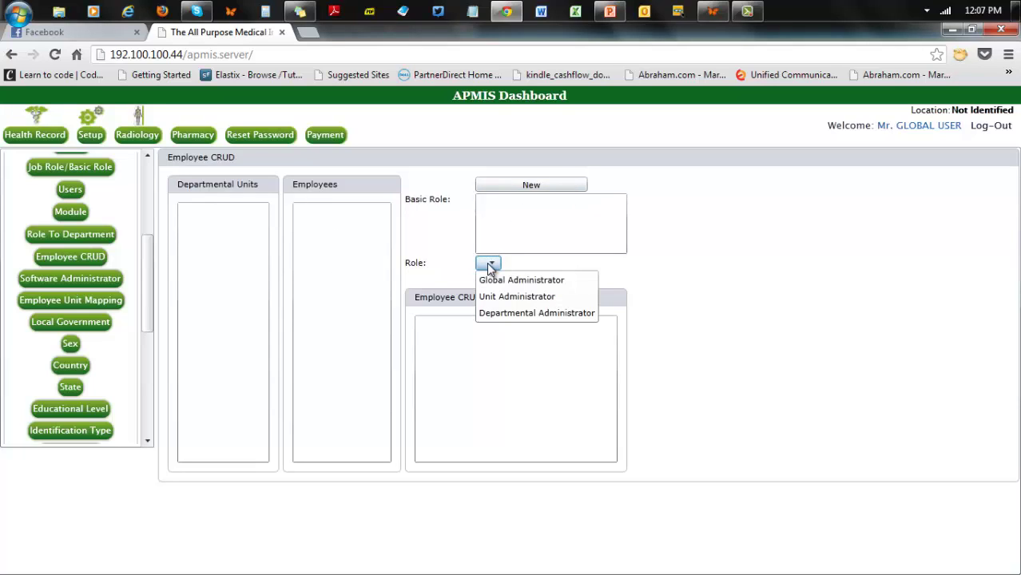
click(502, 281)
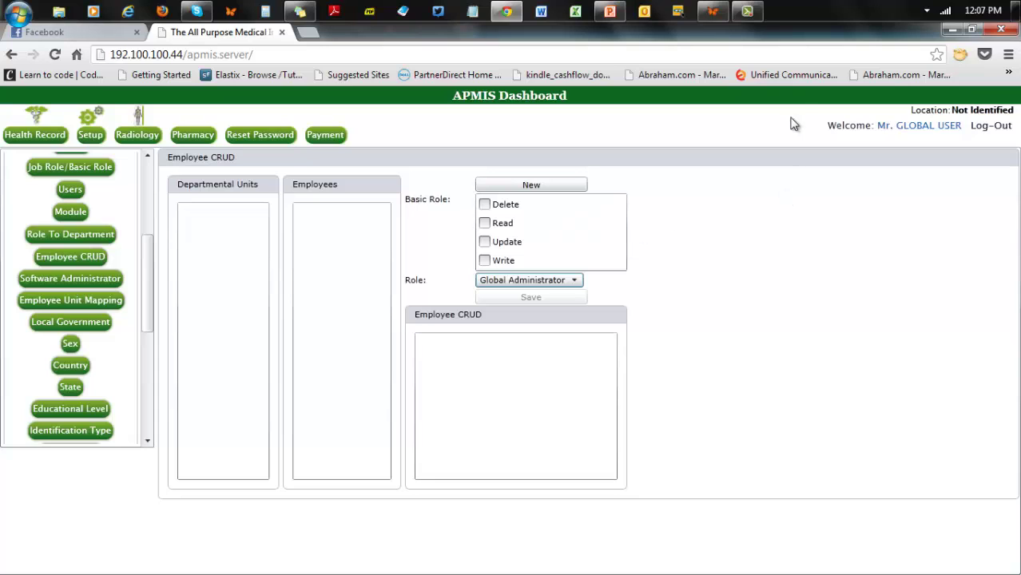
click(712, 11)
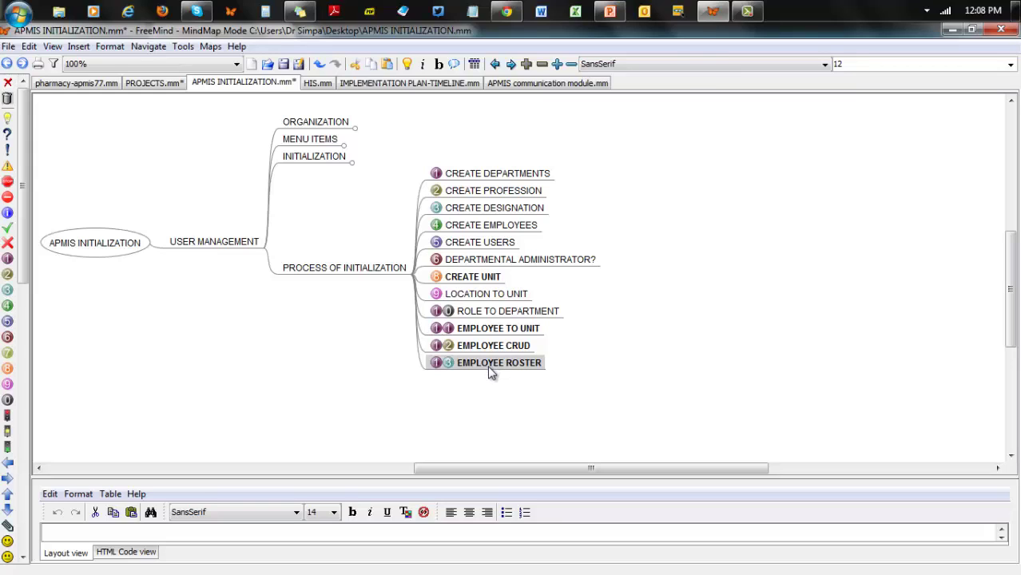
Select the INITIALIZATION node, then open Shift Setup and Roster Setup in APMIS
click(323, 158)
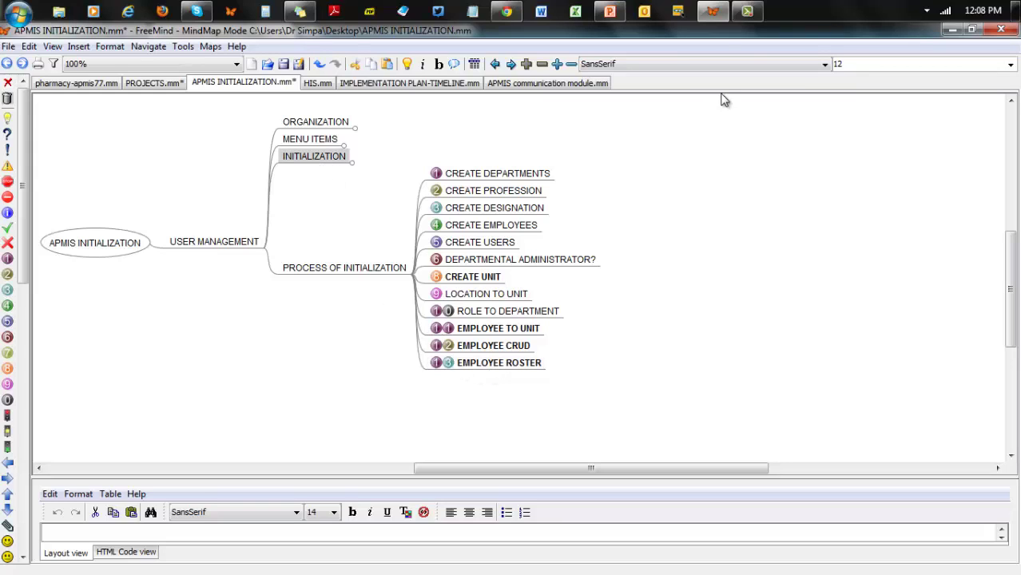
click(507, 12)
drag(150, 296, 147, 395)
click(78, 409)
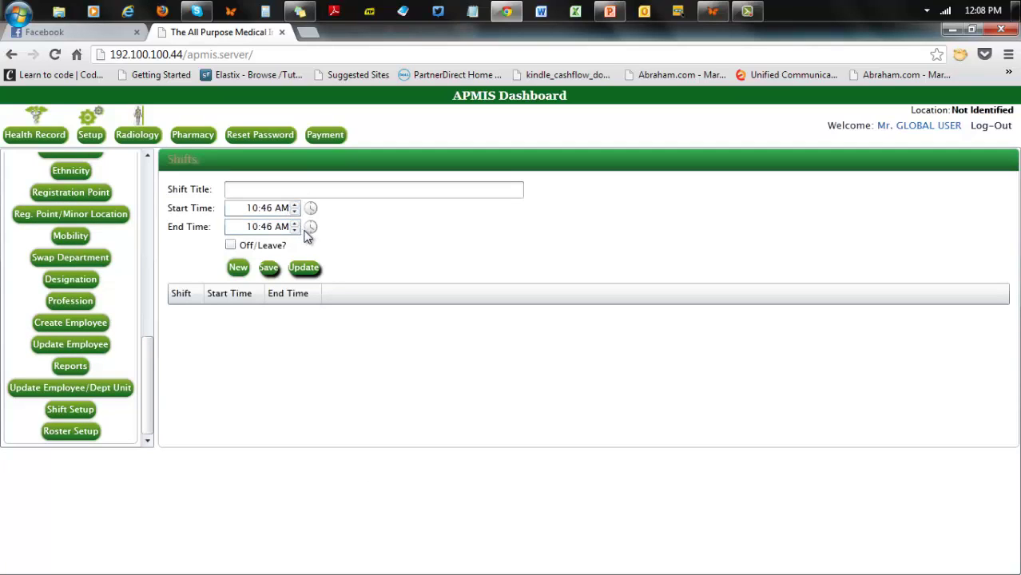
click(81, 430)
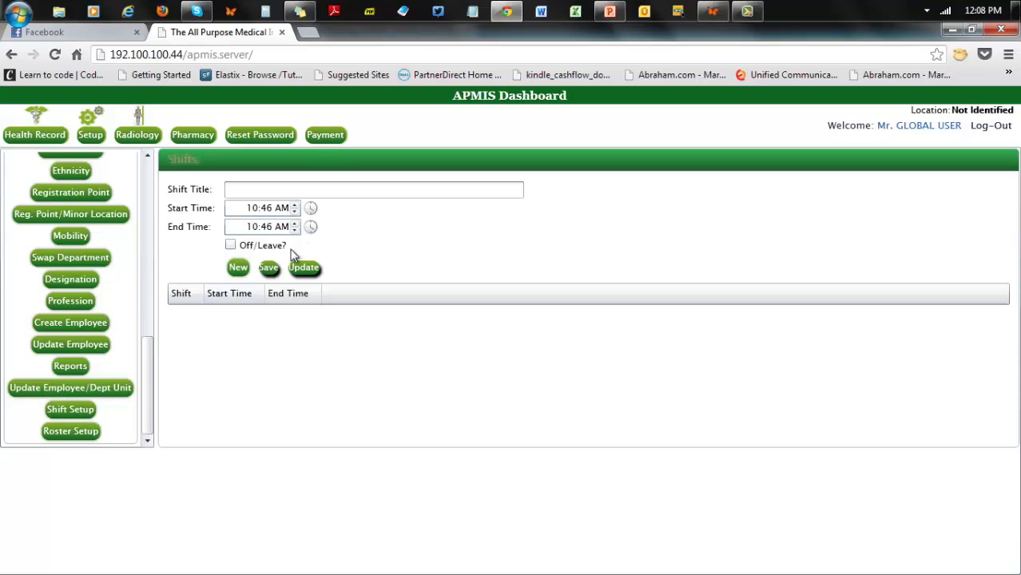
click(79, 434)
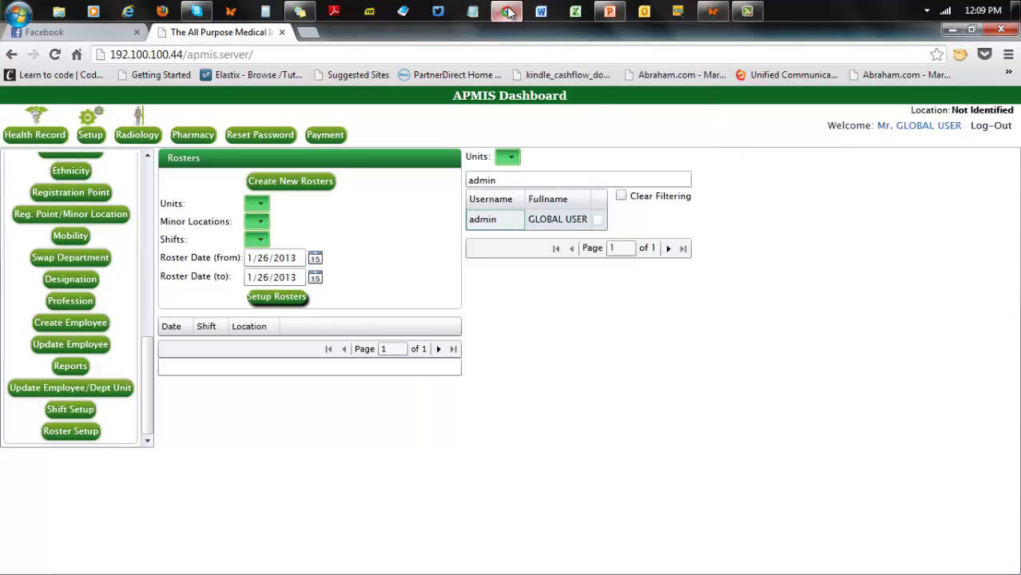
Switch back to the FreeMind APMIS INITIALIZATION map showing the 13 initialization steps
click(713, 11)
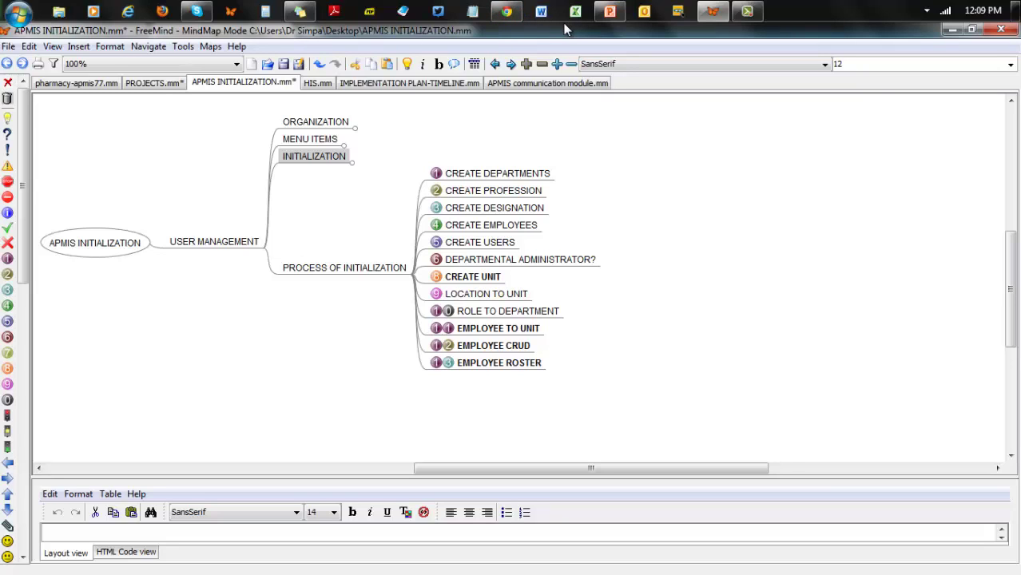
Return to Chrome and log out of the APMIS Dashboard to reach the DELSUTH login page
click(506, 11)
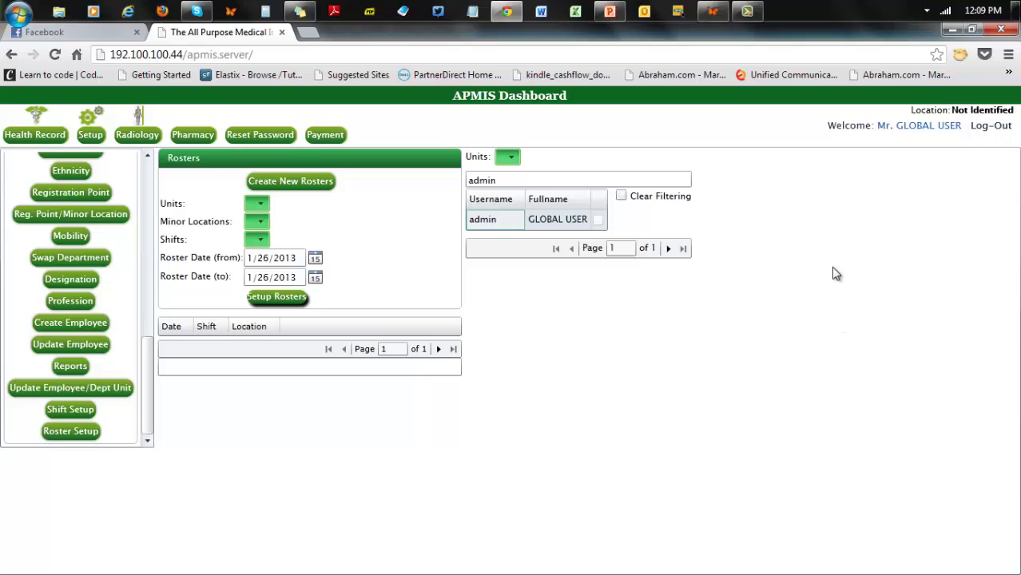
click(990, 126)
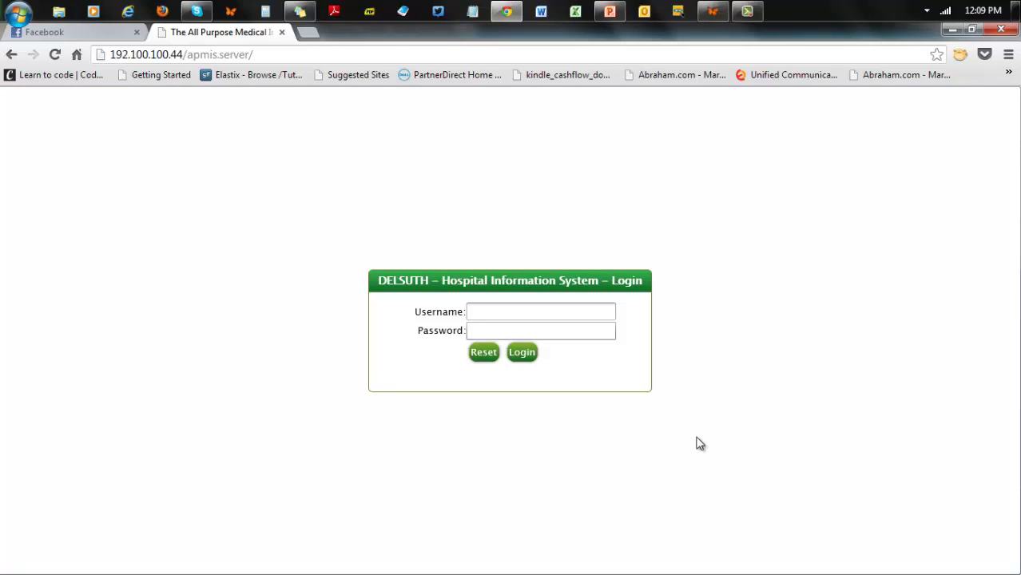